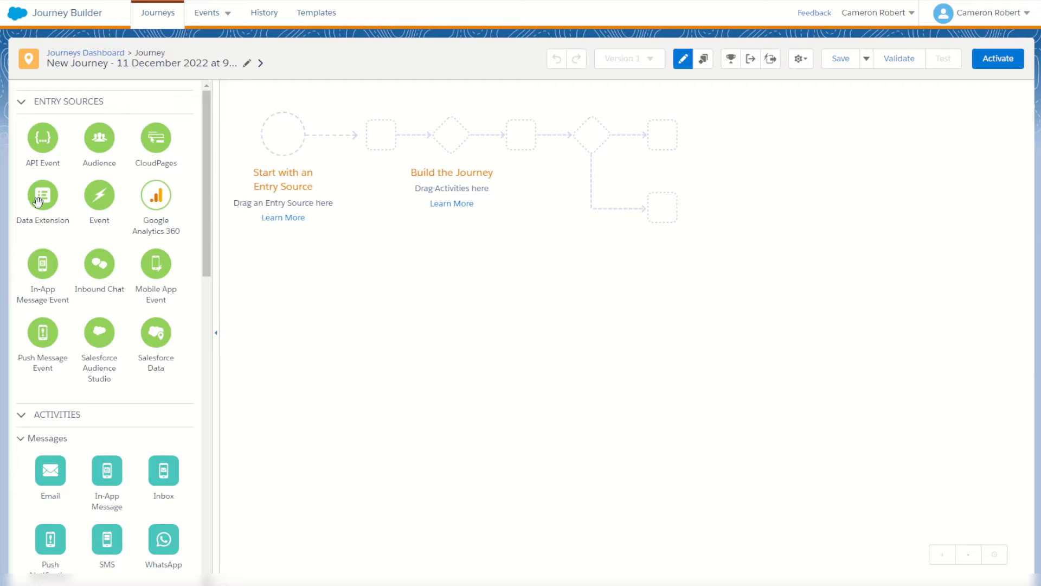
Step: Add a Data Extension entry source to the journey and assign it the SampleRows data extension from the 0Public folder, without a contact filter
{"action": "left_click_drag", "start_coordinate": [42, 196], "coordinate": [287, 143]}
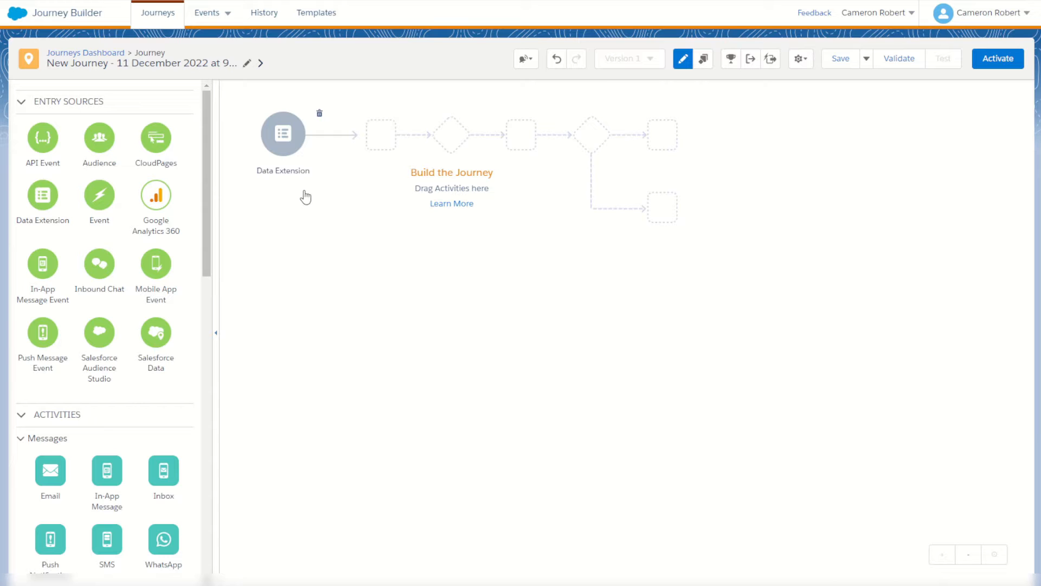
{"action": "left_click", "coordinate": [280, 132]}
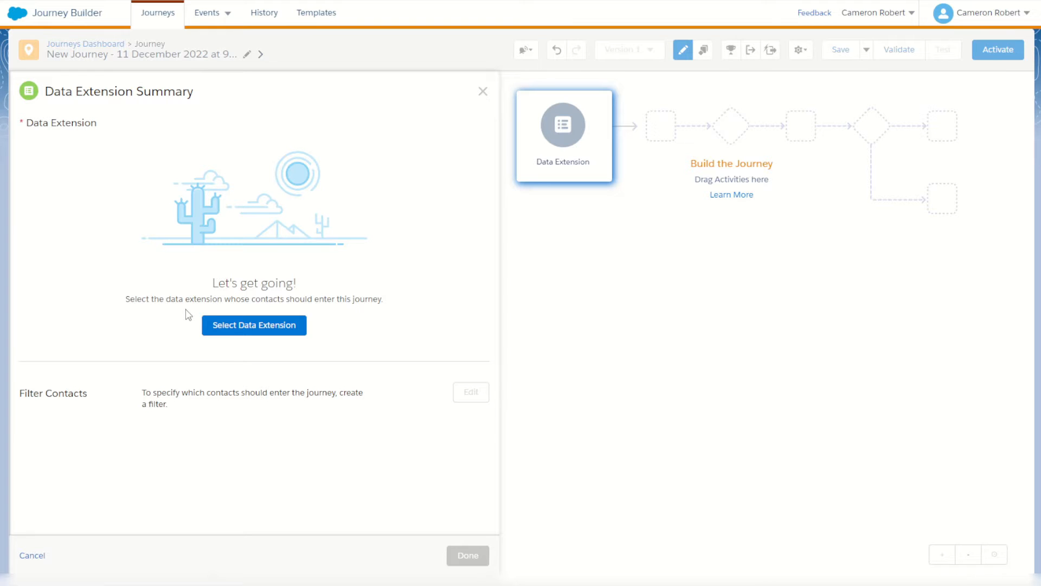
{"action": "left_click", "coordinate": [249, 335]}
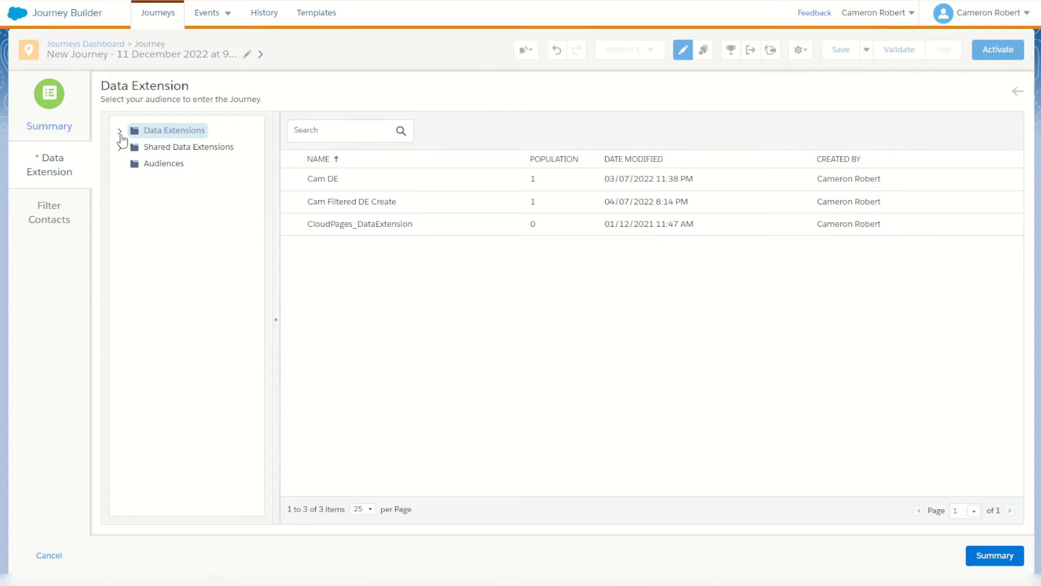
{"action": "left_click", "coordinate": [119, 131]}
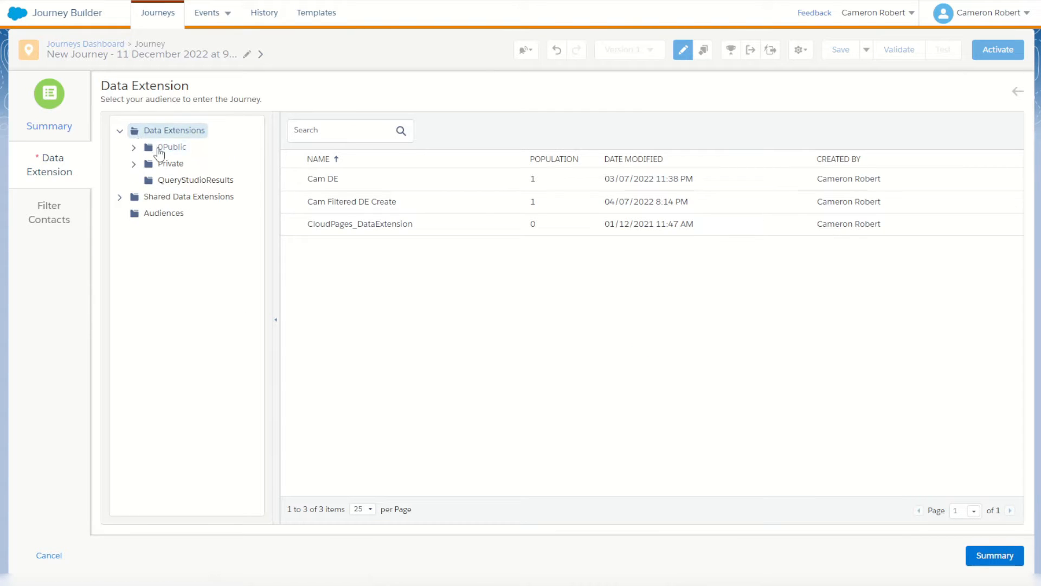
{"action": "left_click", "coordinate": [159, 148]}
{"action": "left_click", "coordinate": [347, 184]}
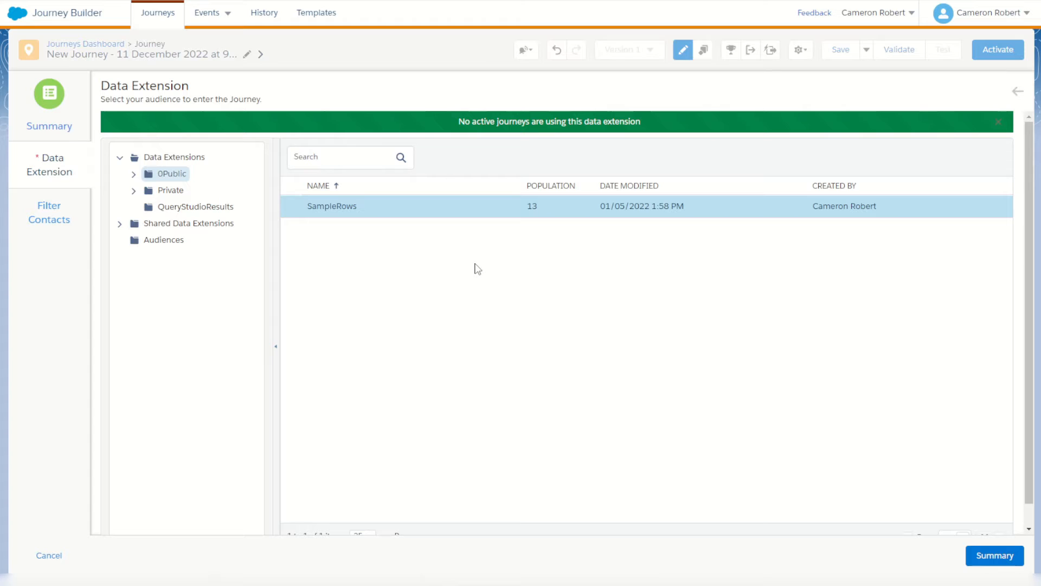
{"action": "left_click", "coordinate": [53, 223]}
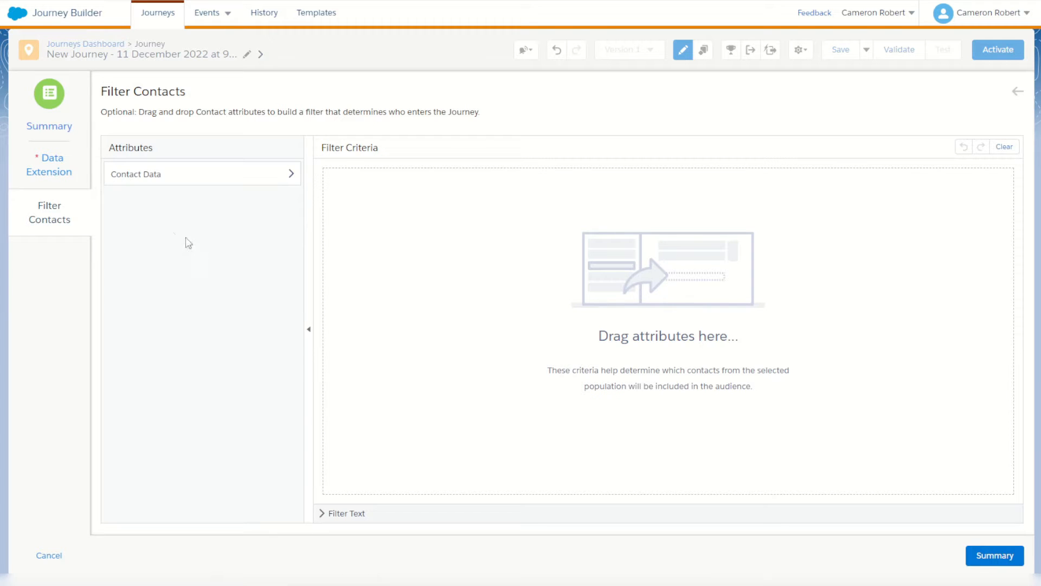
{"action": "left_click", "coordinate": [64, 170]}
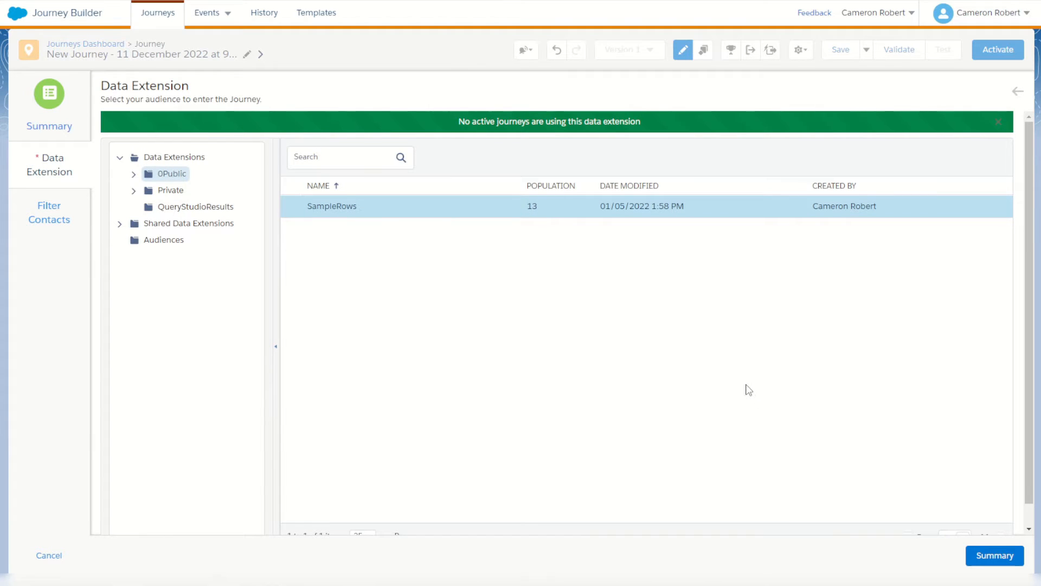
{"action": "left_click", "coordinate": [993, 559]}
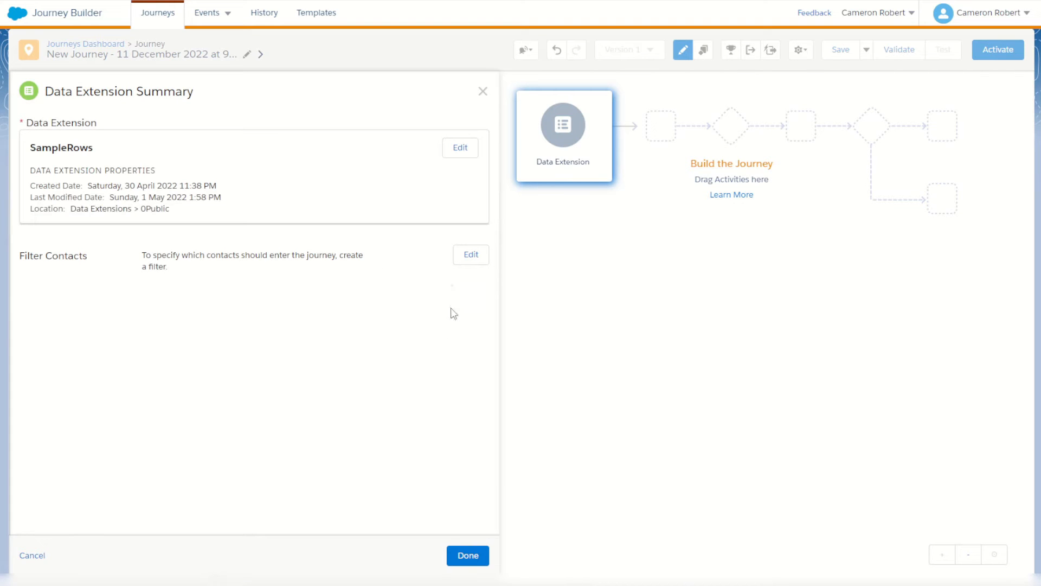
{"action": "left_click", "coordinate": [467, 554]}
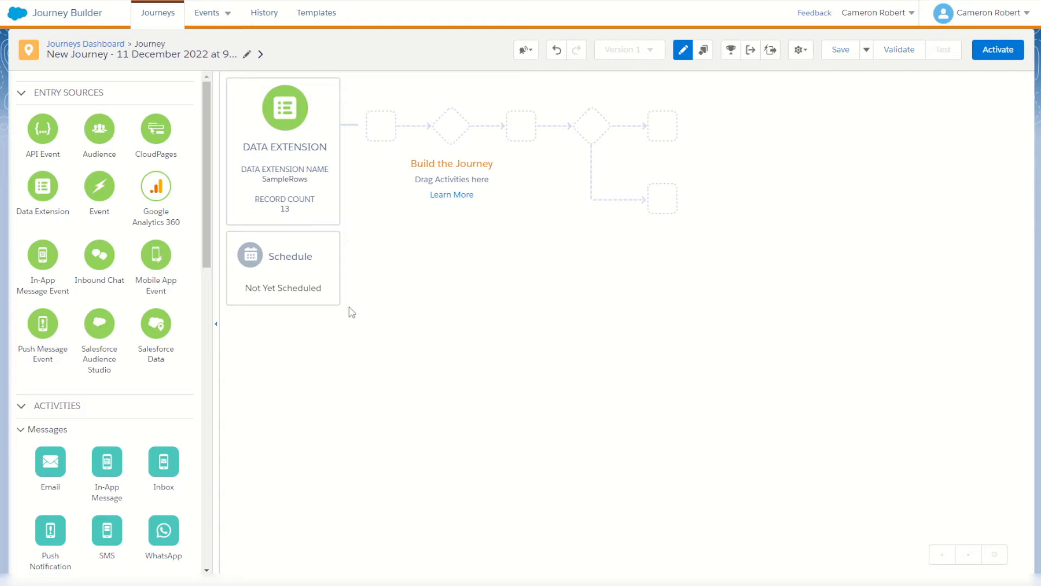
Step: Choose Recurring as the schedule type for the journey's entry schedule
{"action": "left_click", "coordinate": [288, 274]}
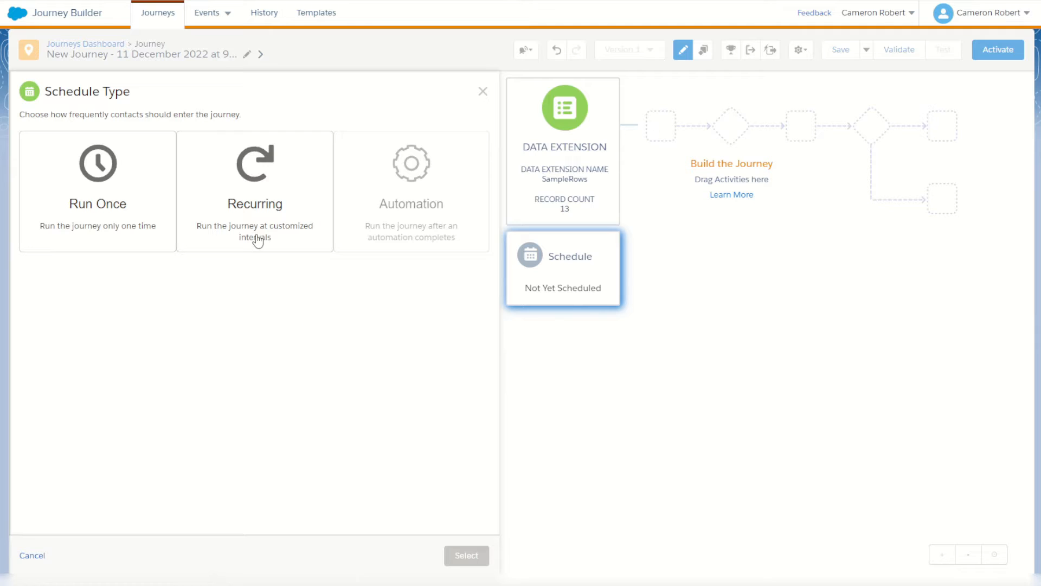
{"action": "left_click", "coordinate": [266, 204]}
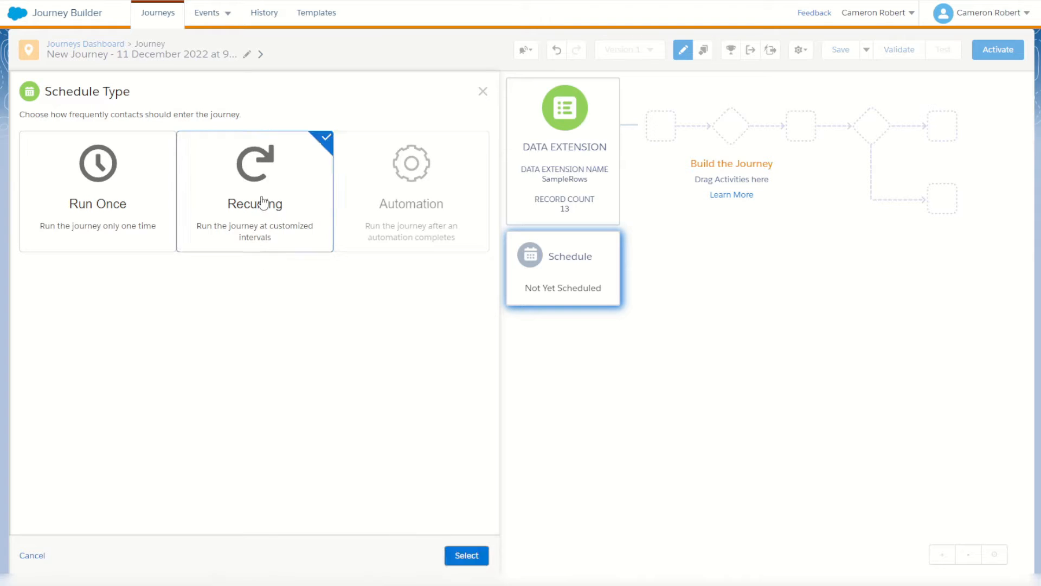
{"action": "left_click", "coordinate": [467, 555]}
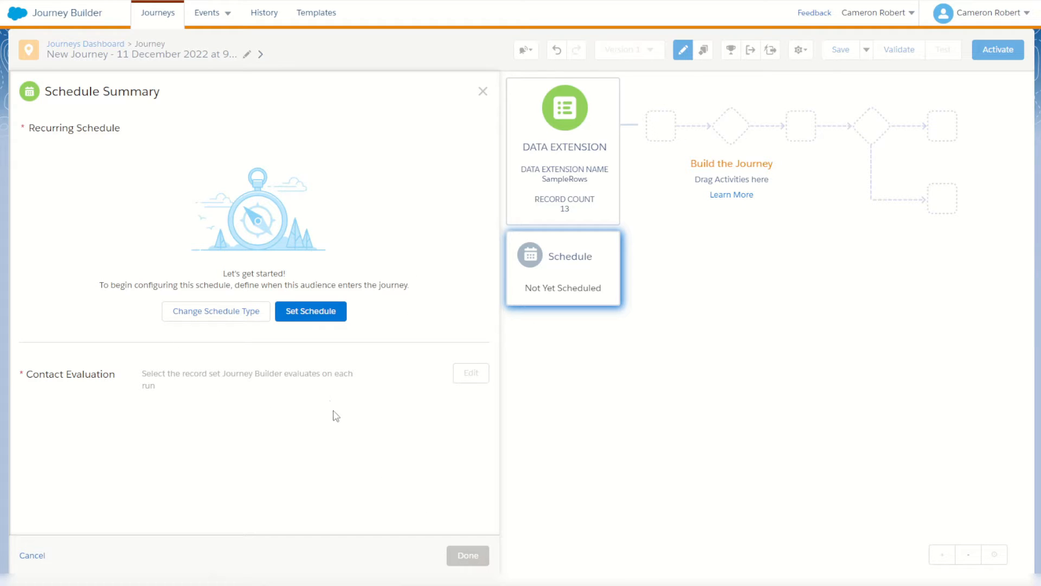
Step: Set the recurring schedule to start 12/12/2022 at 1:00 AM, repeat daily every 1 day, and never end
{"action": "left_click", "coordinate": [314, 319]}
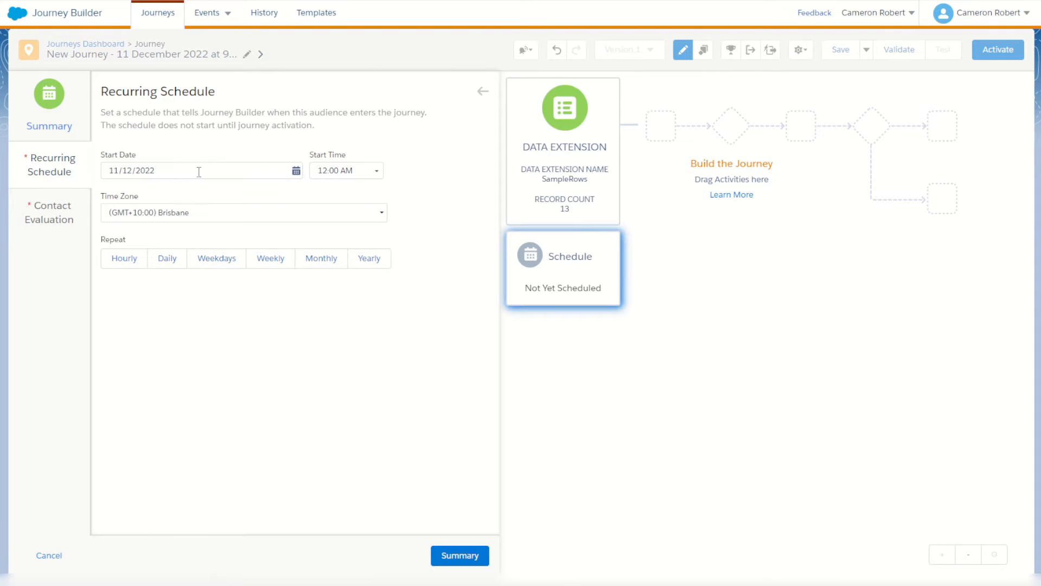
{"action": "left_click", "coordinate": [296, 171]}
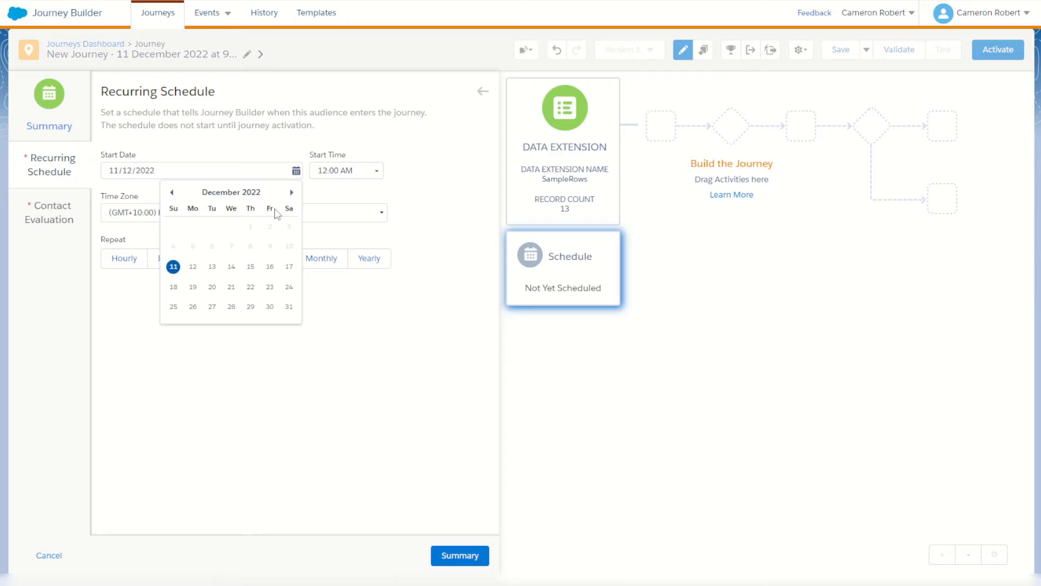
{"action": "left_click", "coordinate": [193, 266]}
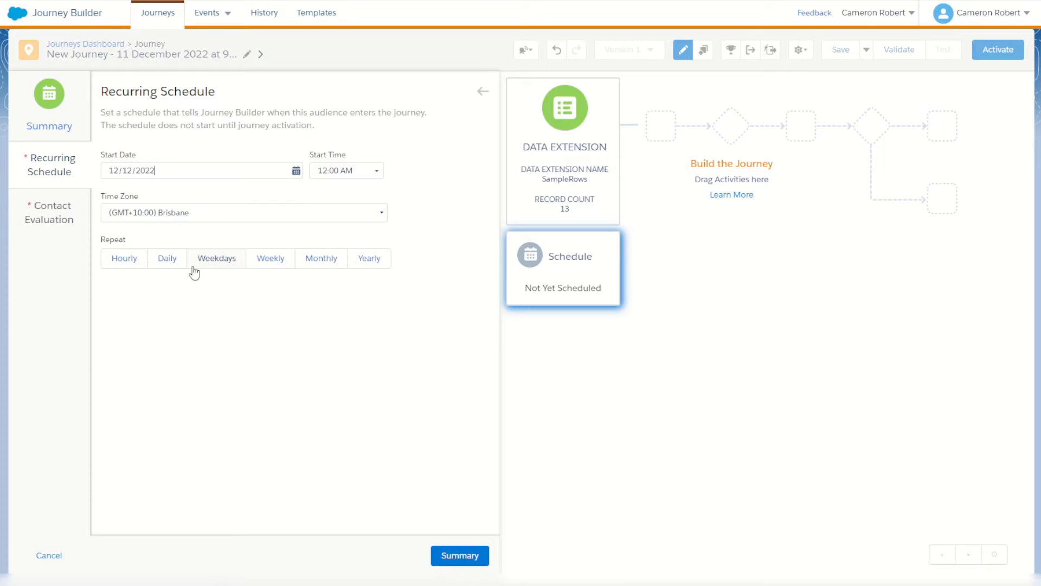
{"action": "left_click", "coordinate": [378, 172]}
{"action": "left_click", "coordinate": [324, 216]}
{"action": "left_click", "coordinate": [166, 266]}
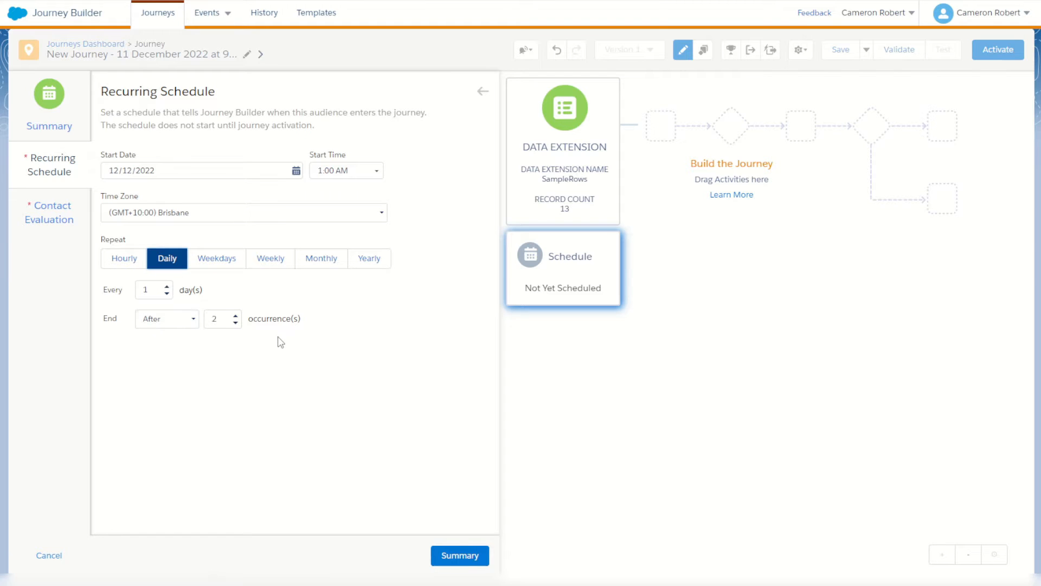
{"action": "left_click", "coordinate": [181, 321]}
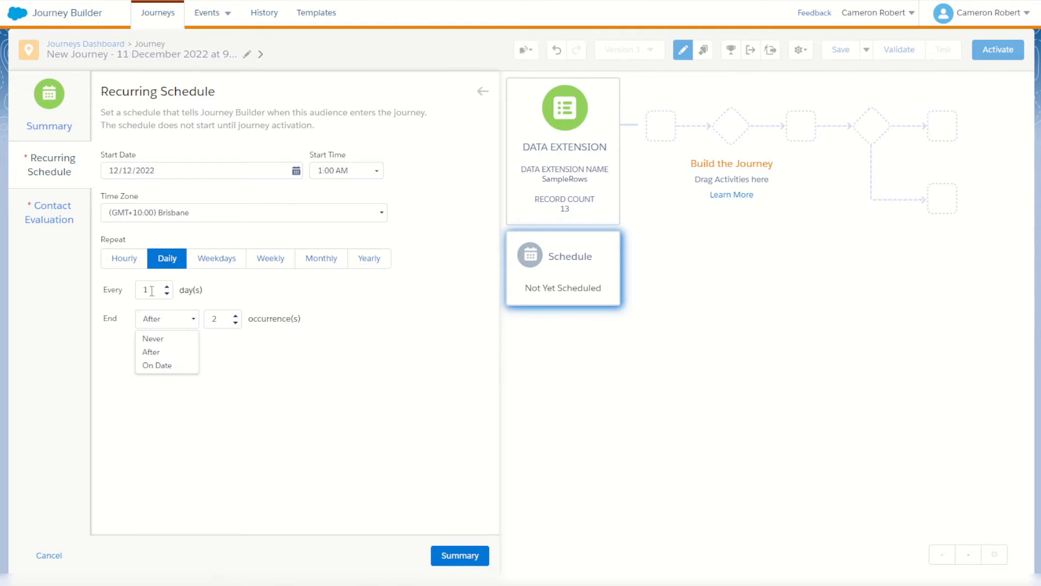
{"action": "left_click", "coordinate": [167, 338]}
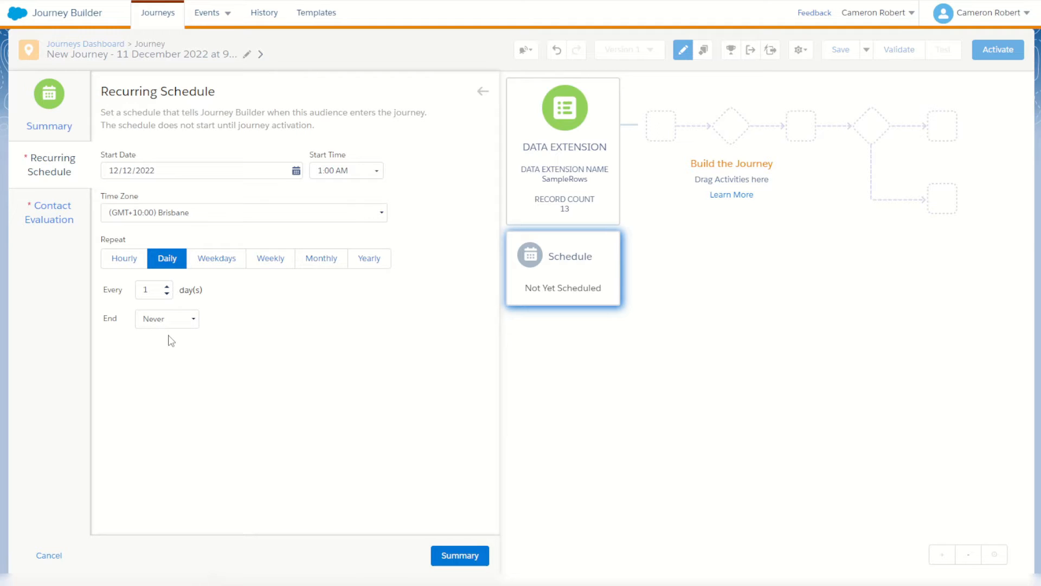
Step: Set the contact evaluation to evaluate all records and finish the schedule configuration
{"action": "left_click", "coordinate": [61, 230]}
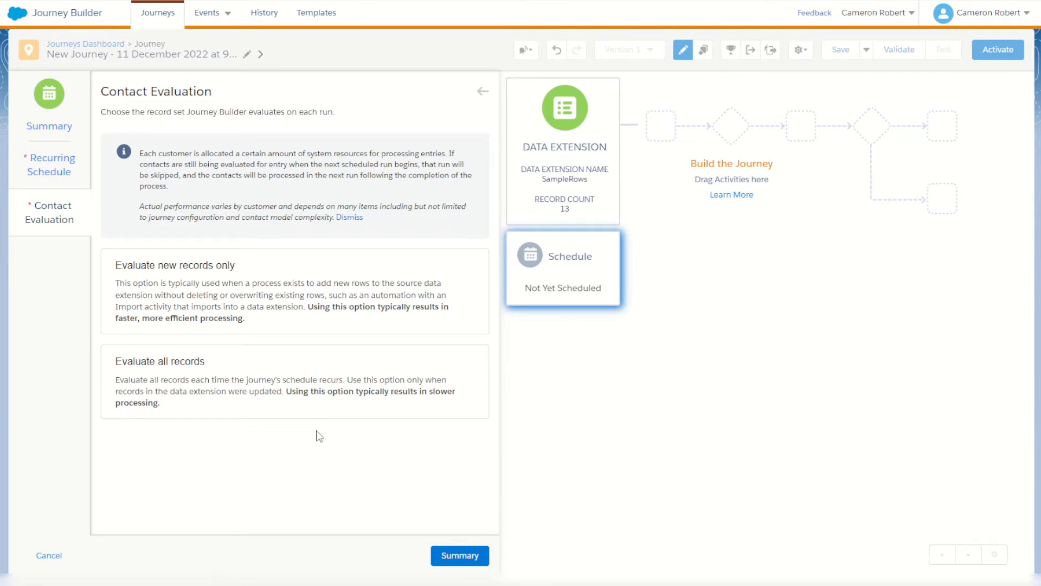
{"action": "left_click", "coordinate": [185, 391]}
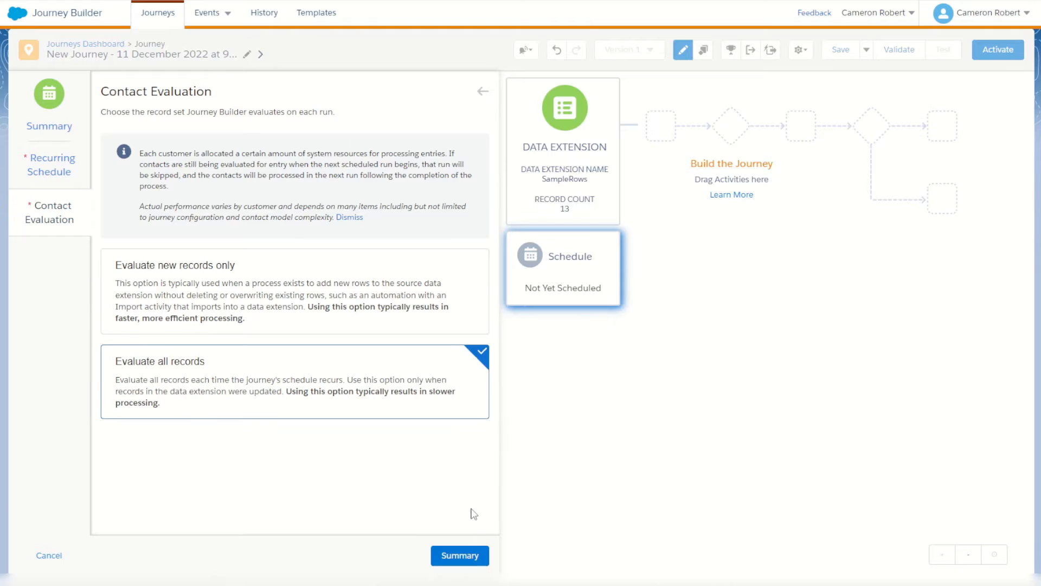
{"action": "left_click", "coordinate": [466, 555]}
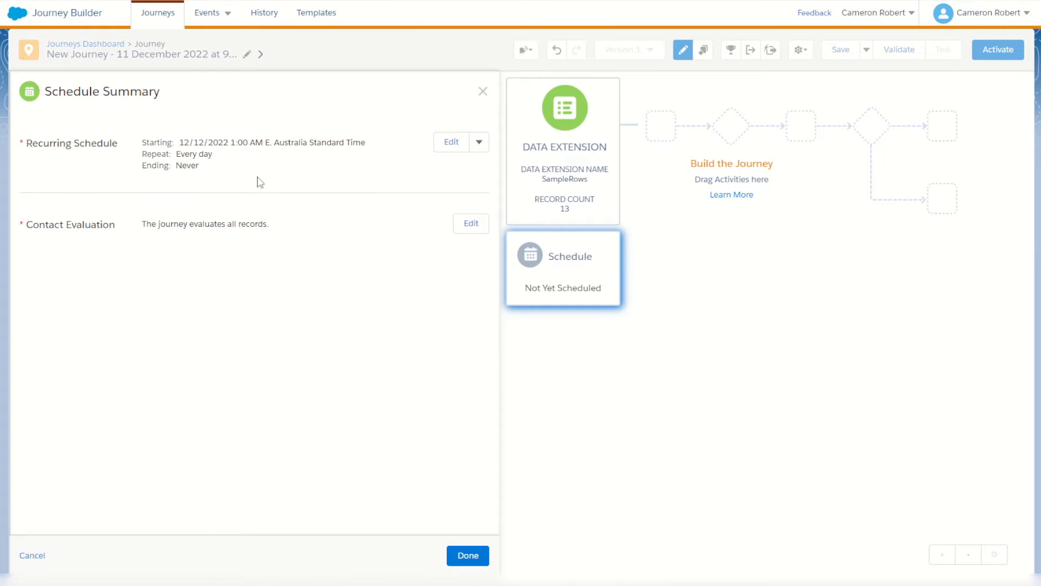
{"action": "left_click", "coordinate": [476, 557]}
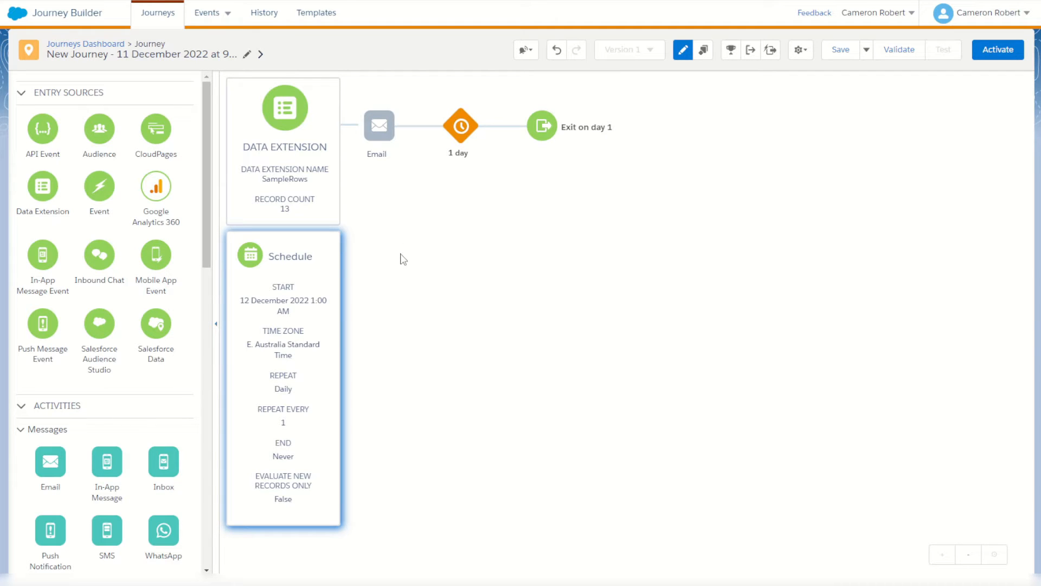
Step: Reopen the journey's schedule and examine the available schedule types, including Automation
{"action": "left_click", "coordinate": [285, 279]}
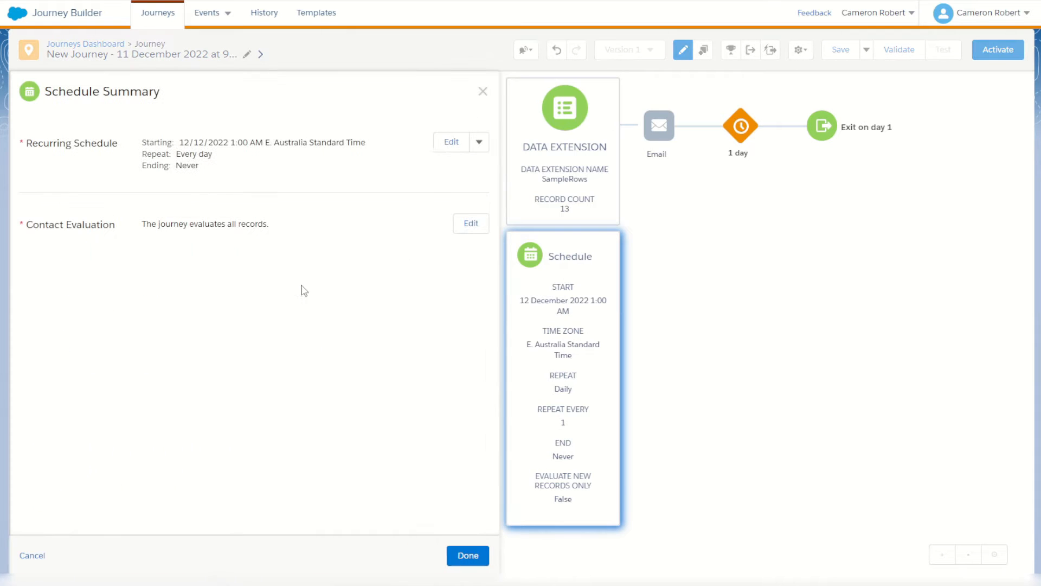
{"action": "left_click", "coordinate": [478, 142]}
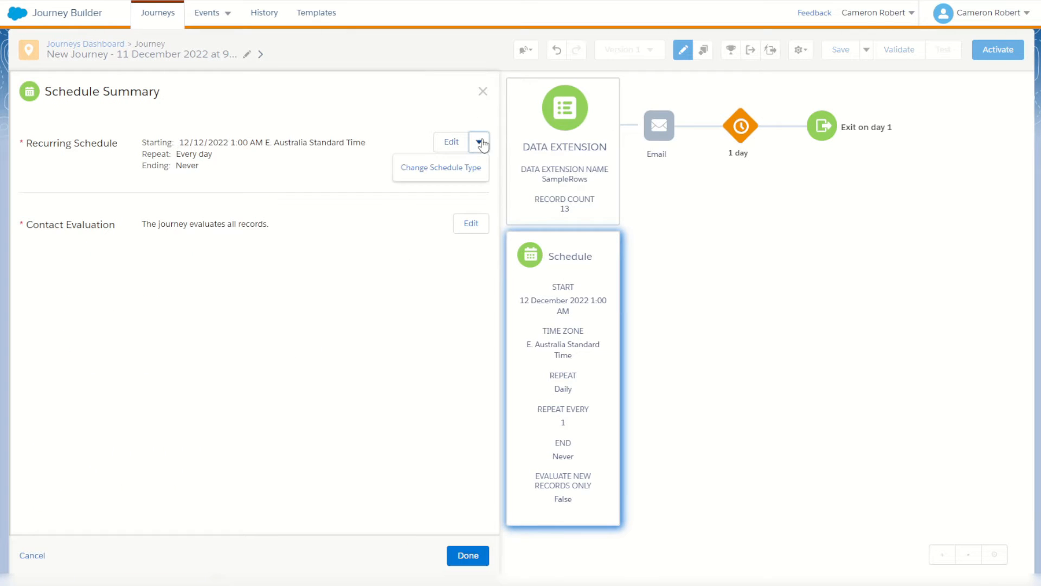
{"action": "left_click", "coordinate": [463, 172]}
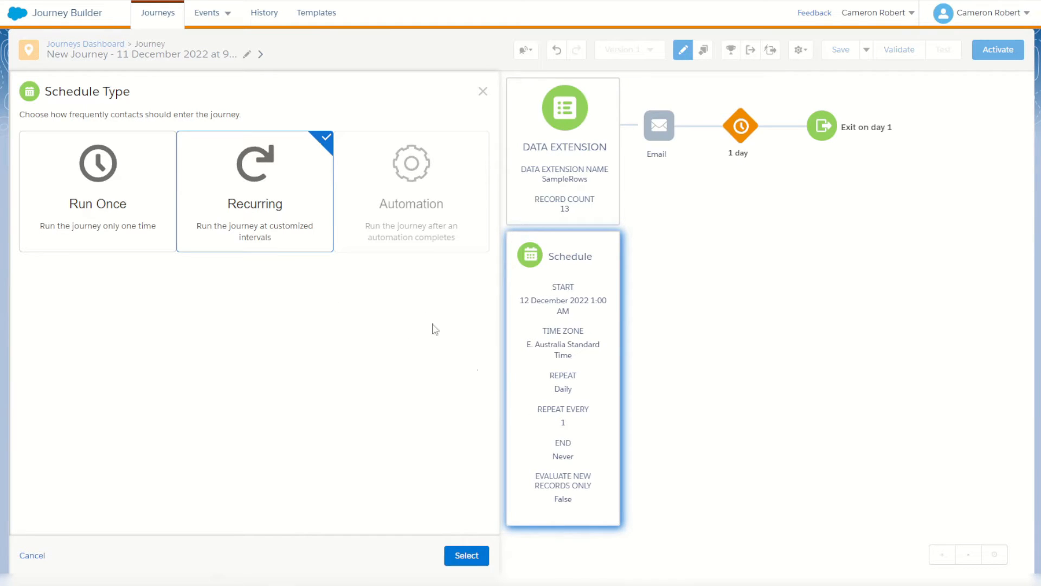
{"action": "mouse_move", "coordinate": [407, 229]}
{"action": "mouse_move", "coordinate": [368, 225]}
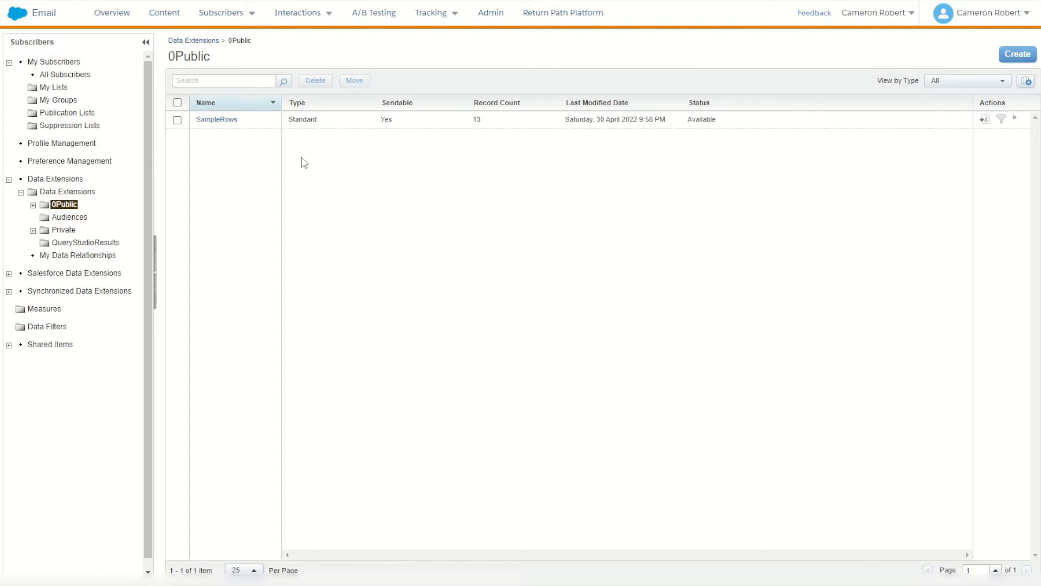
Step: Check the SampleRows fields in Email Studio's 0Public folder and start a standard data extension there, created from the existing SampleRows
{"action": "left_click", "coordinate": [221, 119]}
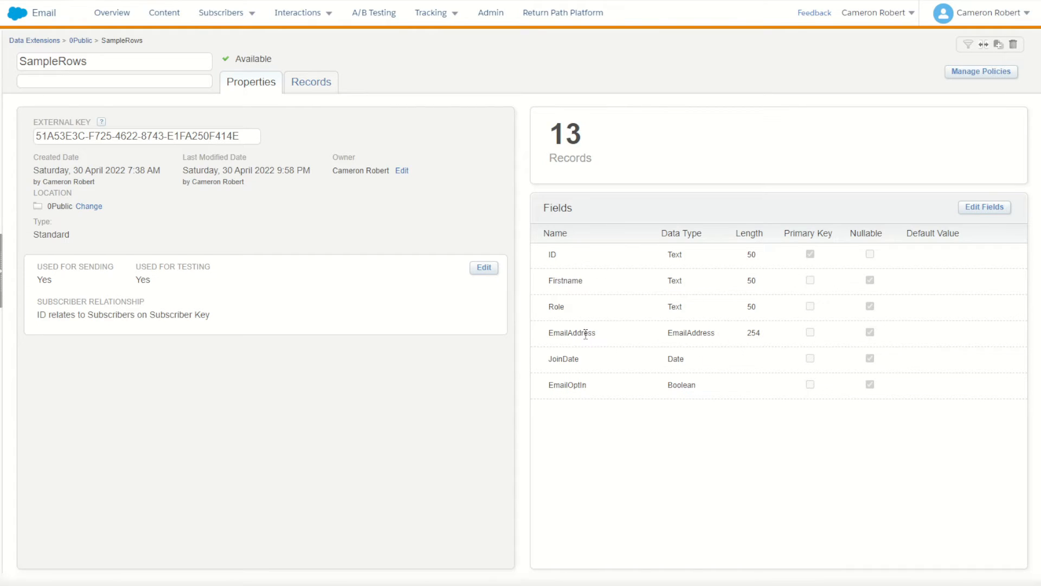
{"action": "left_click", "coordinate": [81, 41]}
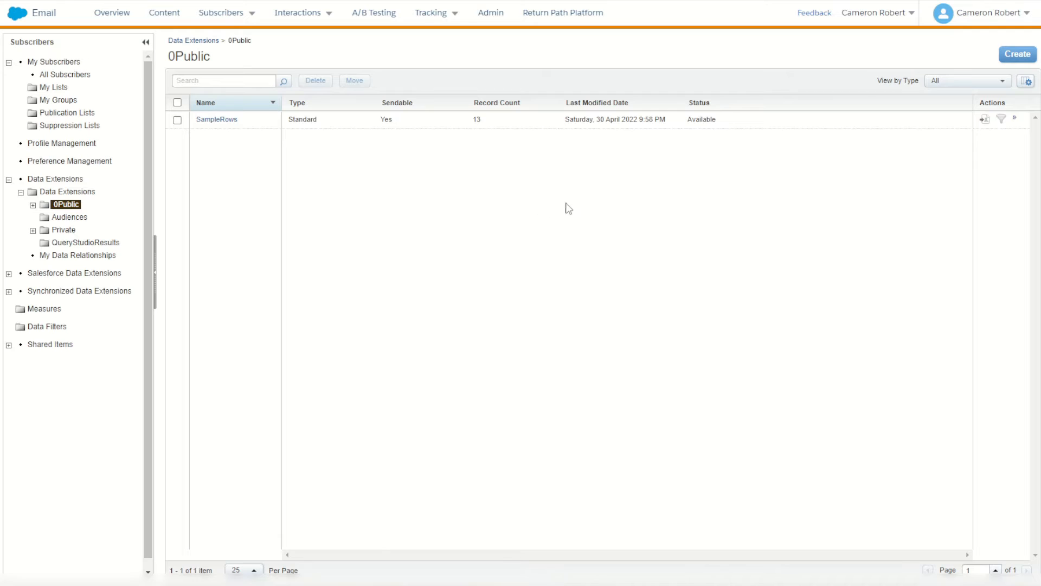
{"action": "left_click", "coordinate": [1010, 57]}
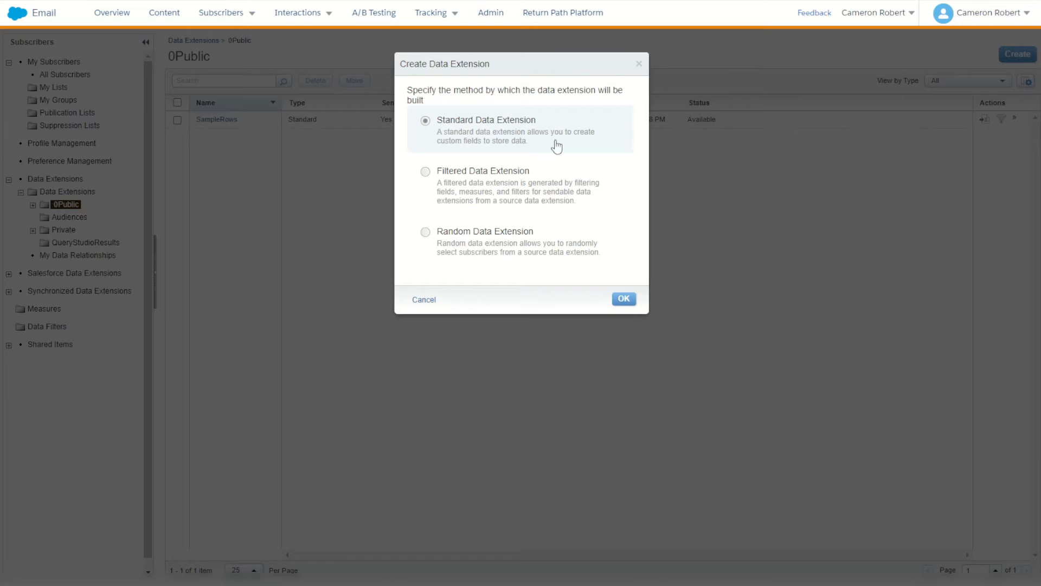
{"action": "left_click", "coordinate": [622, 299]}
{"action": "left_click", "coordinate": [355, 202]}
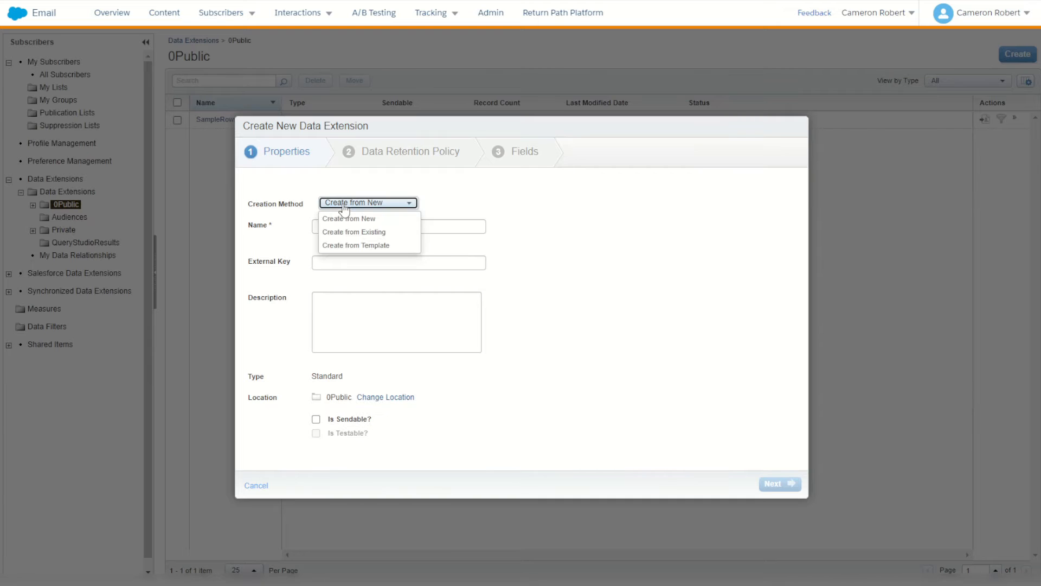
{"action": "left_click", "coordinate": [355, 228]}
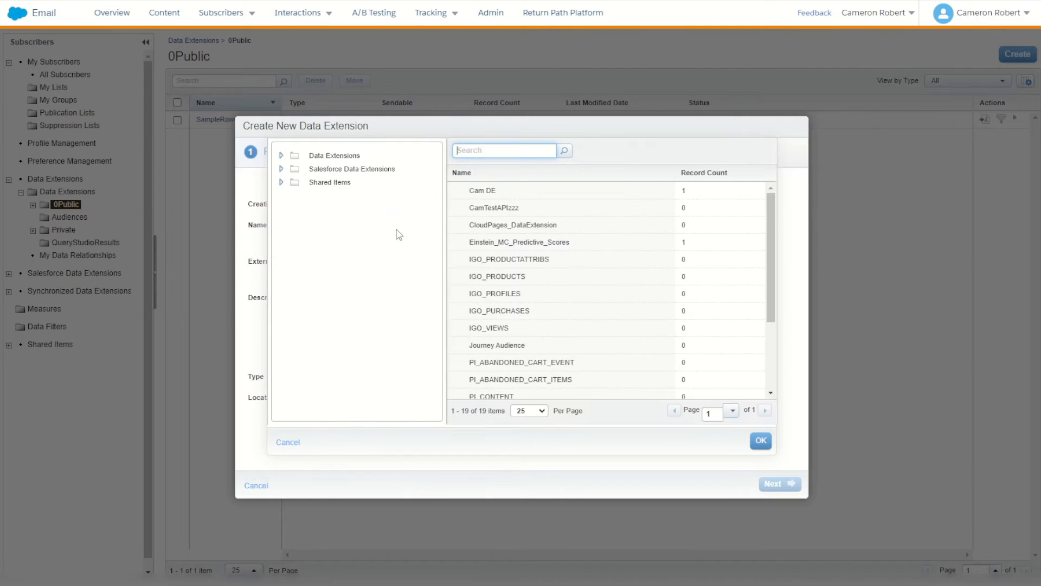
{"action": "left_click", "coordinate": [281, 156]}
{"action": "left_click", "coordinate": [335, 168]}
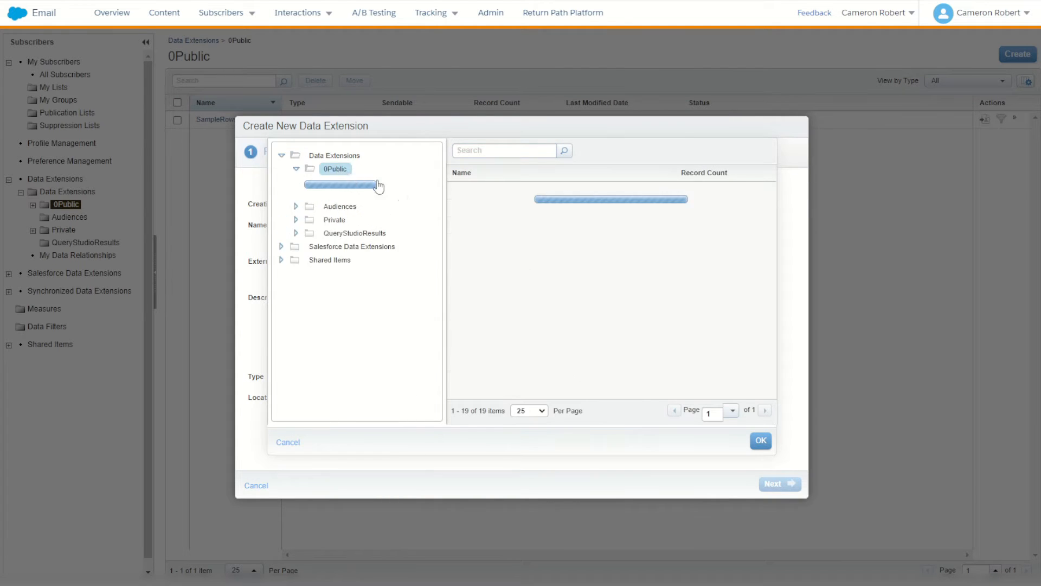
{"action": "left_click", "coordinate": [494, 195]}
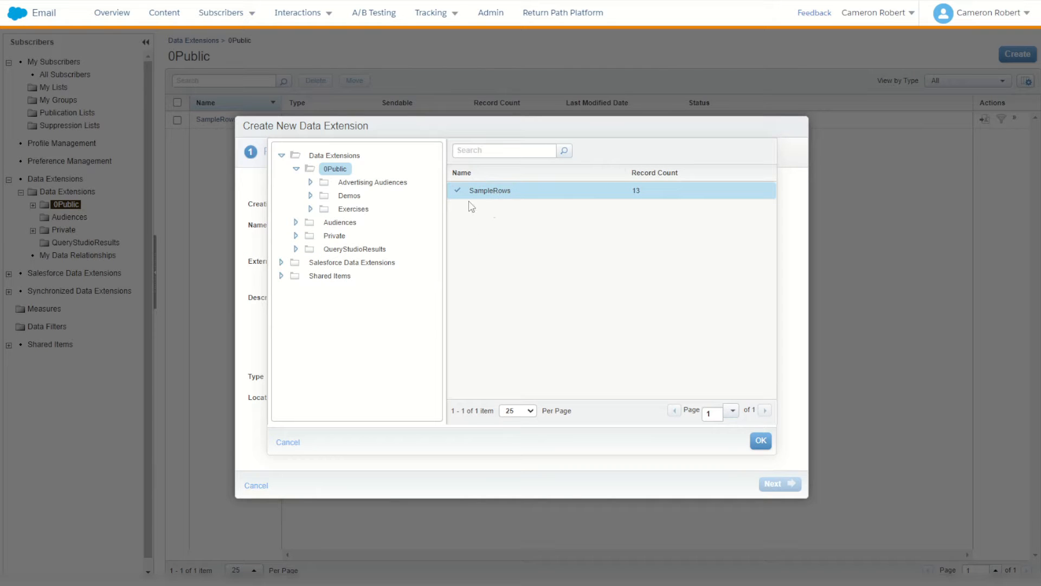
{"action": "left_click", "coordinate": [761, 442]}
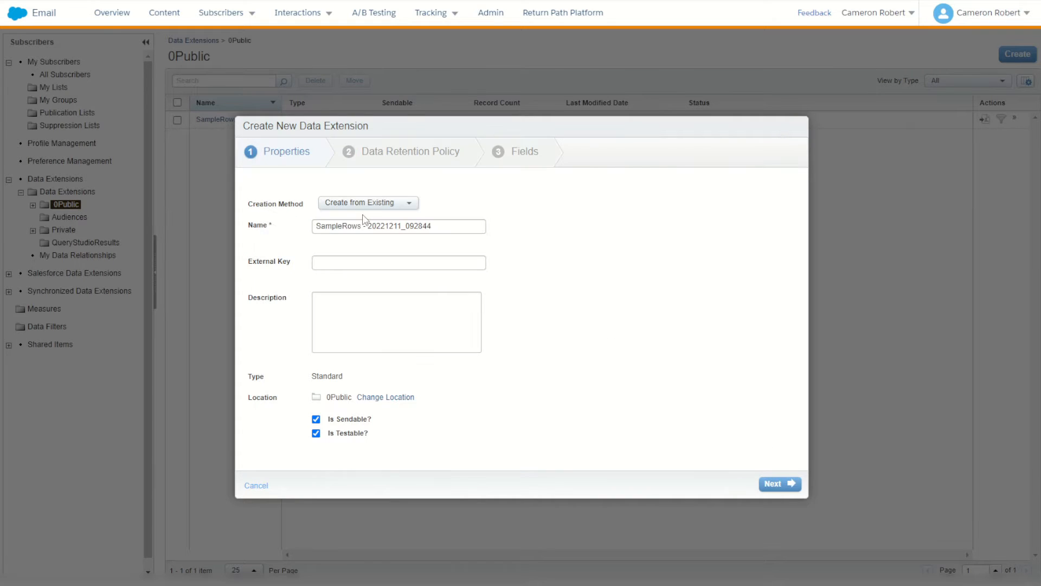
Step: Name the new data extension SampleRows Journey and create it with the copied retention settings and fields
{"action": "left_click_drag", "start_coordinate": [363, 228], "coordinate": [478, 232]}
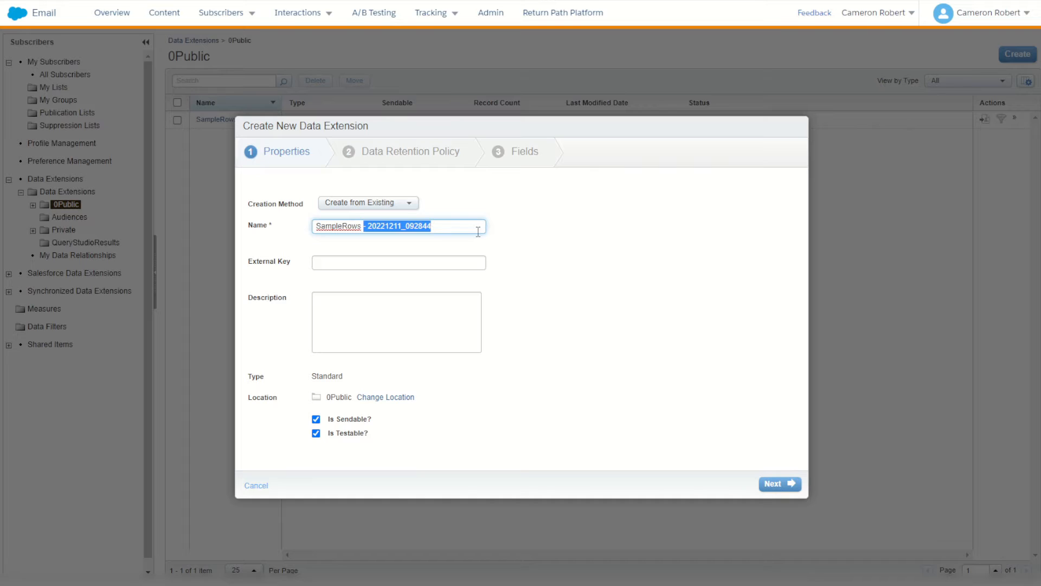
{"action": "type", "text": "Journey"}
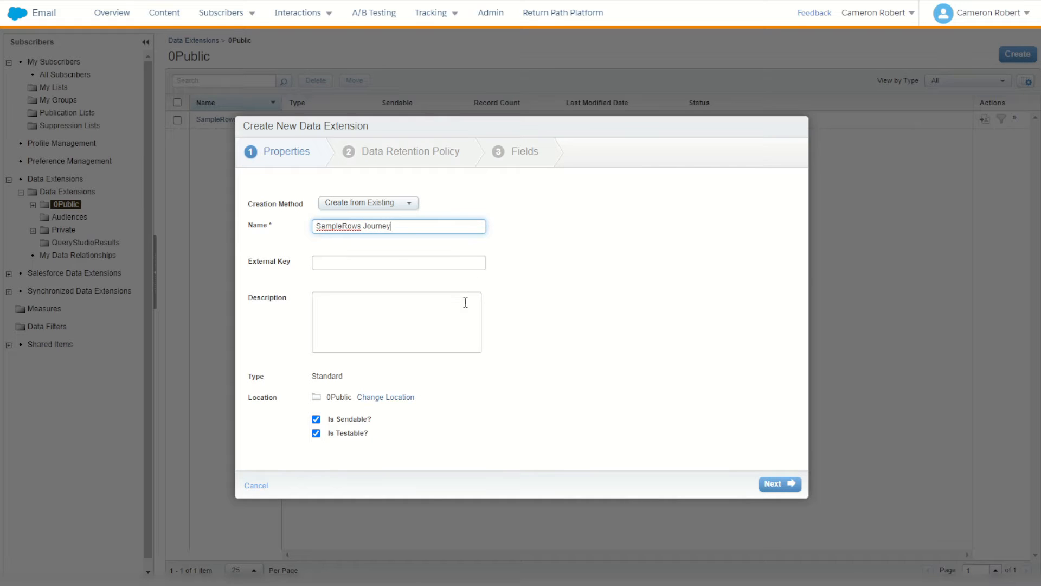
{"action": "left_click", "coordinate": [458, 320]}
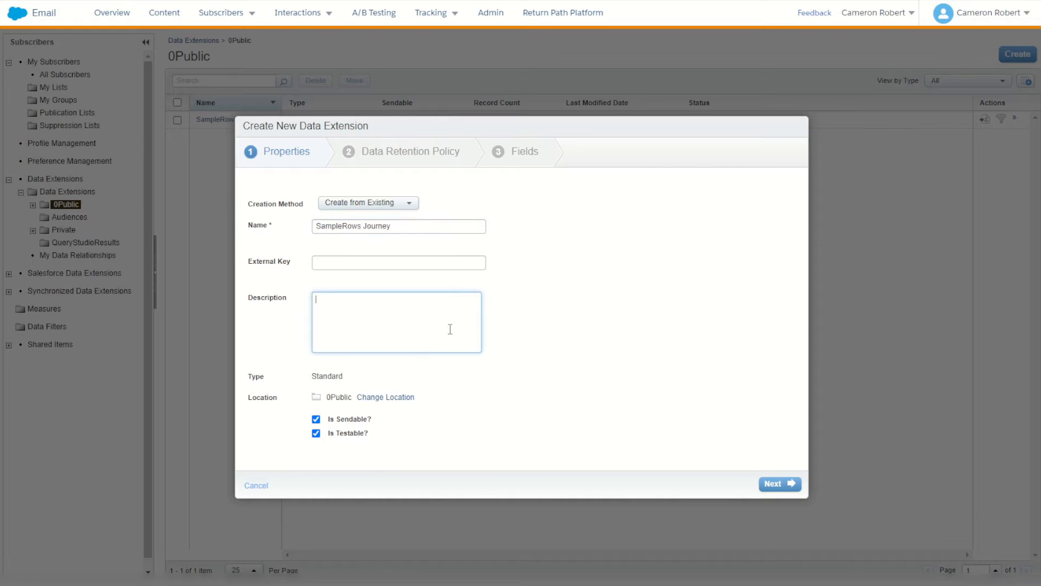
{"action": "left_click", "coordinate": [792, 485]}
{"action": "left_click", "coordinate": [791, 484]}
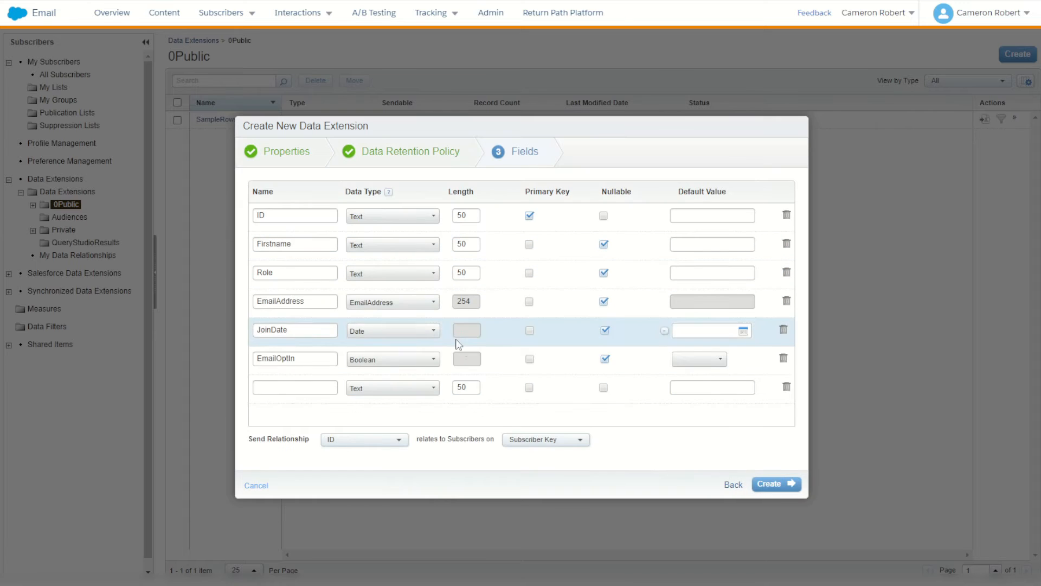
{"action": "left_click", "coordinate": [791, 487]}
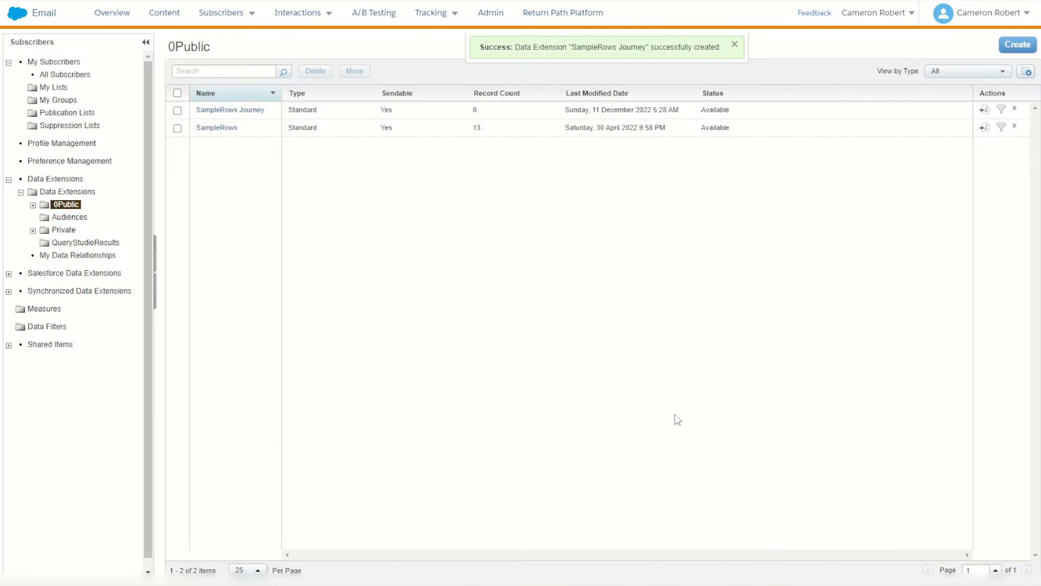
Step: Compare the record counts of SampleRows and SampleRows Journey in the 0Public folder
{"action": "double_click", "coordinate": [474, 119]}
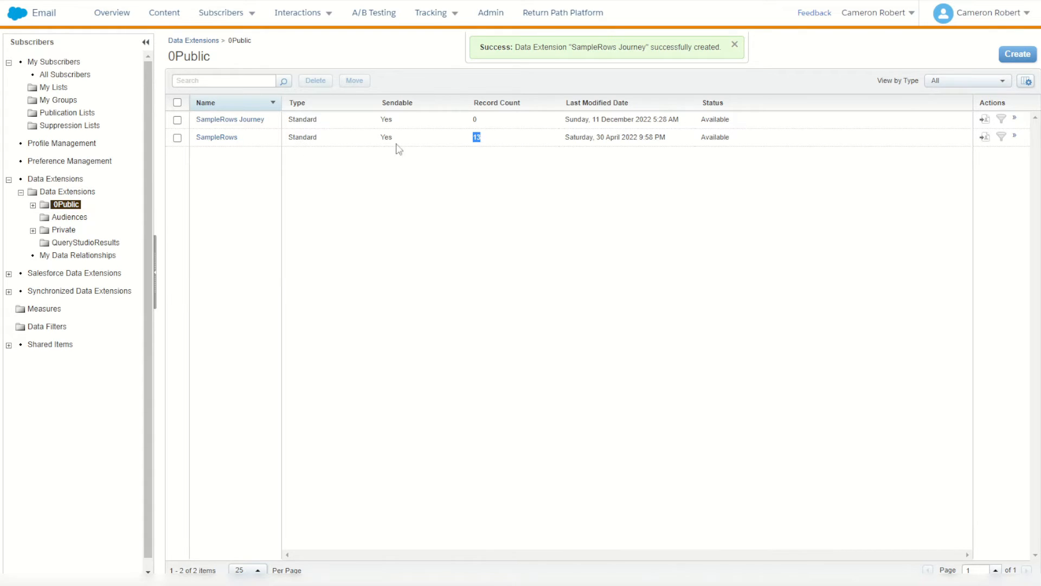
{"action": "left_click_drag", "start_coordinate": [241, 140], "coordinate": [200, 146]}
{"action": "left_click", "coordinate": [429, 179]}
{"action": "left_click_drag", "start_coordinate": [271, 125], "coordinate": [240, 124]}
{"action": "left_click", "coordinate": [332, 241]}
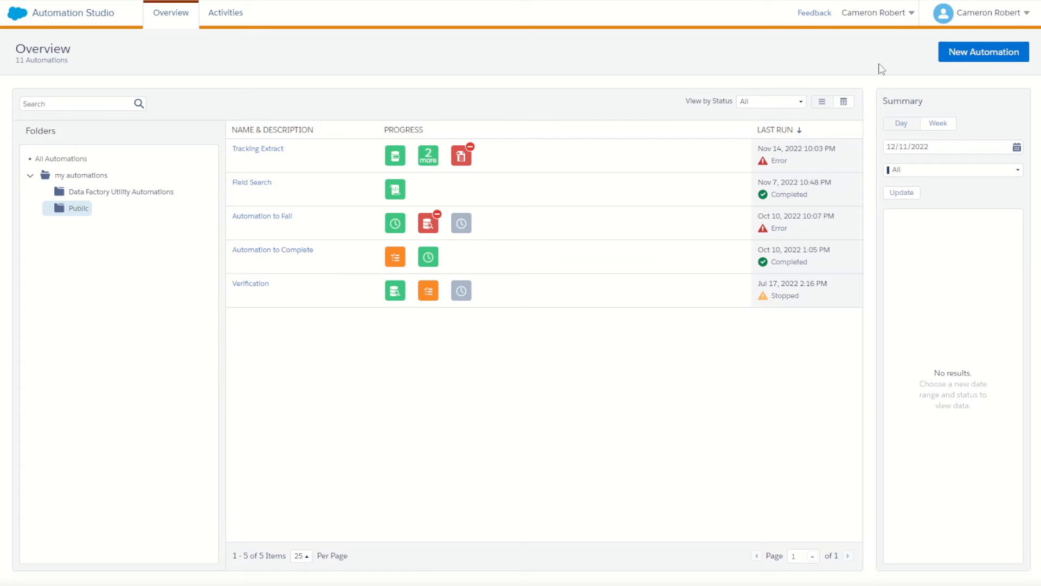
Step: In Automation Studio, create a new automation with a Schedule starting source and an SQL Query activity in step 1
{"action": "left_click", "coordinate": [965, 51]}
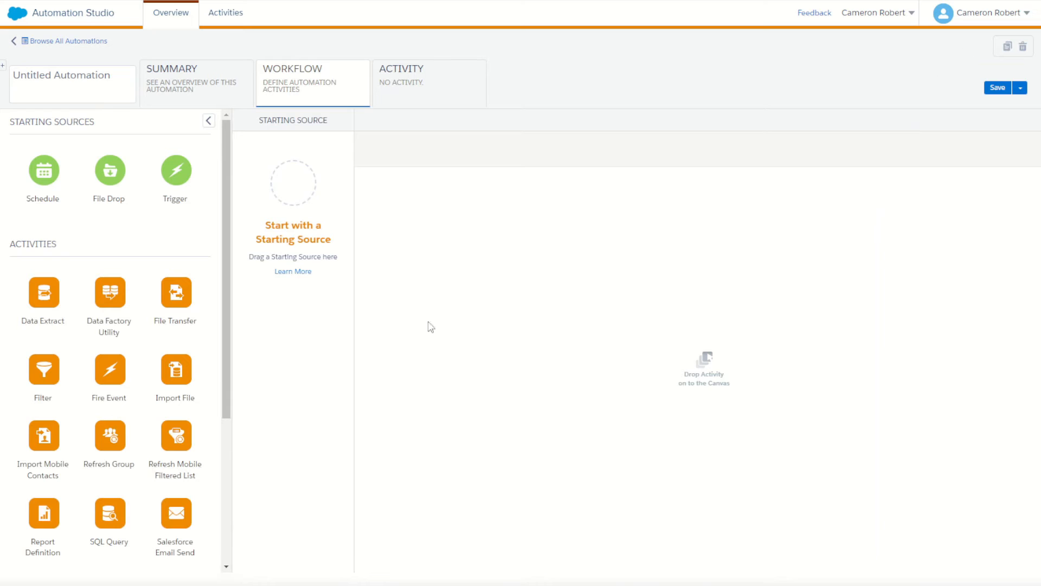
{"action": "left_click_drag", "start_coordinate": [39, 171], "coordinate": [292, 182]}
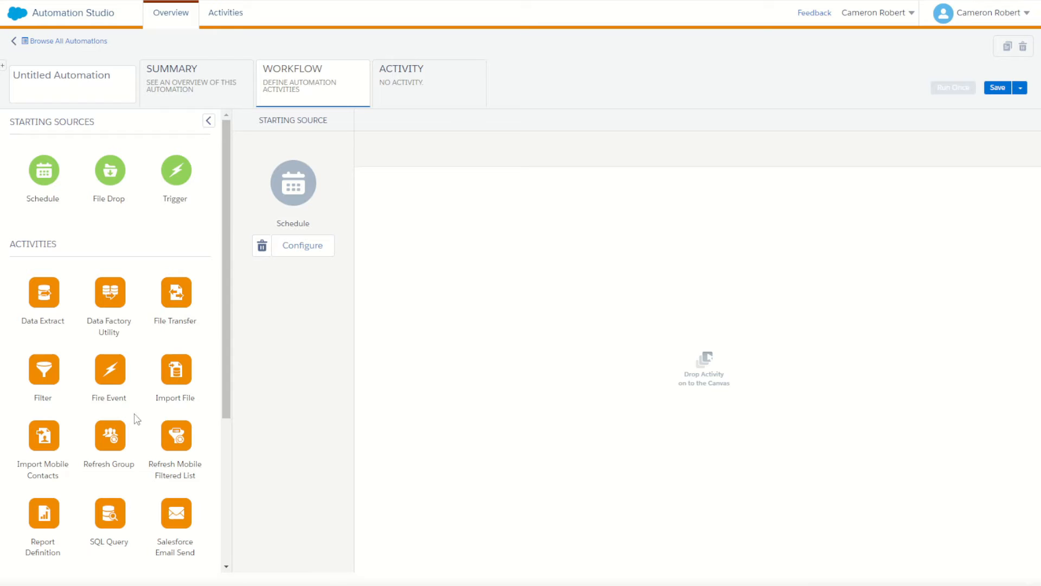
{"action": "left_click_drag", "start_coordinate": [106, 520], "coordinate": [449, 244]}
{"action": "left_click", "coordinate": [458, 234]}
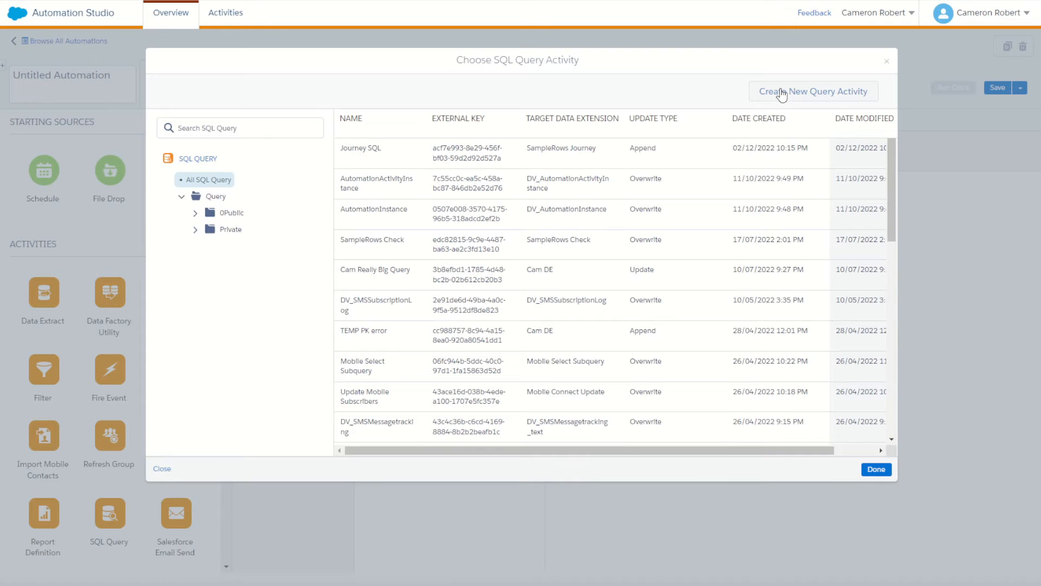
Step: Create a new query activity named Sample Rows Journey in the Query folder and continue to its SQL definition
{"action": "left_click", "coordinate": [820, 96]}
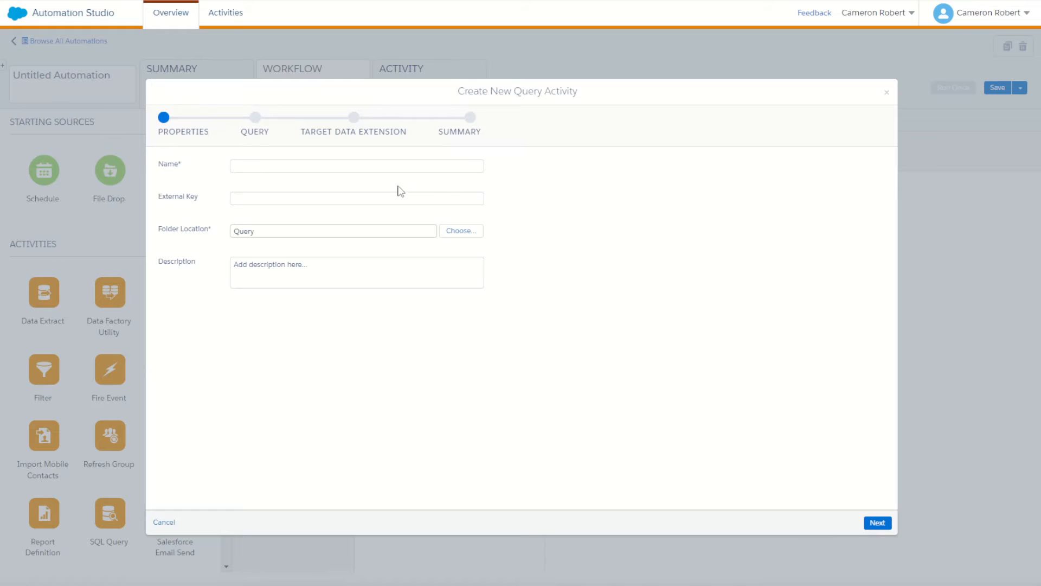
{"action": "left_click", "coordinate": [398, 168]}
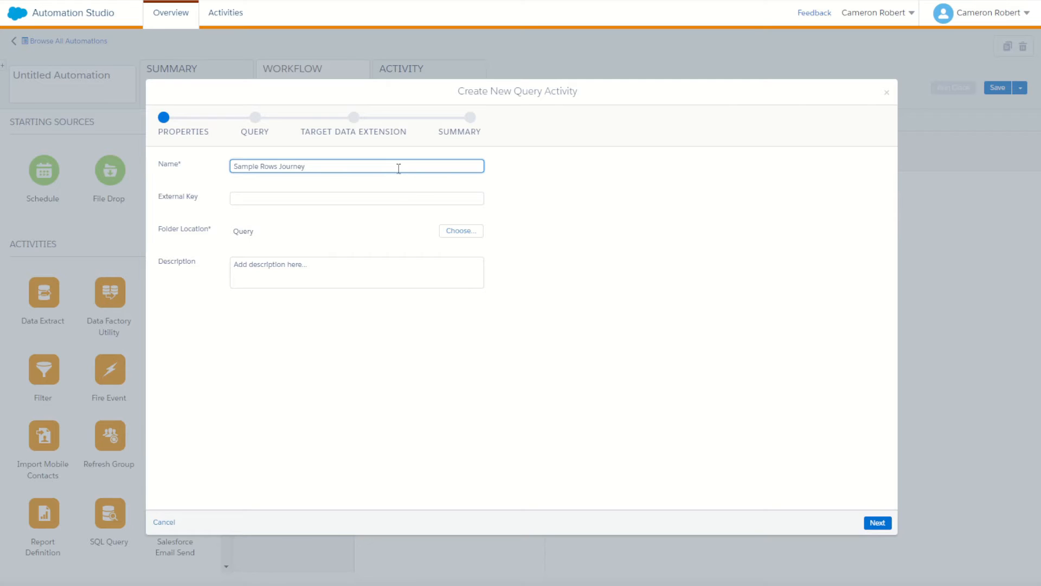
{"action": "left_click", "coordinate": [885, 525]}
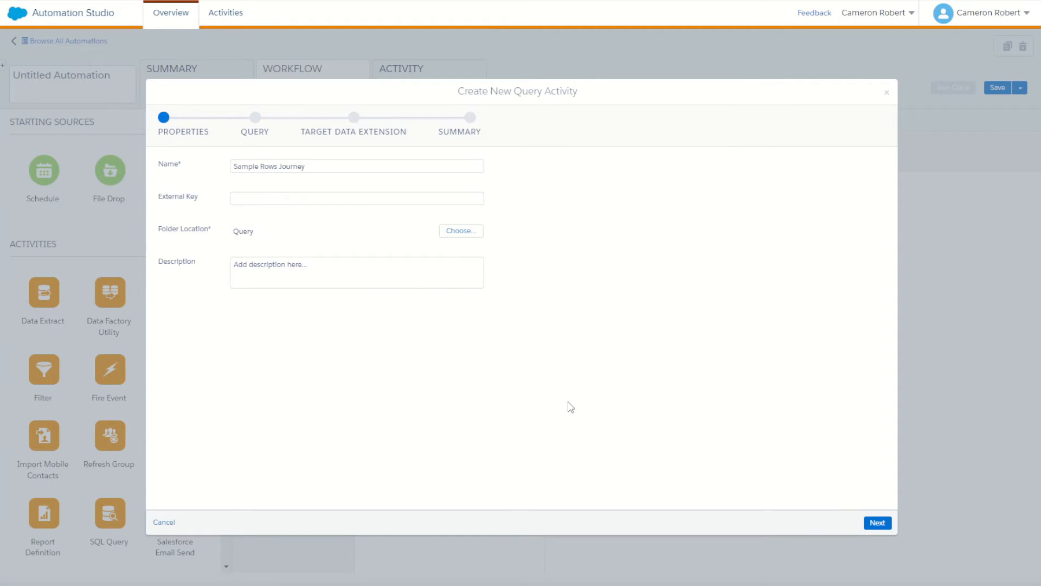
{"action": "left_click", "coordinate": [877, 523]}
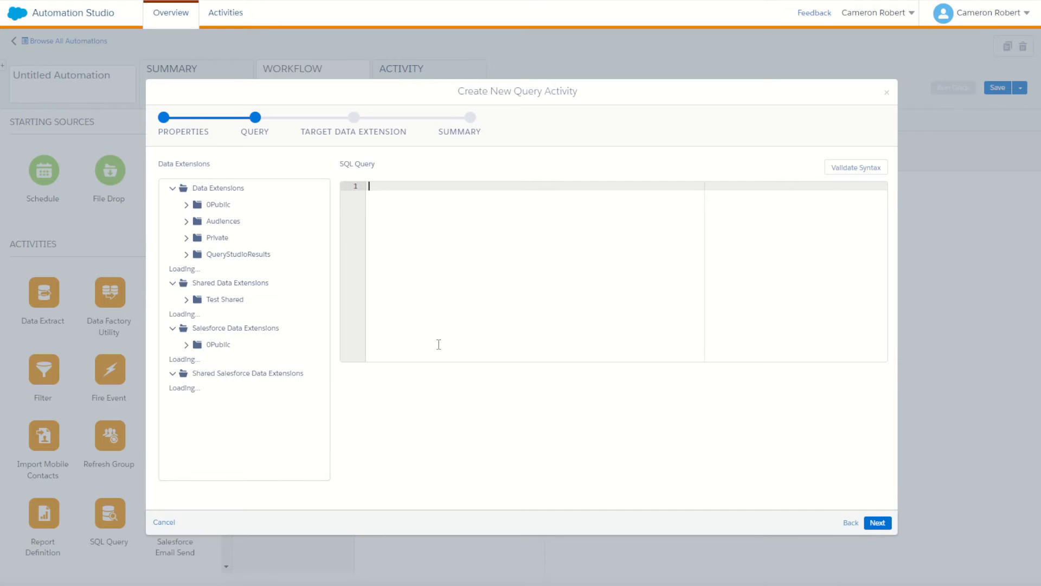
Step: Write a SELECT statement with the clause FROM SampleRows, copying the data extension's name from the 0Public folder
{"action": "left_click", "coordinate": [186, 205]}
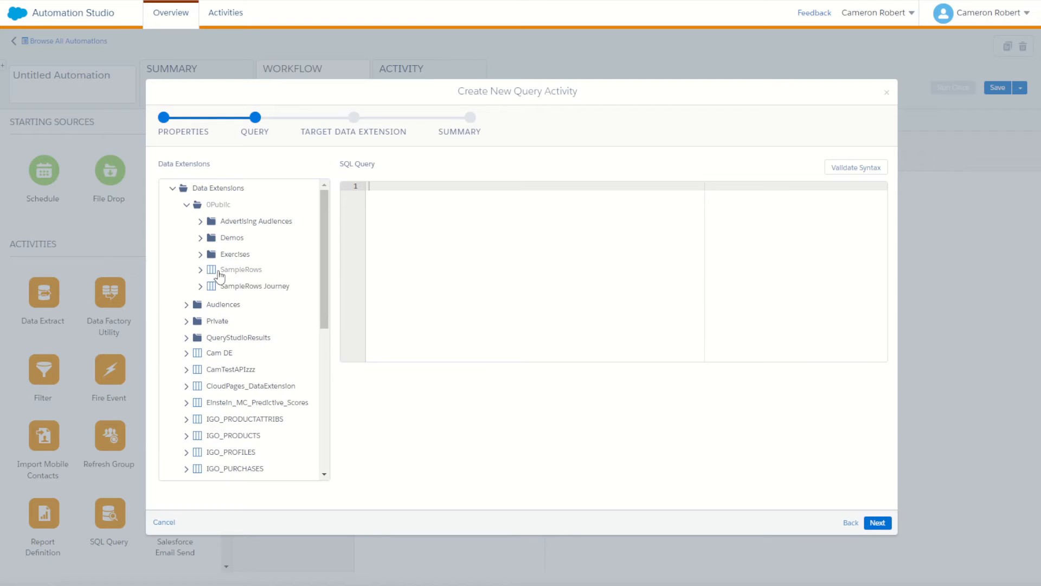
{"action": "left_click_drag", "start_coordinate": [194, 272], "coordinate": [265, 276]}
{"action": "key", "text": "ctrl+c"}
{"action": "left_click", "coordinate": [470, 248]}
{"action": "key", "text": "ctrl+v"}
{"action": "left_click", "coordinate": [372, 187]}
{"action": "key", "text": "Return"}
{"action": "key", "text": "Up"}
{"action": "type", "text": "SELECT"}
{"action": "key", "text": "Return"}
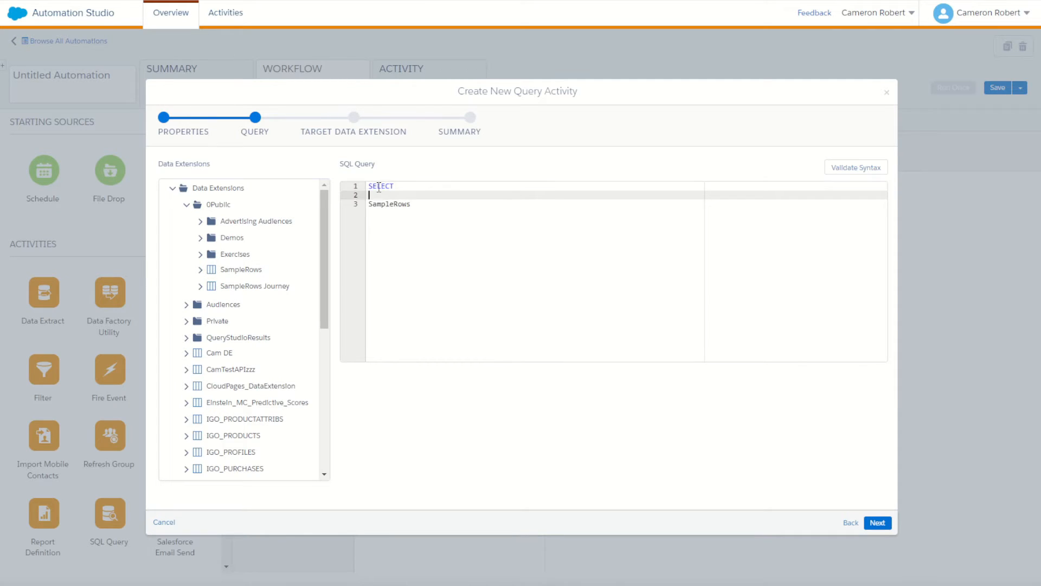
{"action": "key", "text": "Return"}
{"action": "type", "text": "FROM"}
{"action": "key", "text": "Delete"}
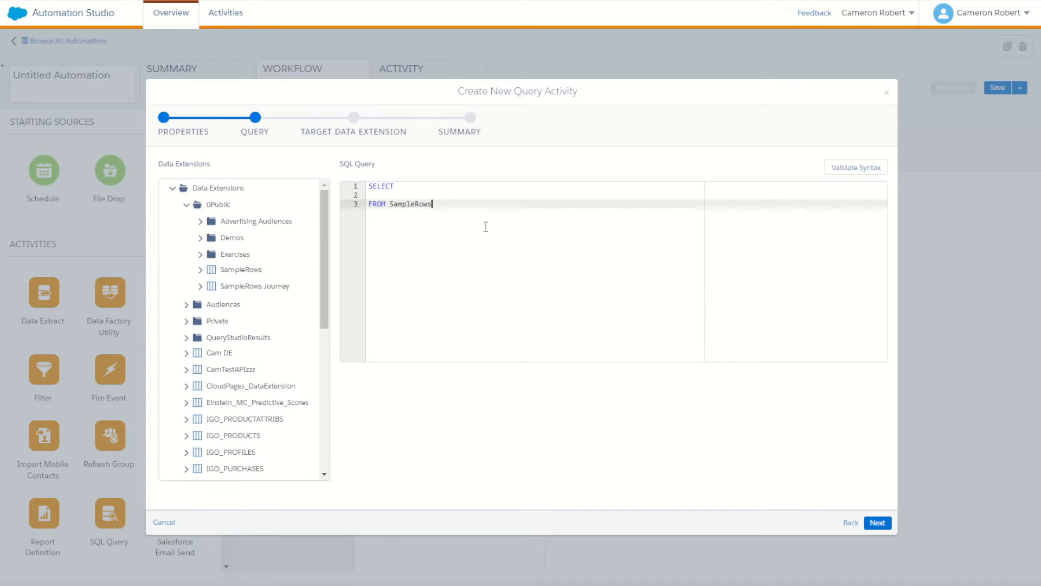
Step: Add a WHERE clause on ID to the query and select all columns with *
{"action": "key", "text": "Return"}
{"action": "type", "text": "WHERE"}
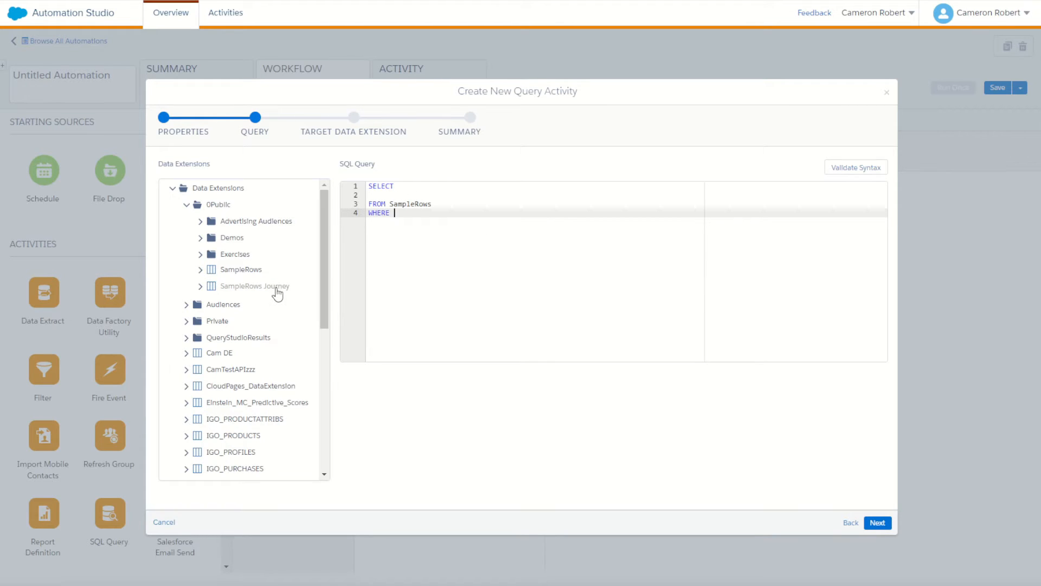
{"action": "left_click", "coordinate": [425, 186]}
{"action": "key", "text": "Down"}
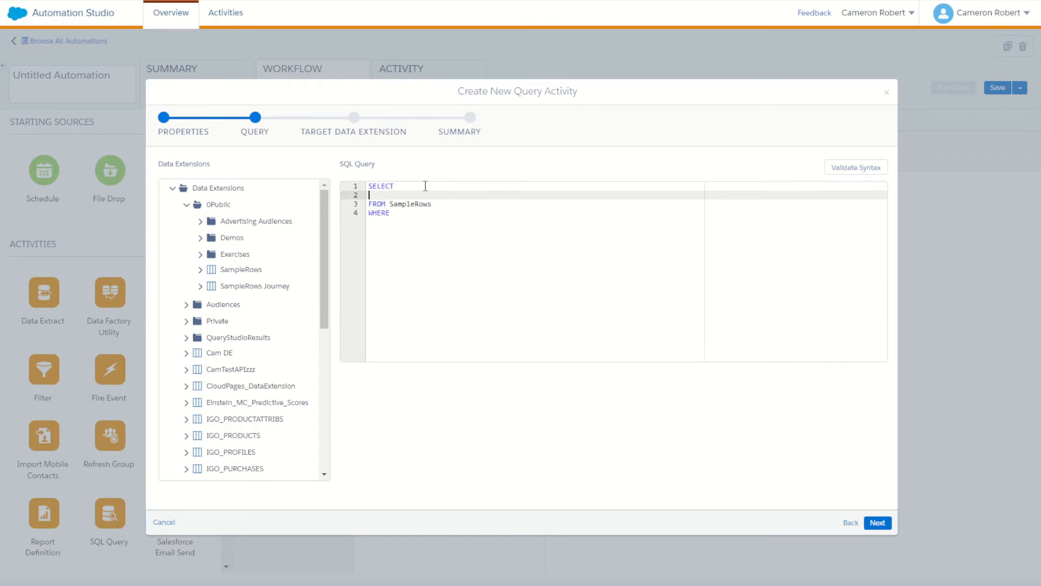
{"action": "left_click", "coordinate": [420, 219]}
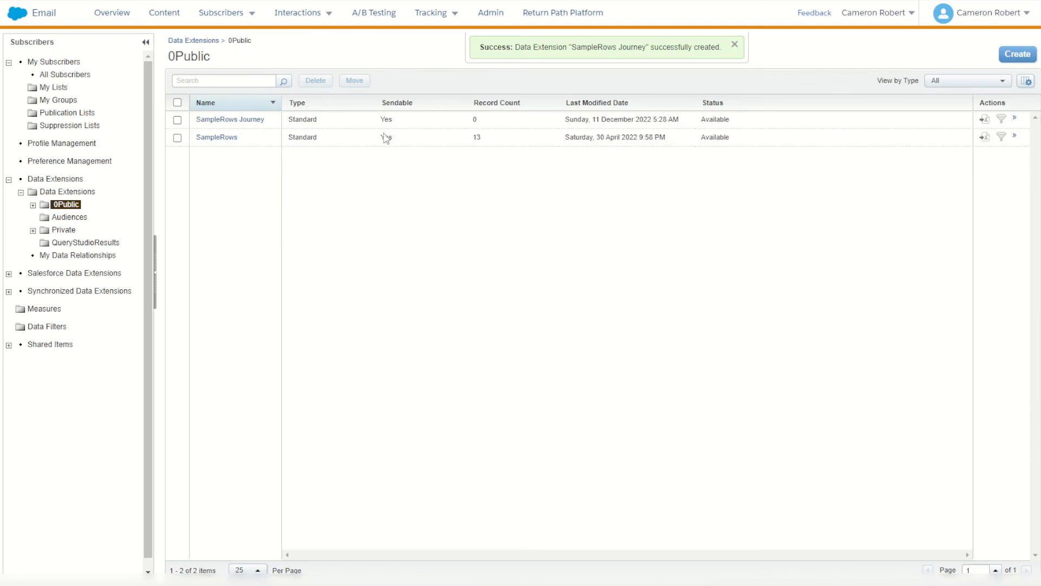
Step: Switch to Email Studio and copy the ID of the first record in the SampleRows data extension
{"action": "left_click", "coordinate": [231, 143]}
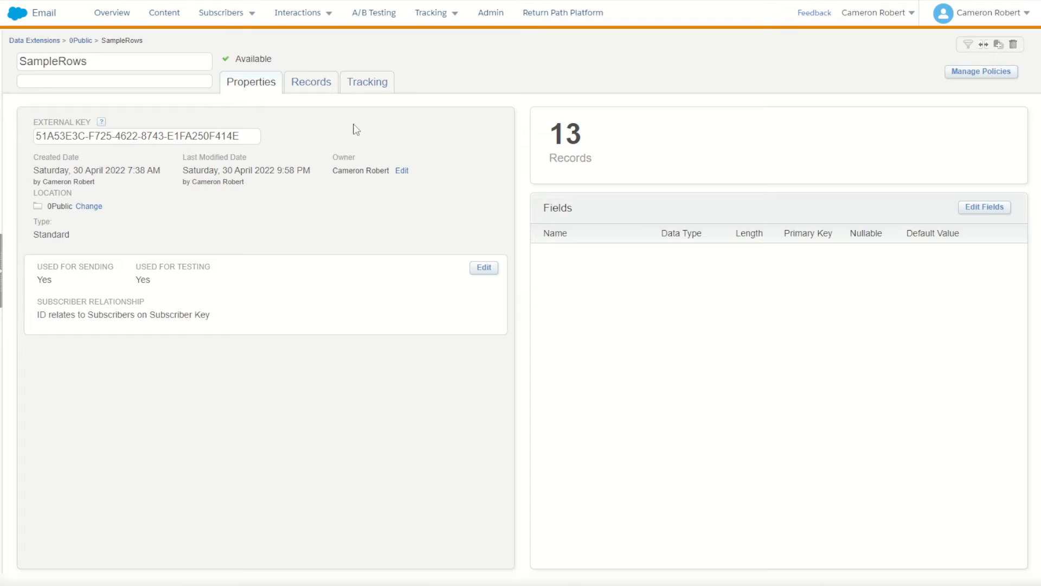
{"action": "left_click", "coordinate": [313, 83]}
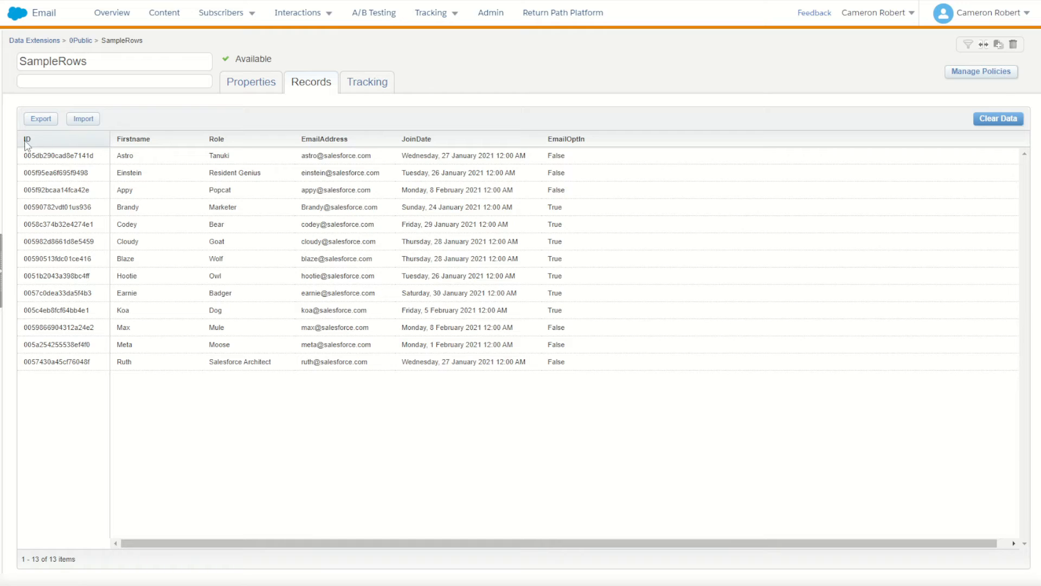
{"action": "double_click", "coordinate": [61, 156]}
{"action": "key", "text": "ctrl+c"}
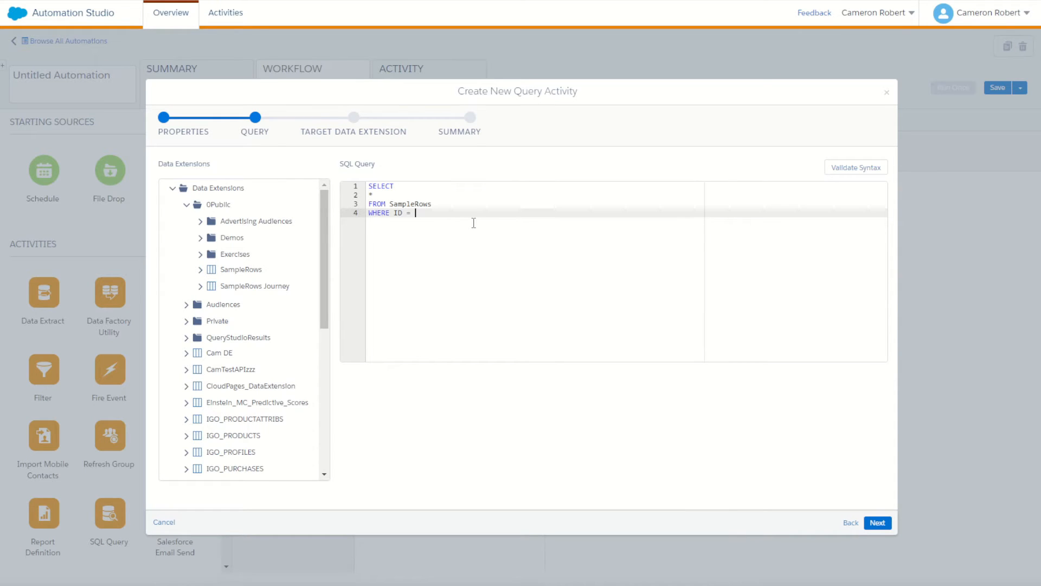
Step: Back in Automation Studio, complete the WHERE ID condition with the copied ID in single quotes and validate the syntax
{"action": "type", "text": "'"}
{"action": "key", "text": "ctrl+v"}
{"action": "left_click", "coordinate": [856, 168]}
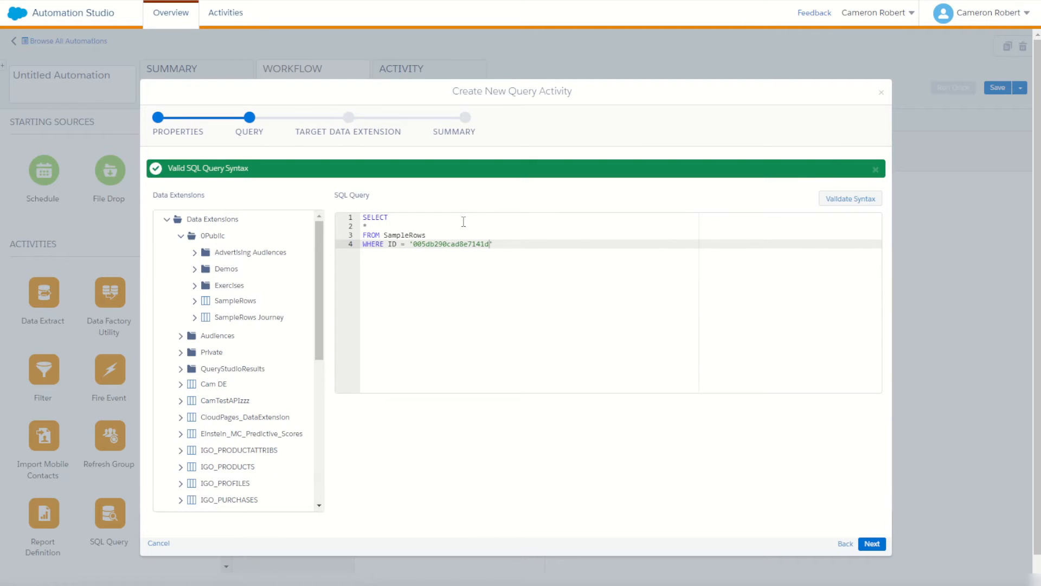
{"action": "left_click", "coordinate": [871, 544]}
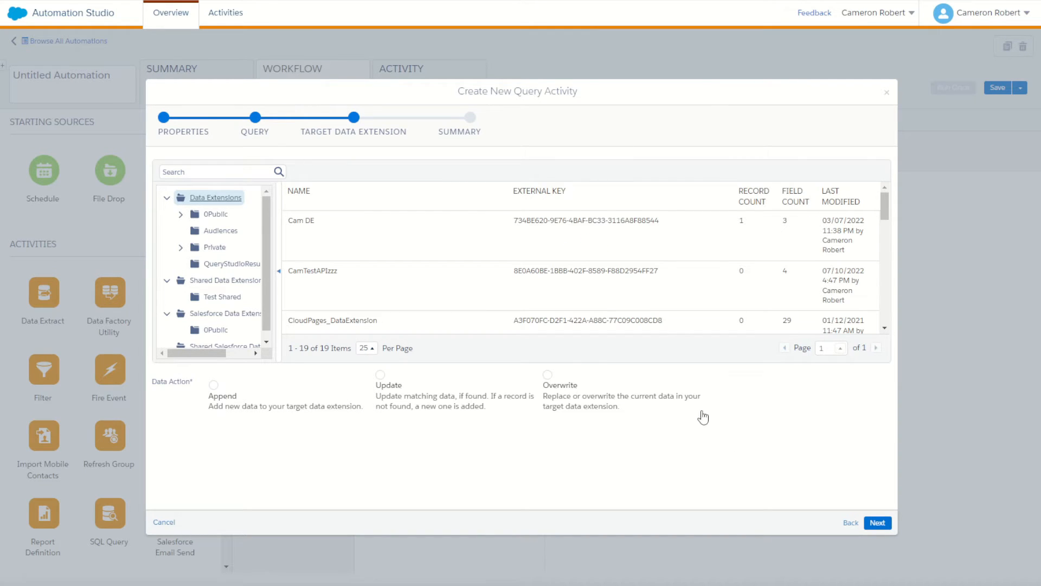
Step: Set SampleRows Journey in 0Public as the query's target data extension with the Update data action, and finish the activity
{"action": "left_click", "coordinate": [381, 378]}
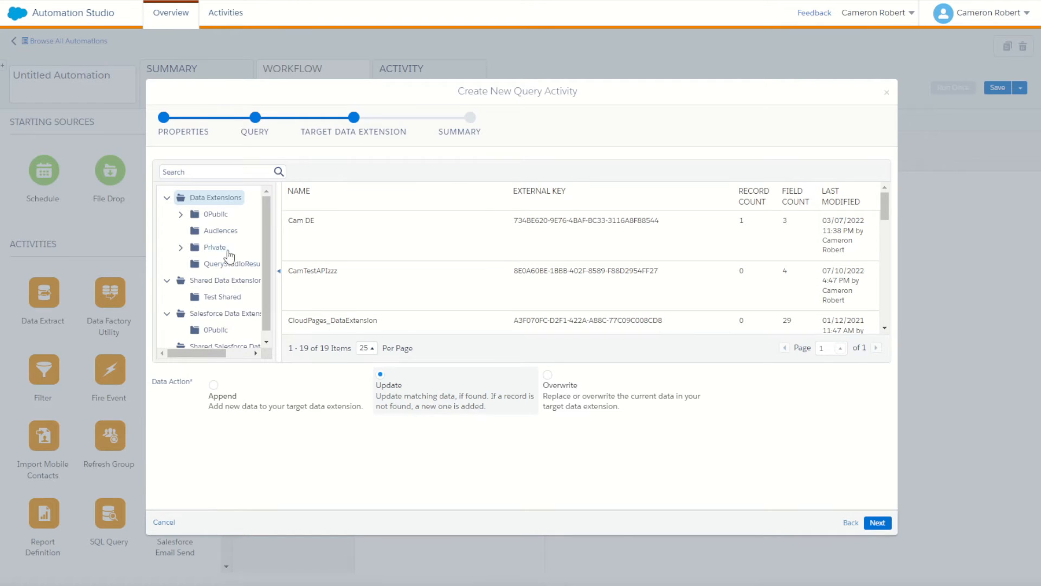
{"action": "left_click", "coordinate": [214, 217]}
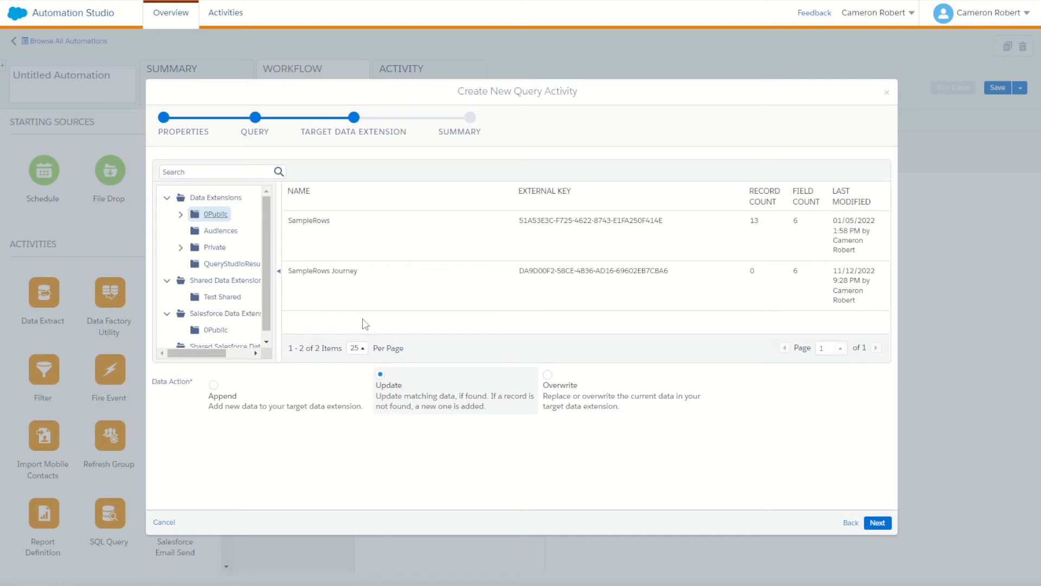
{"action": "left_click", "coordinate": [362, 281]}
{"action": "left_click", "coordinate": [876, 523]}
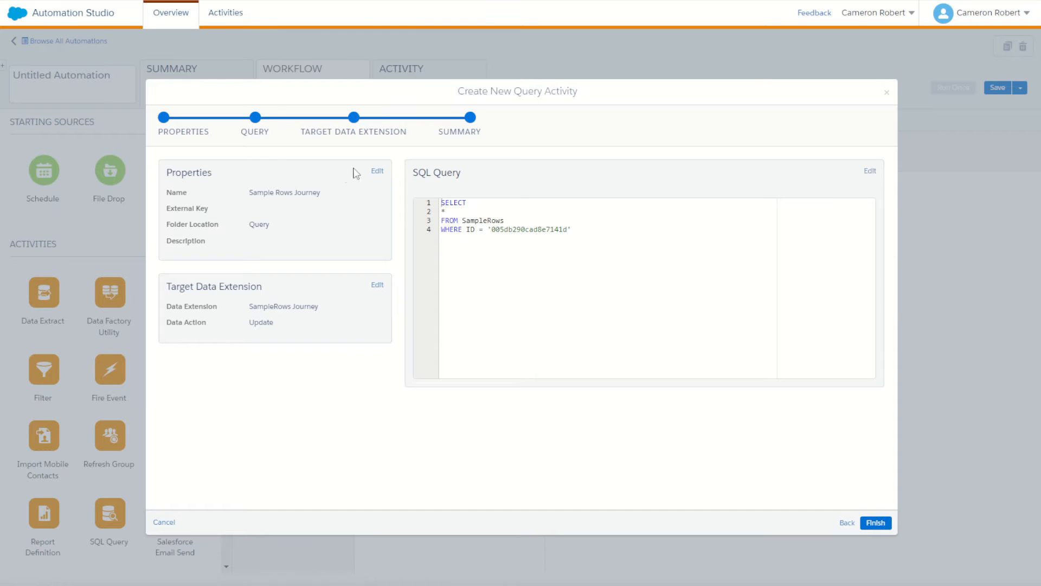
{"action": "left_click", "coordinate": [876, 523]}
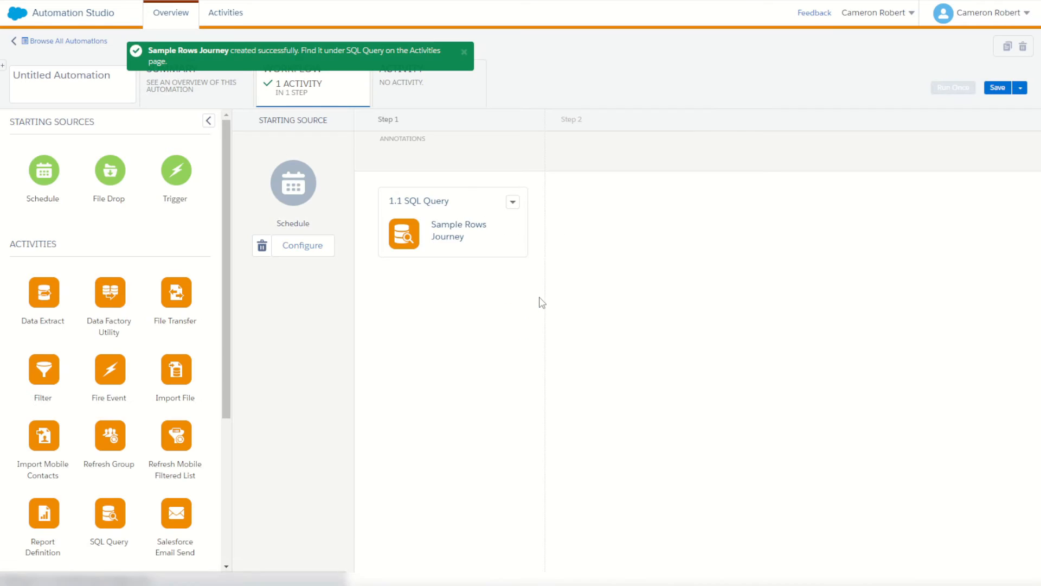
Step: Name the automation Sample Rows Journey Automation and save it
{"action": "left_click", "coordinate": [107, 95]}
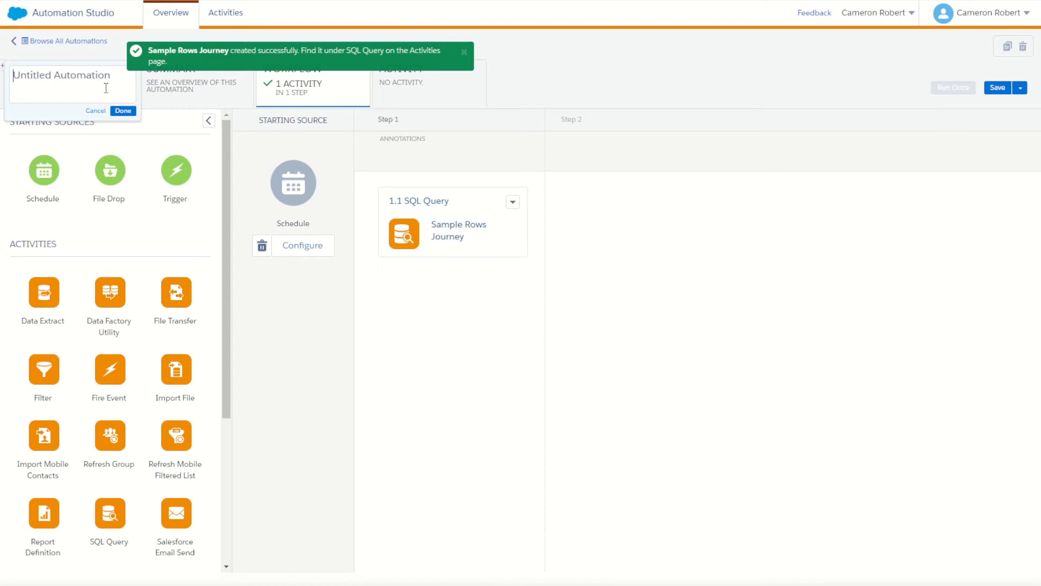
{"action": "type", "text": "Sample Row"}
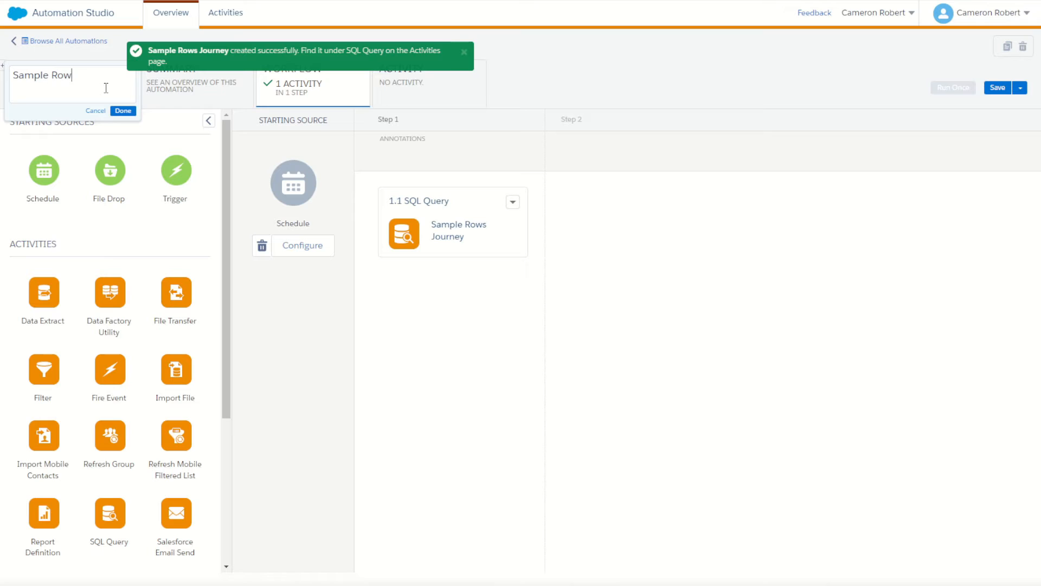
{"action": "type", "text": "s Journey Automation"}
{"action": "left_click", "coordinate": [123, 111]}
{"action": "left_click", "coordinate": [464, 52]}
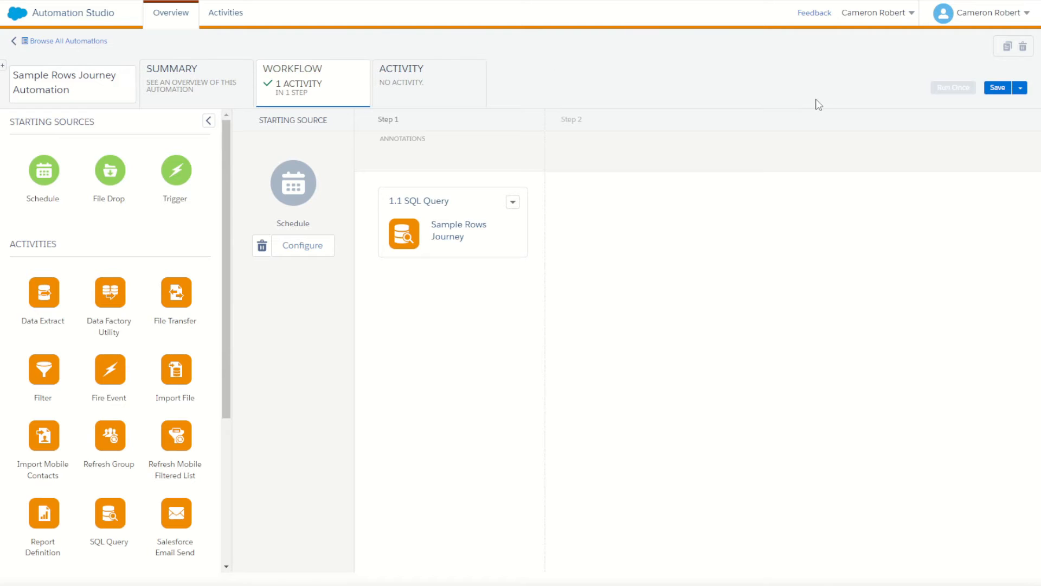
{"action": "left_click", "coordinate": [997, 88]}
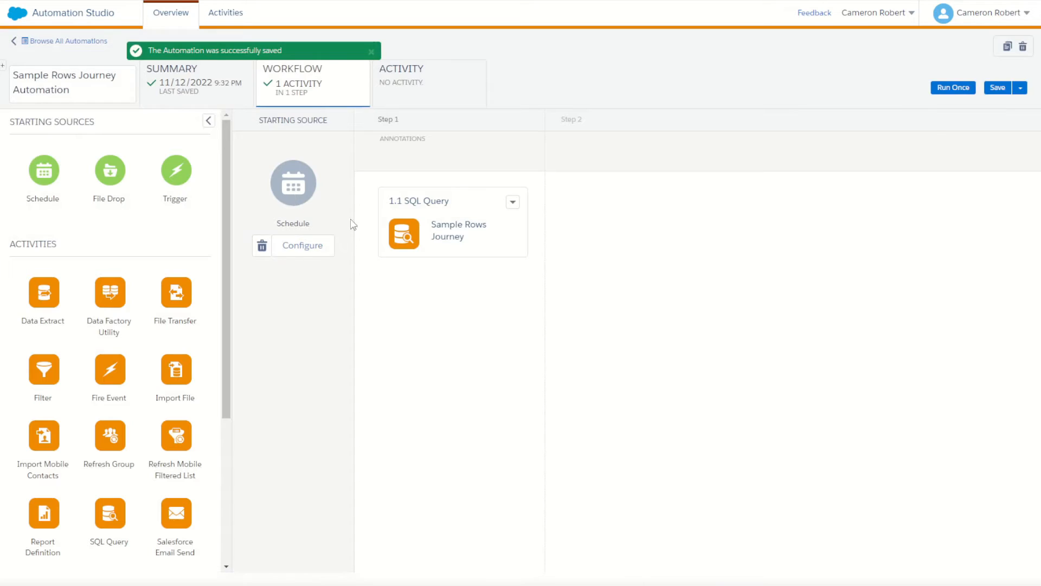
Step: Configure the automation's schedule to start 12/12/2022 at 1:00 AM, repeat daily every 1 day and never end
{"action": "left_click", "coordinate": [310, 248]}
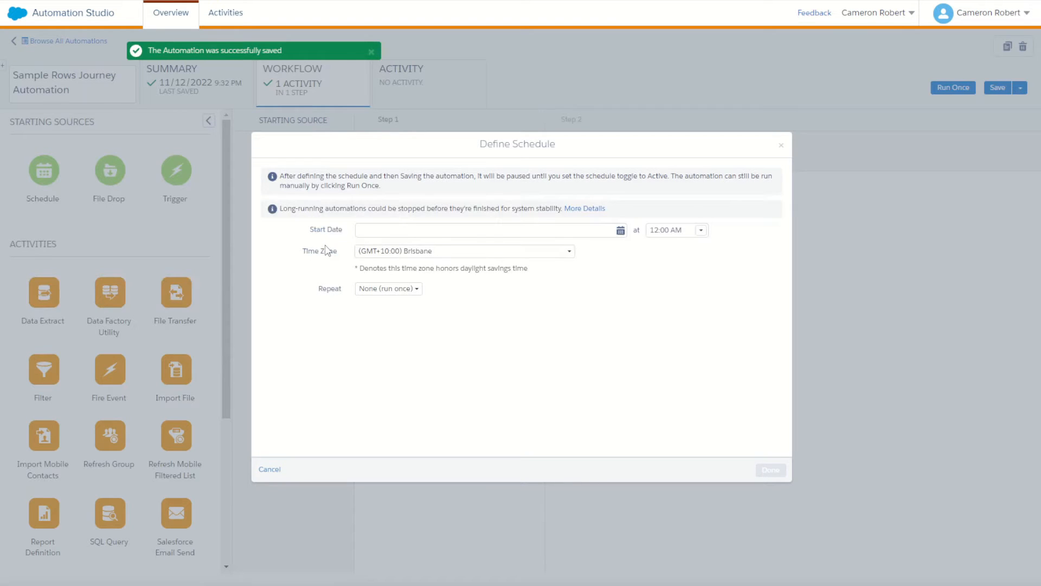
{"action": "left_click", "coordinate": [620, 230]}
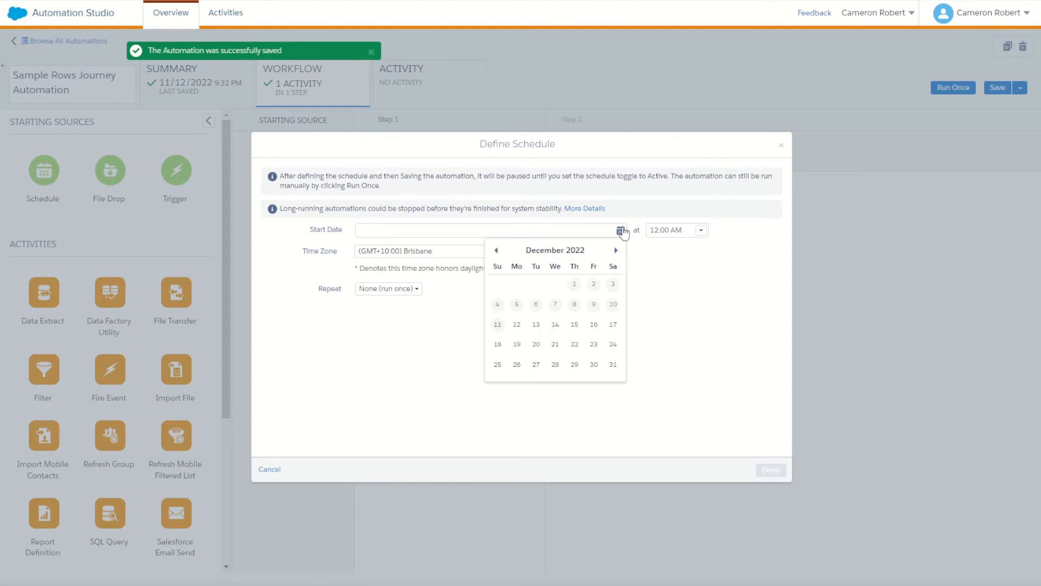
{"action": "left_click", "coordinate": [518, 325]}
{"action": "left_click", "coordinate": [700, 229]}
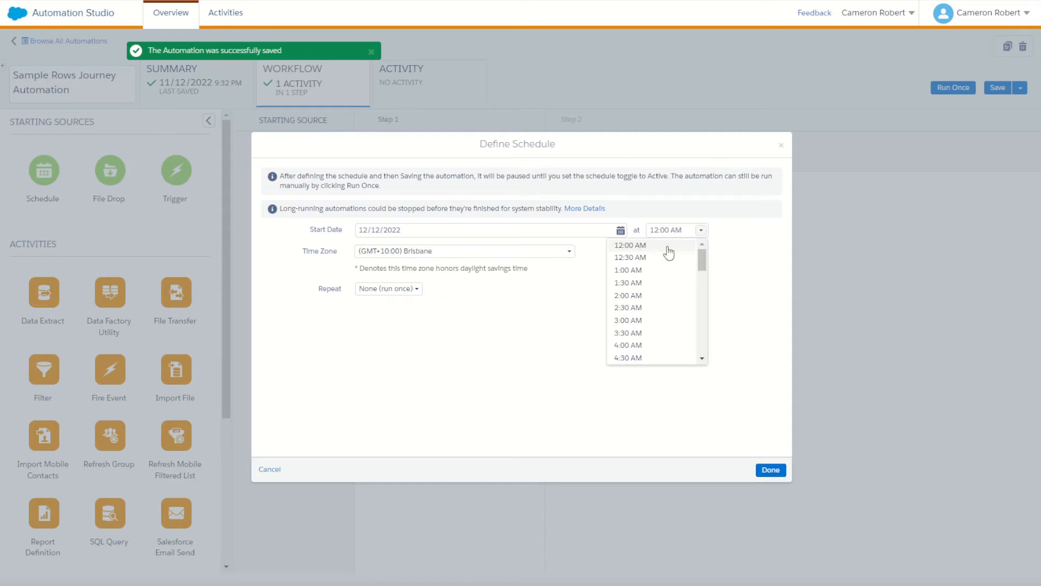
{"action": "left_click", "coordinate": [647, 272]}
{"action": "left_click", "coordinate": [402, 290]}
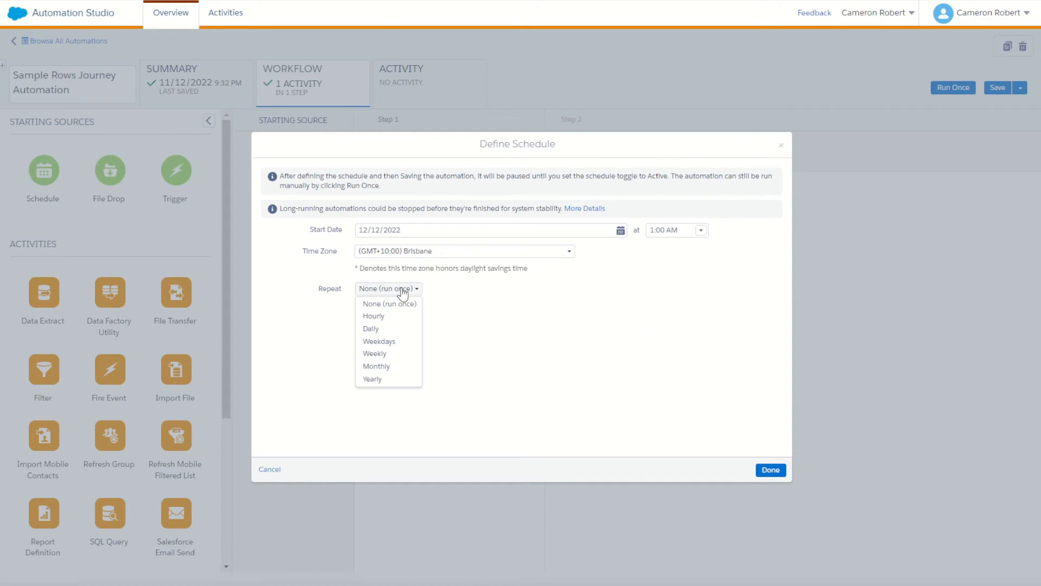
{"action": "left_click", "coordinate": [398, 330]}
{"action": "left_click", "coordinate": [397, 311]}
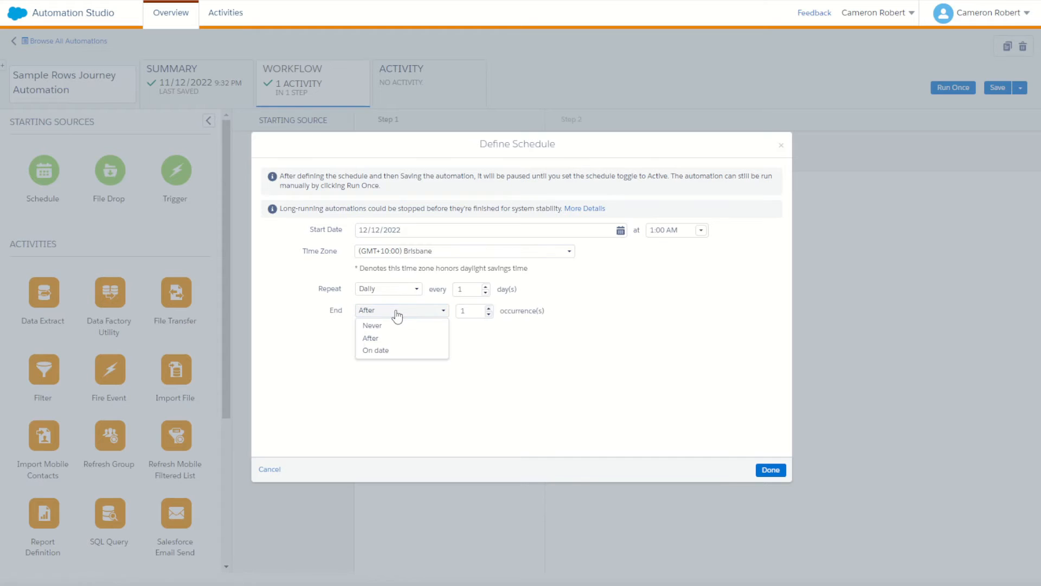
{"action": "left_click", "coordinate": [395, 324]}
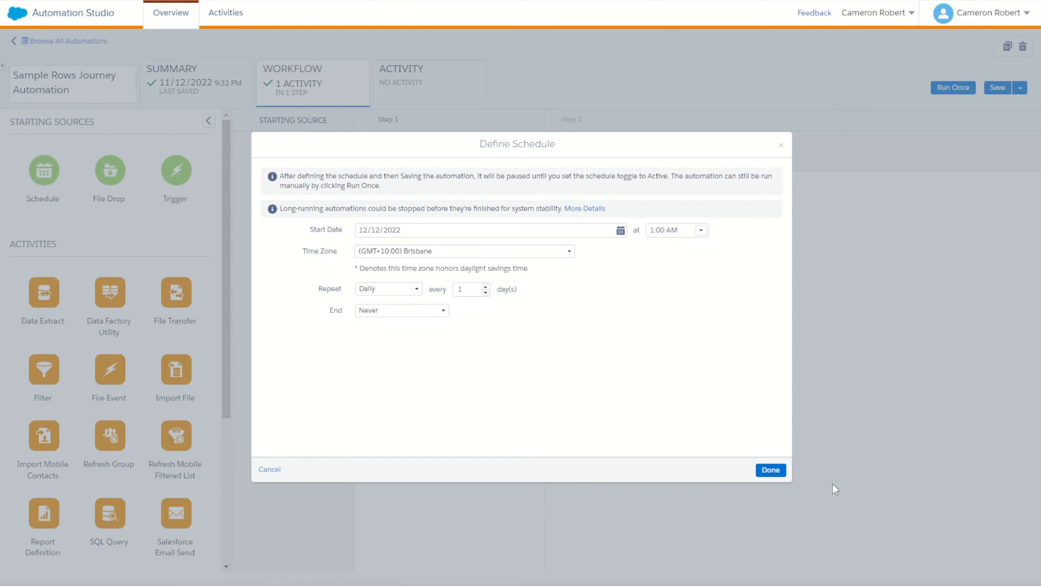
{"action": "left_click", "coordinate": [772, 471]}
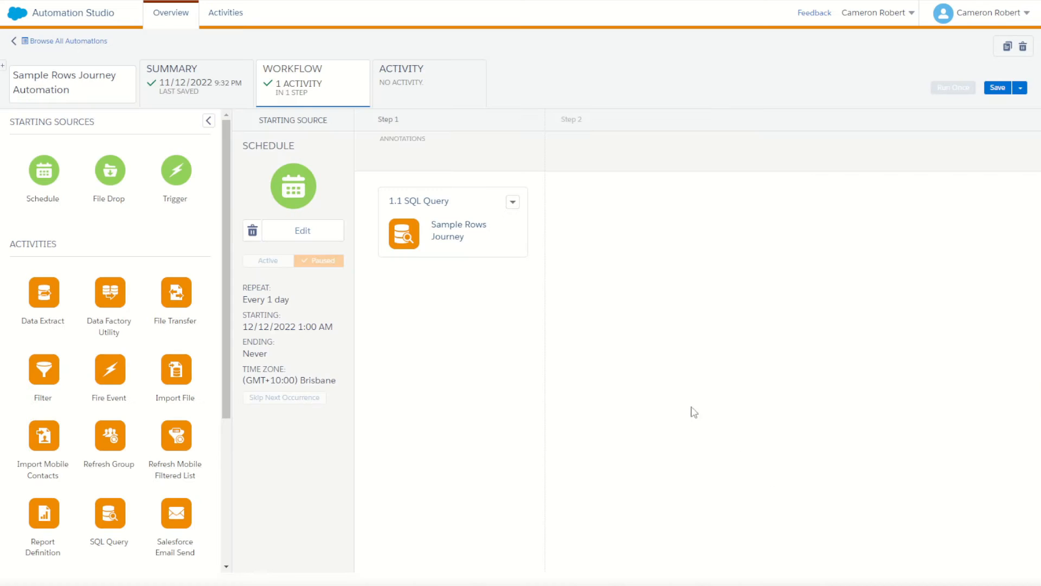
Step: Save the automation, activate its schedule and save again
{"action": "left_click", "coordinate": [998, 88]}
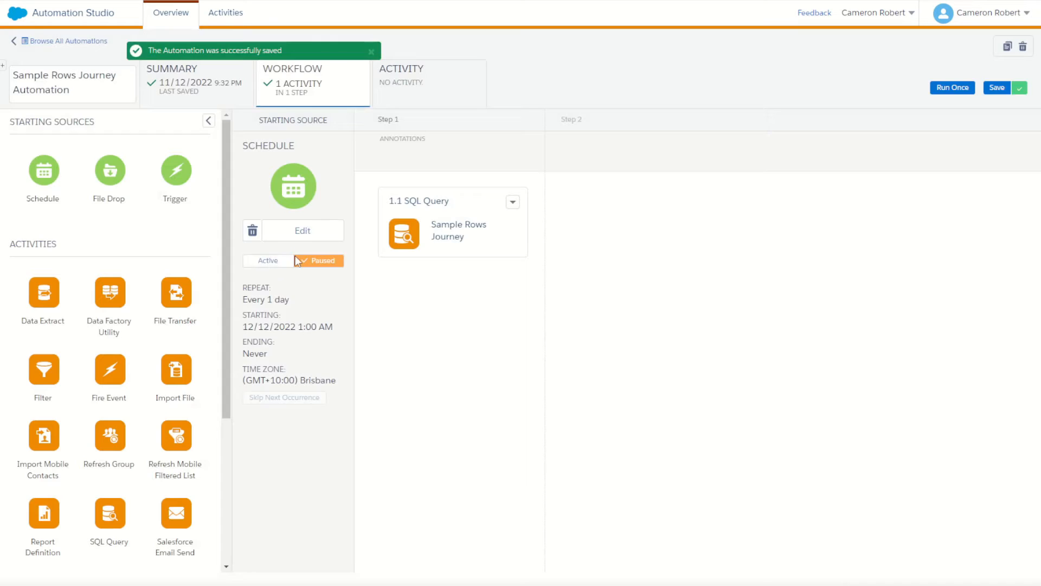
{"action": "left_click", "coordinate": [268, 261]}
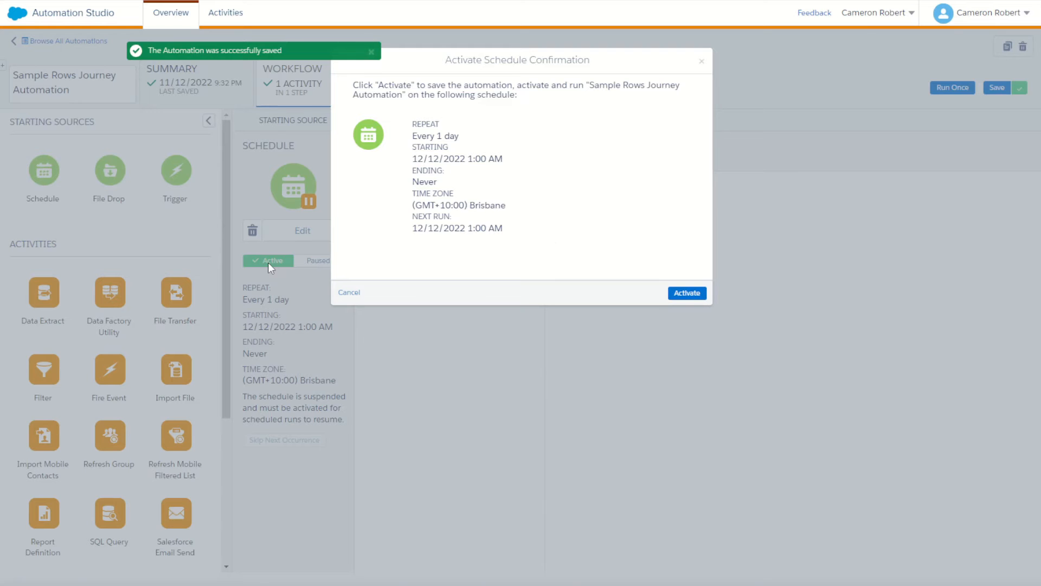
{"action": "left_click", "coordinate": [688, 295]}
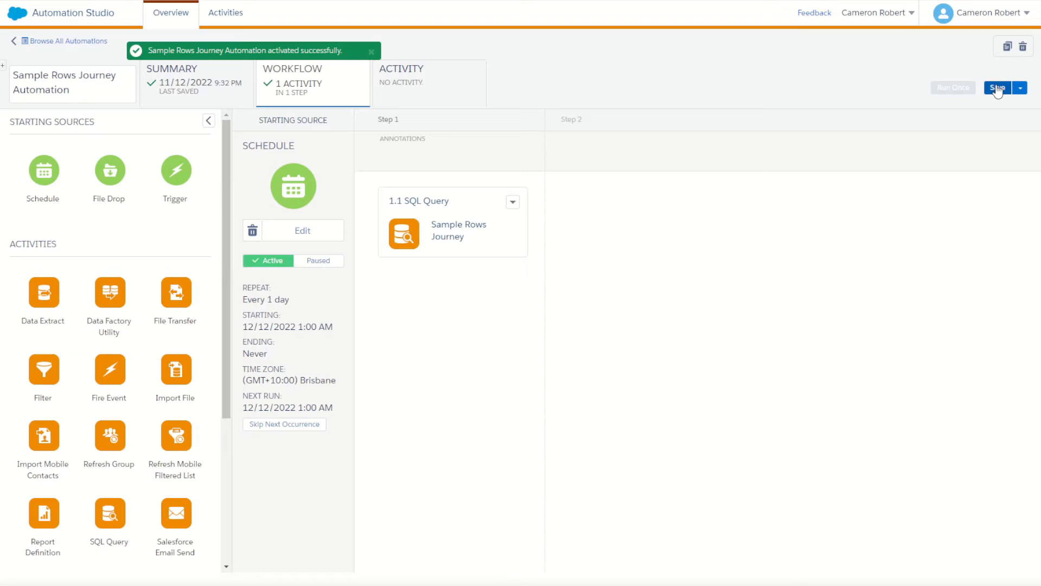
{"action": "left_click", "coordinate": [997, 88]}
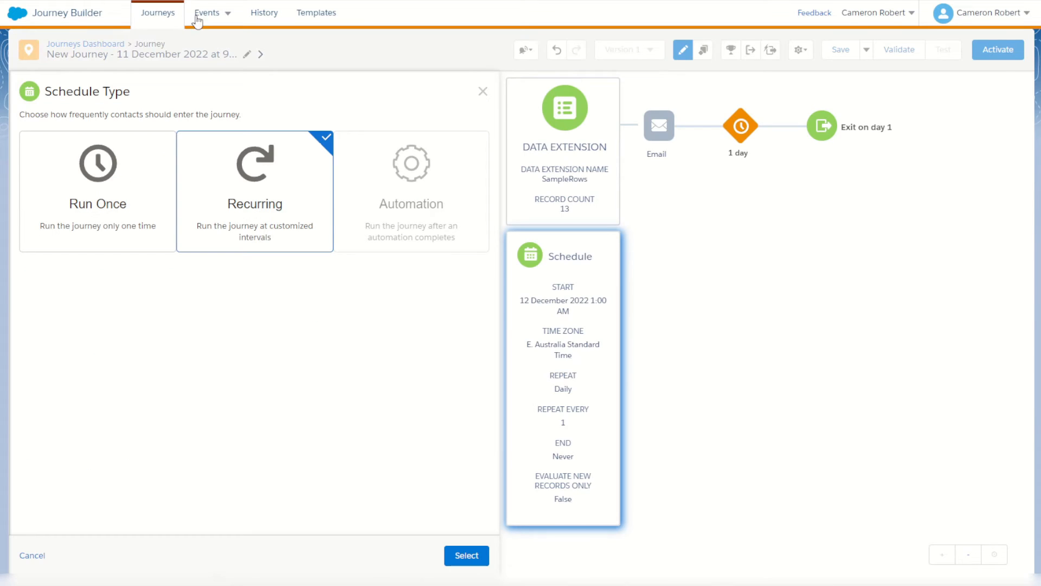
Step: Switch to Journey Builder, dismiss the schedule type choice and delete the SampleRows data extension entry source from the journey
{"action": "left_click", "coordinate": [483, 91]}
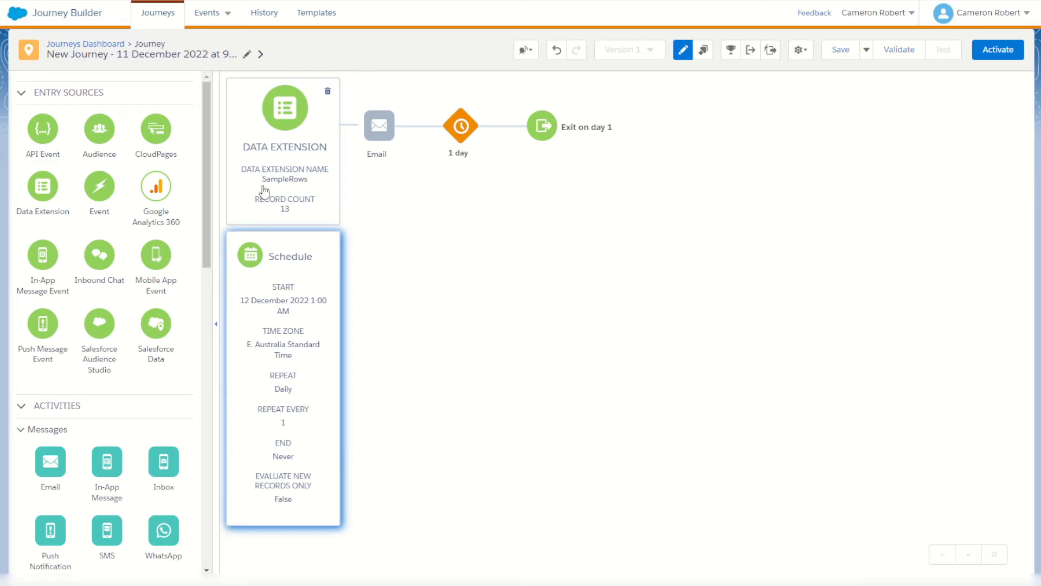
{"action": "left_click", "coordinate": [327, 94]}
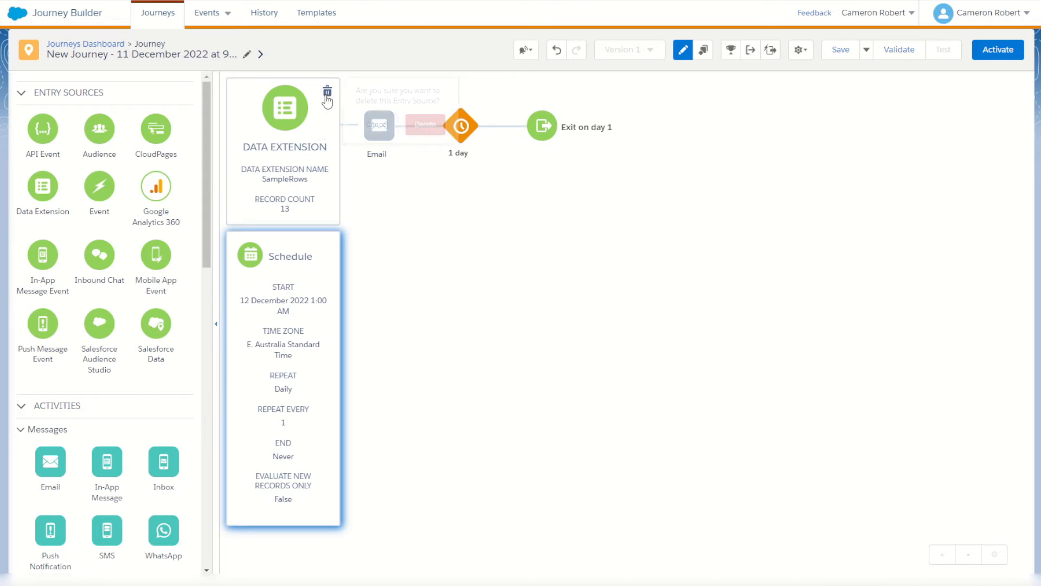
{"action": "left_click", "coordinate": [425, 124]}
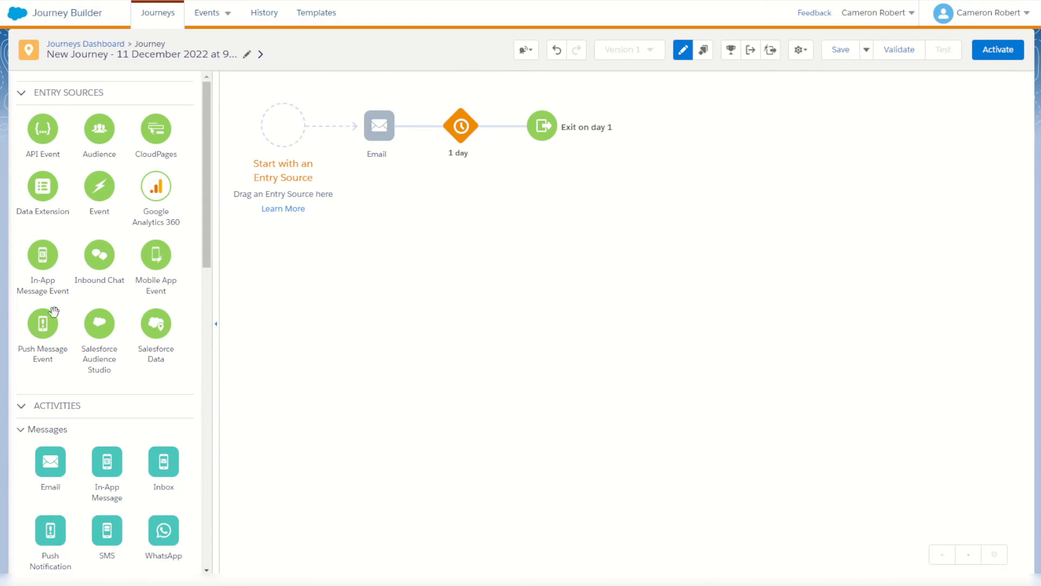
Step: Add a Data Extension entry source to the journey and set it to SampleRows Journey from the 0Public folder
{"action": "left_click_drag", "start_coordinate": [43, 187], "coordinate": [263, 116]}
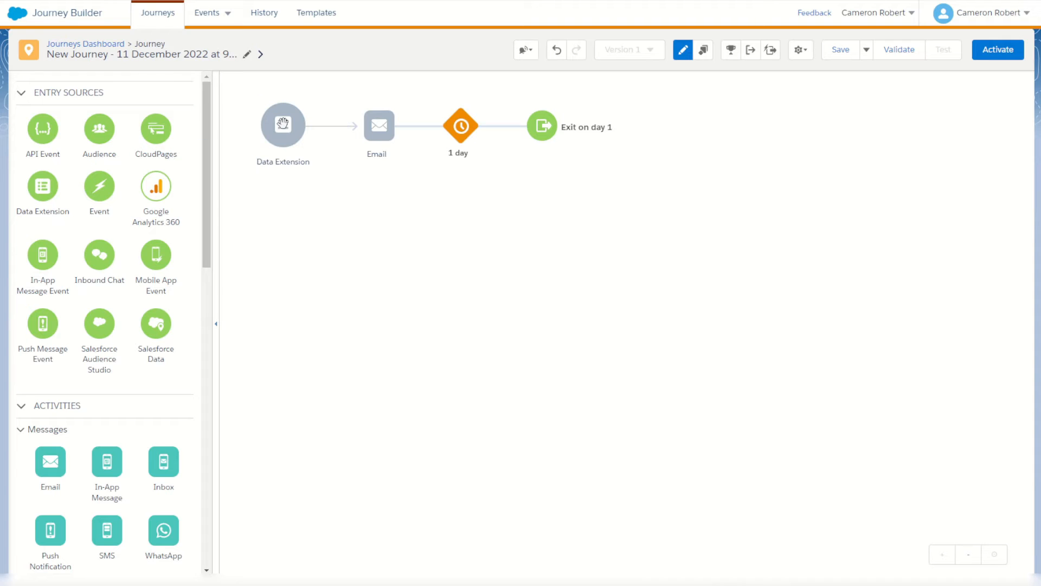
{"action": "left_click", "coordinate": [283, 129]}
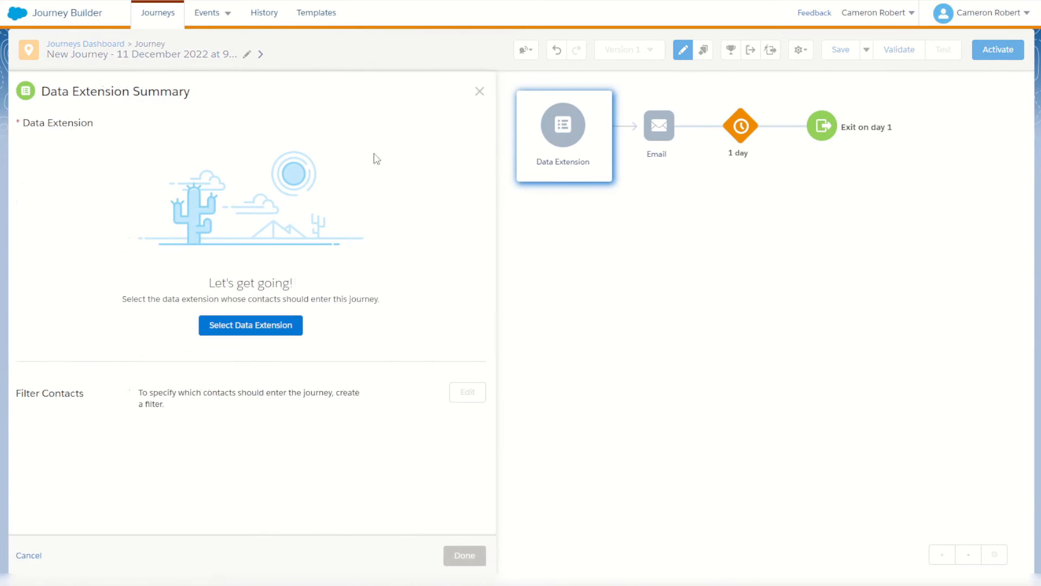
{"action": "left_click", "coordinate": [274, 328]}
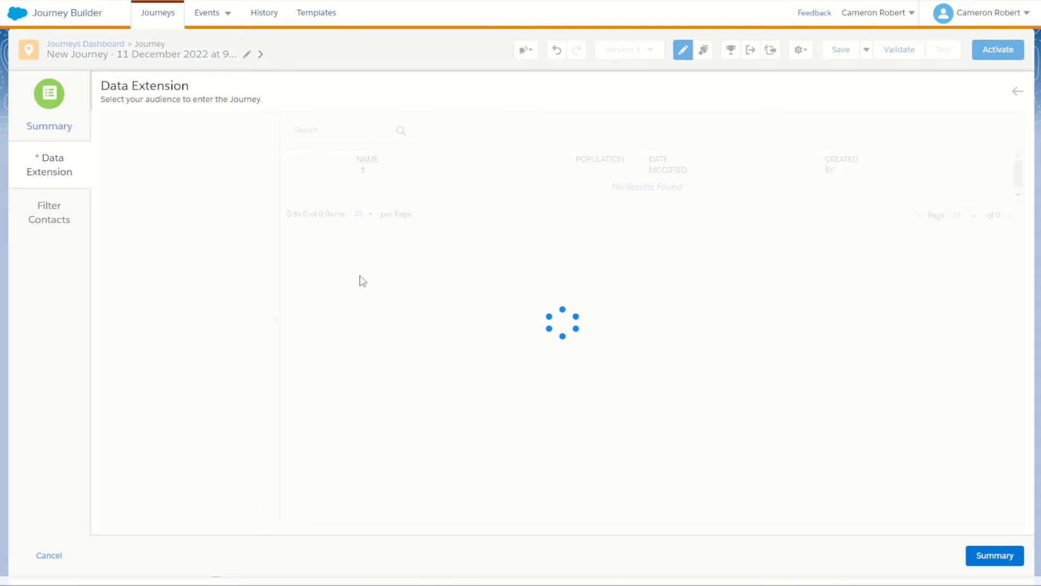
{"action": "left_click", "coordinate": [120, 130]}
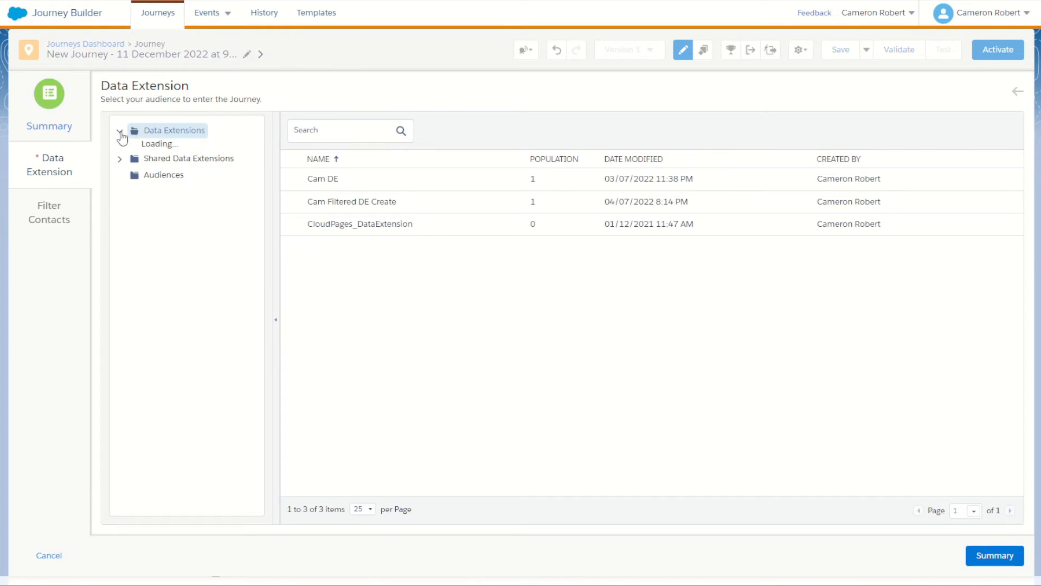
{"action": "left_click", "coordinate": [170, 149]}
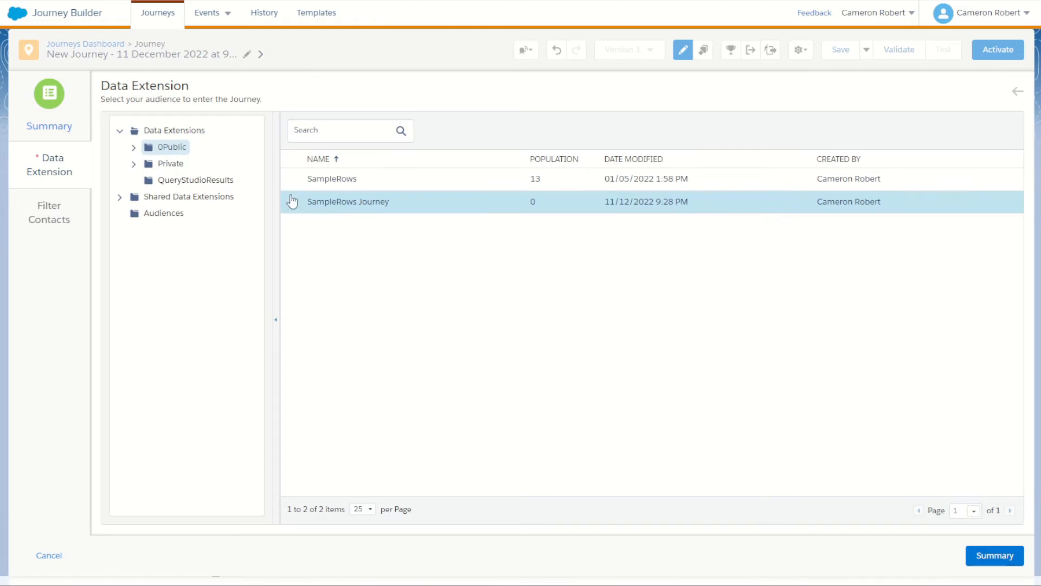
{"action": "left_click", "coordinate": [382, 202]}
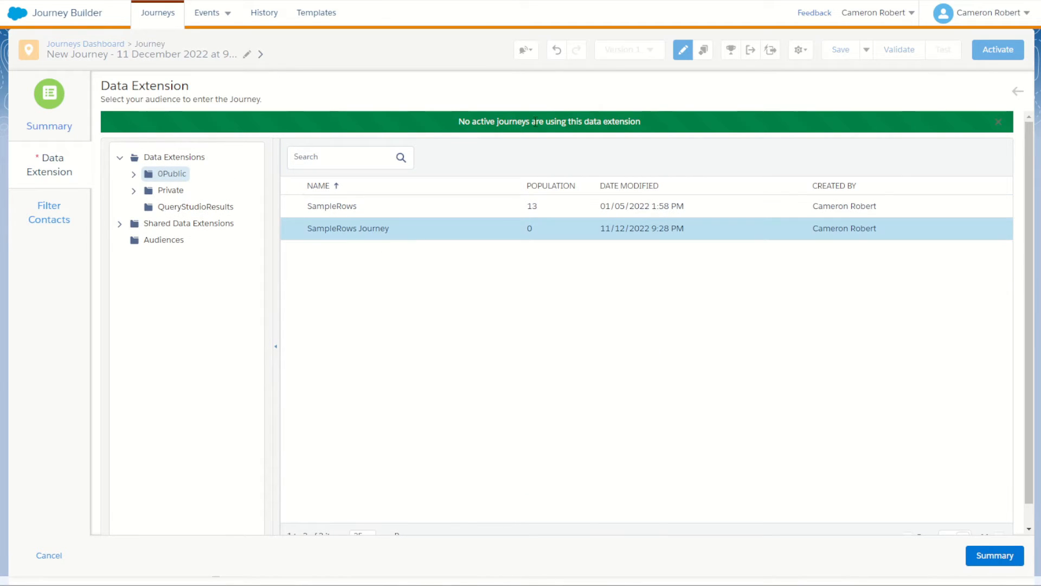
{"action": "left_click", "coordinate": [992, 556]}
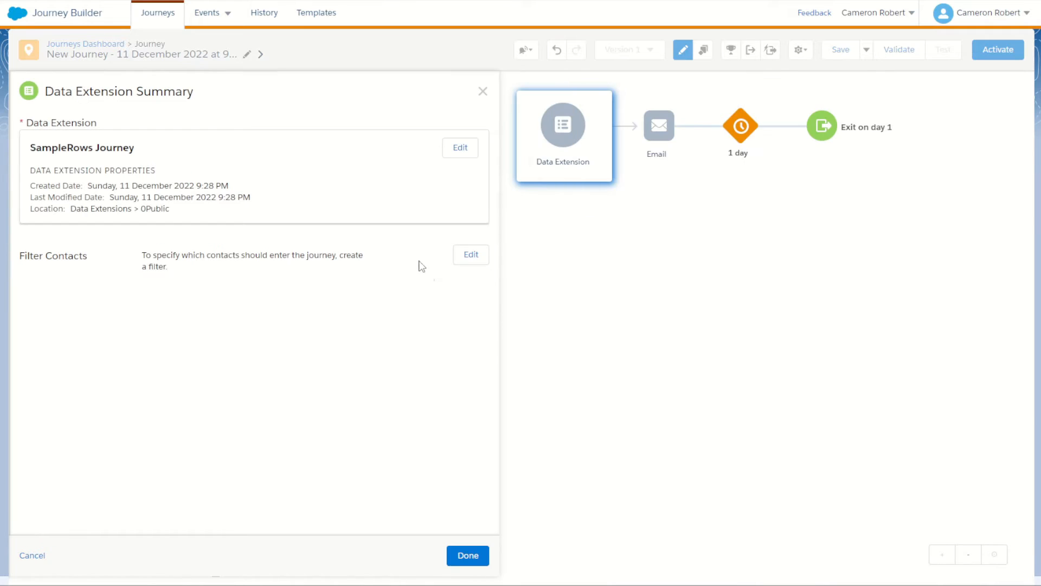
{"action": "left_click", "coordinate": [483, 554]}
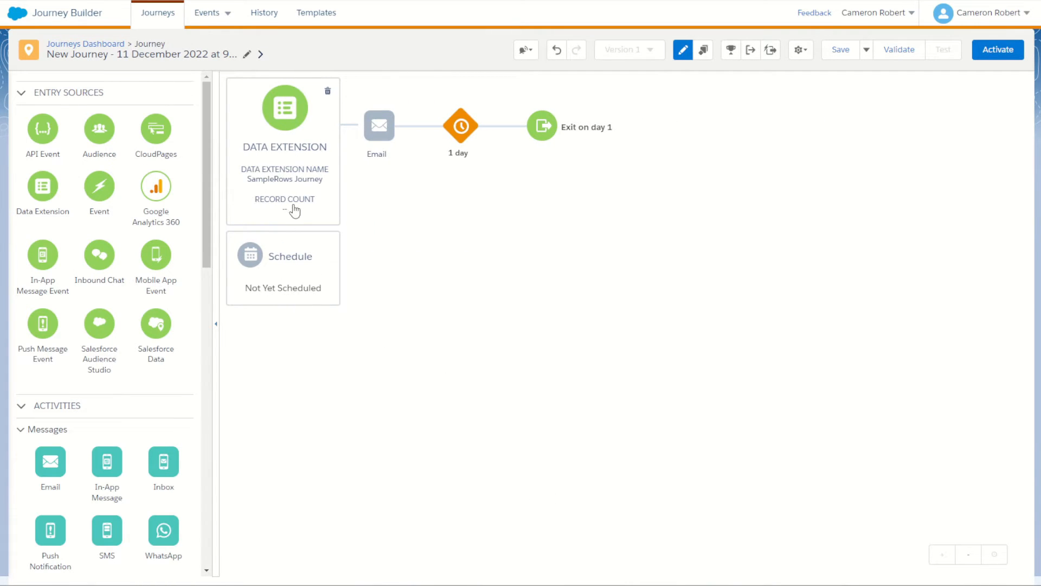
Step: Set the journey's schedule type to Automation and choose Sample Rows Journey Automation as its trigger
{"action": "left_click", "coordinate": [297, 271]}
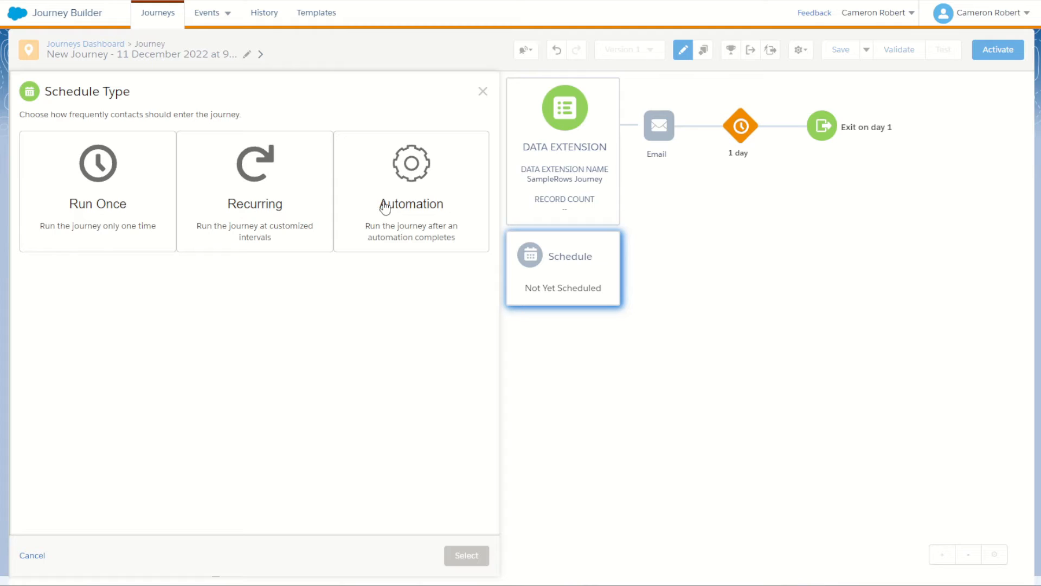
{"action": "left_click", "coordinate": [399, 207]}
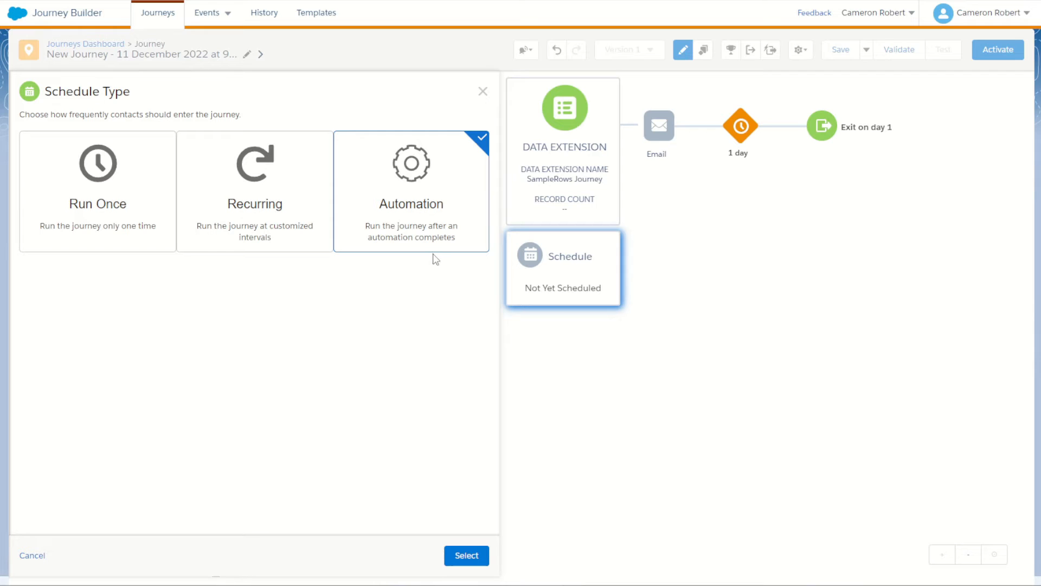
{"action": "left_click", "coordinate": [467, 557]}
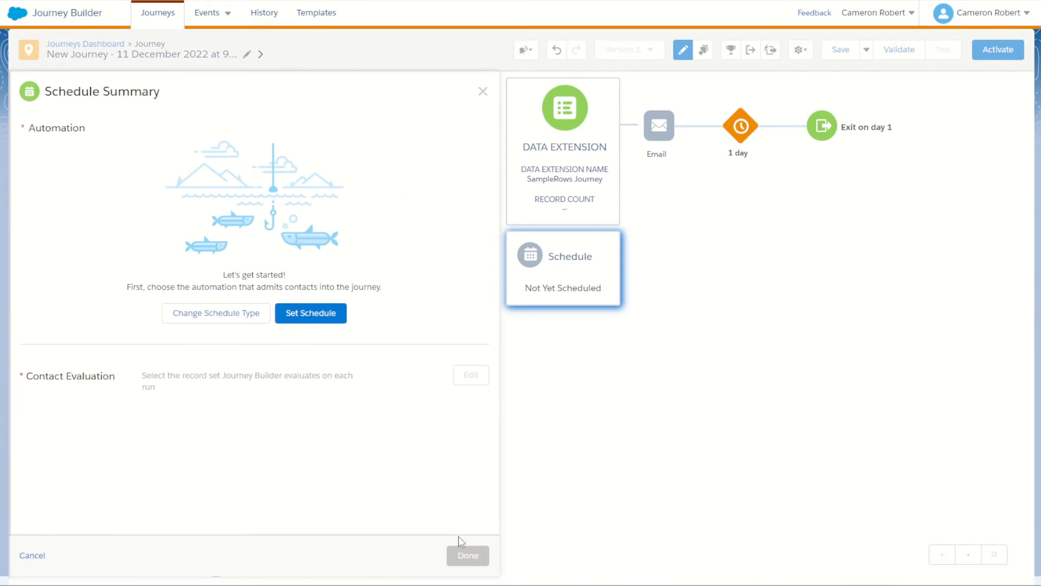
{"action": "left_click", "coordinate": [310, 315]}
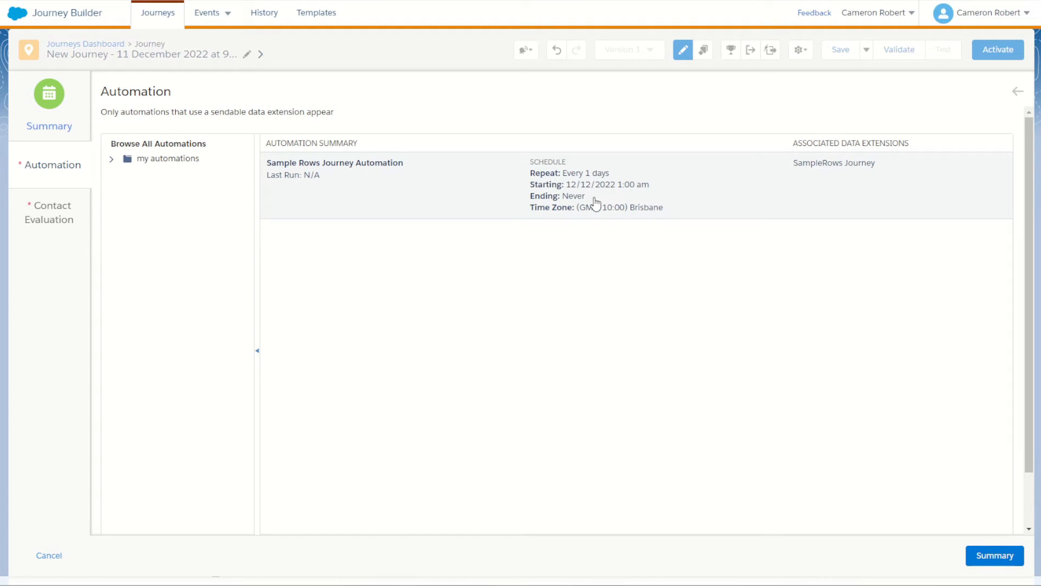
{"action": "left_click", "coordinate": [353, 190]}
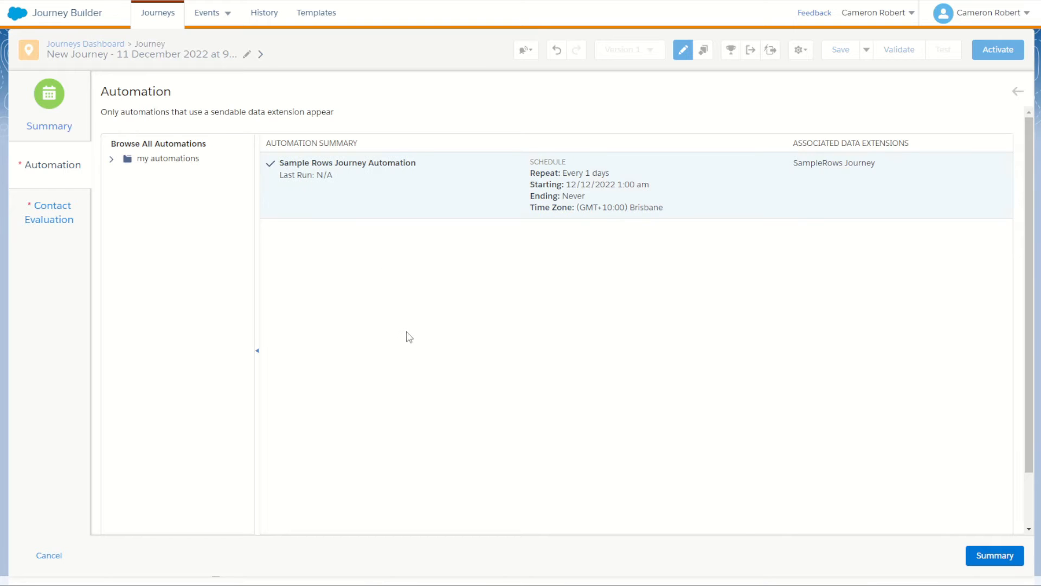
{"action": "left_click", "coordinate": [991, 556]}
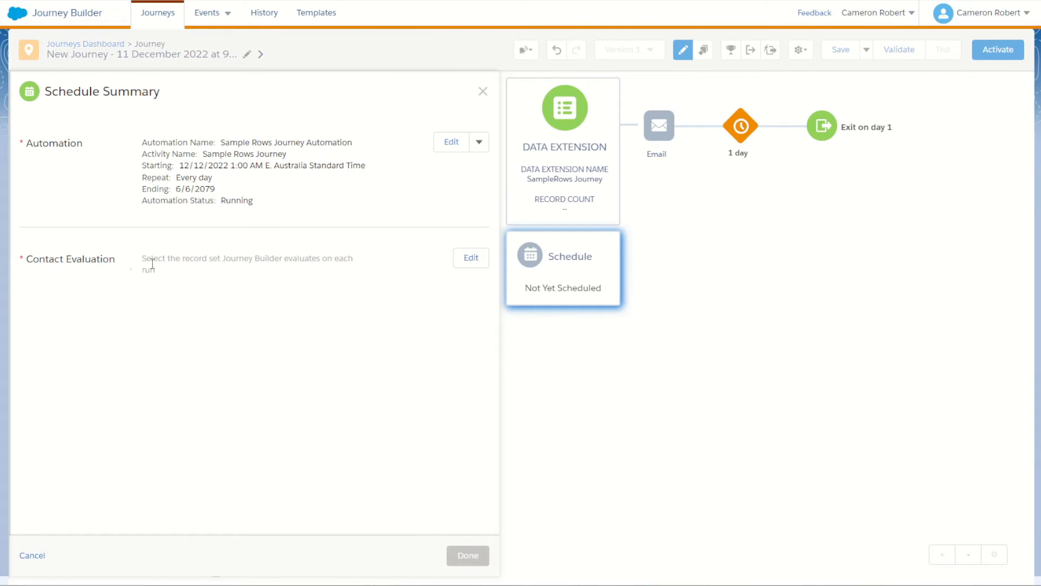
Step: Set contact evaluation to new records only, evaluating all records in the file on the first run, and finish the schedule
{"action": "left_click", "coordinate": [475, 265]}
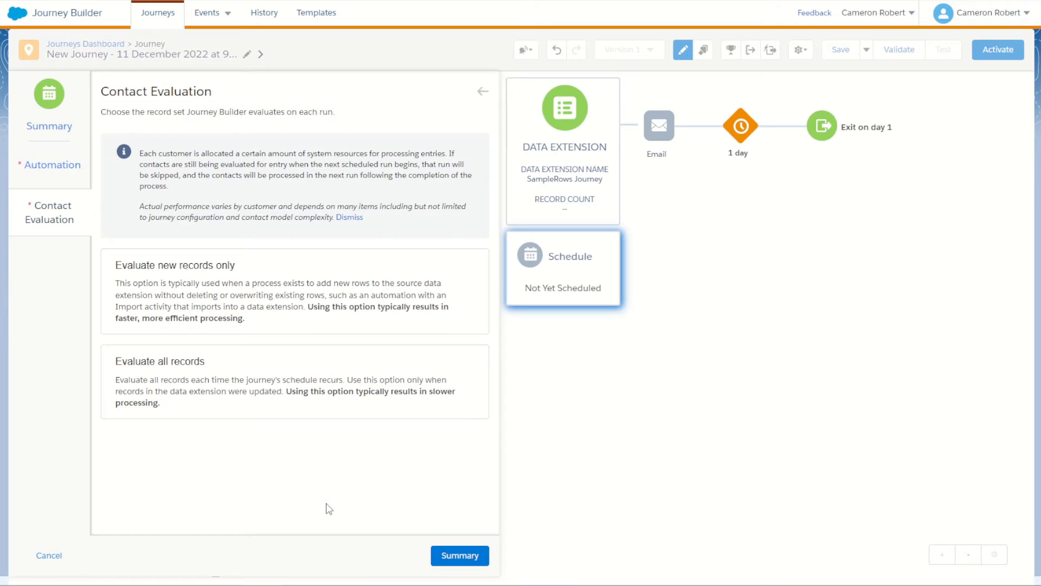
{"action": "left_click", "coordinate": [191, 280]}
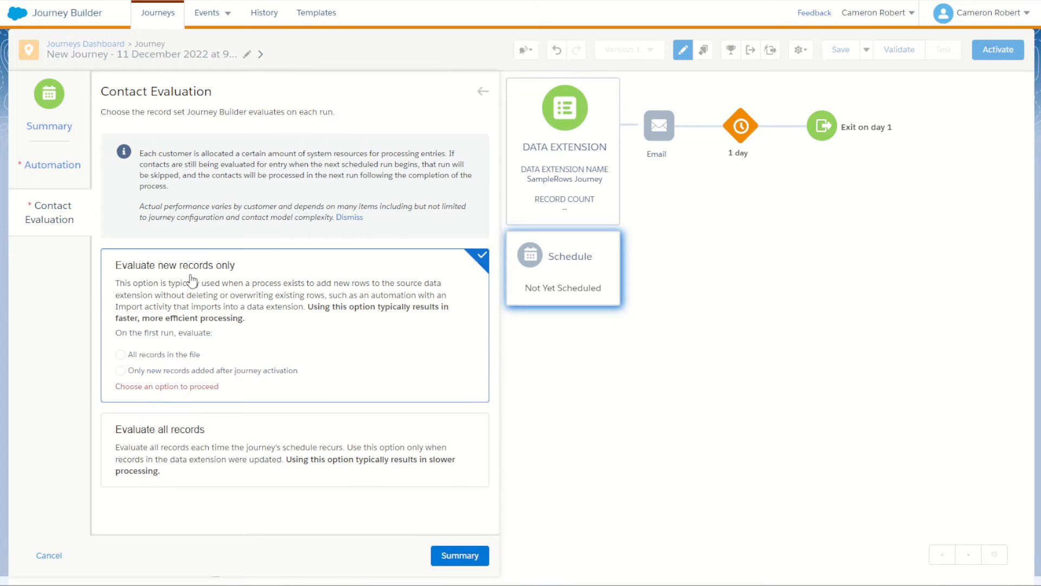
{"action": "left_click", "coordinate": [121, 355]}
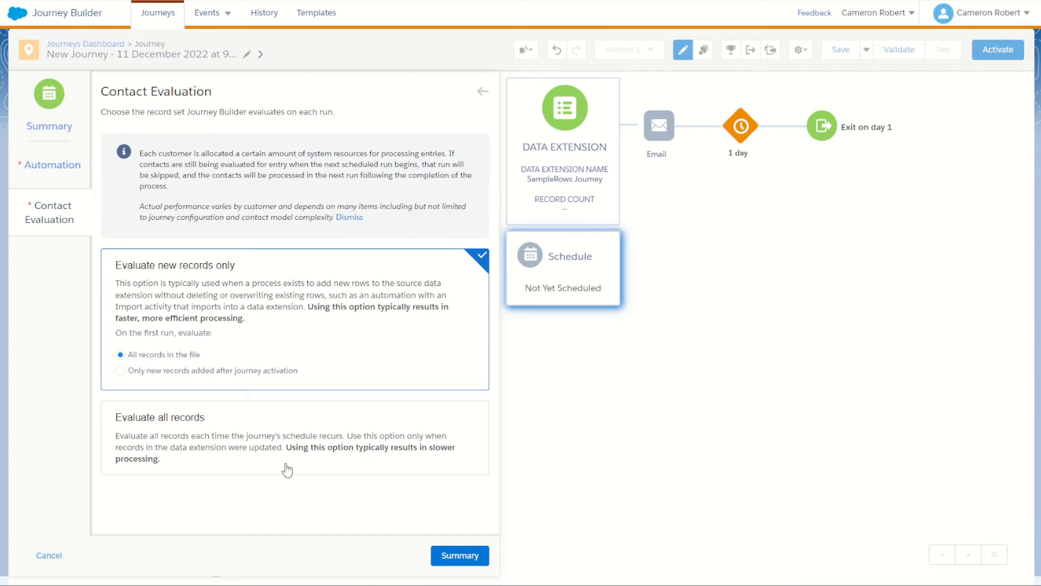
{"action": "left_click", "coordinate": [457, 559]}
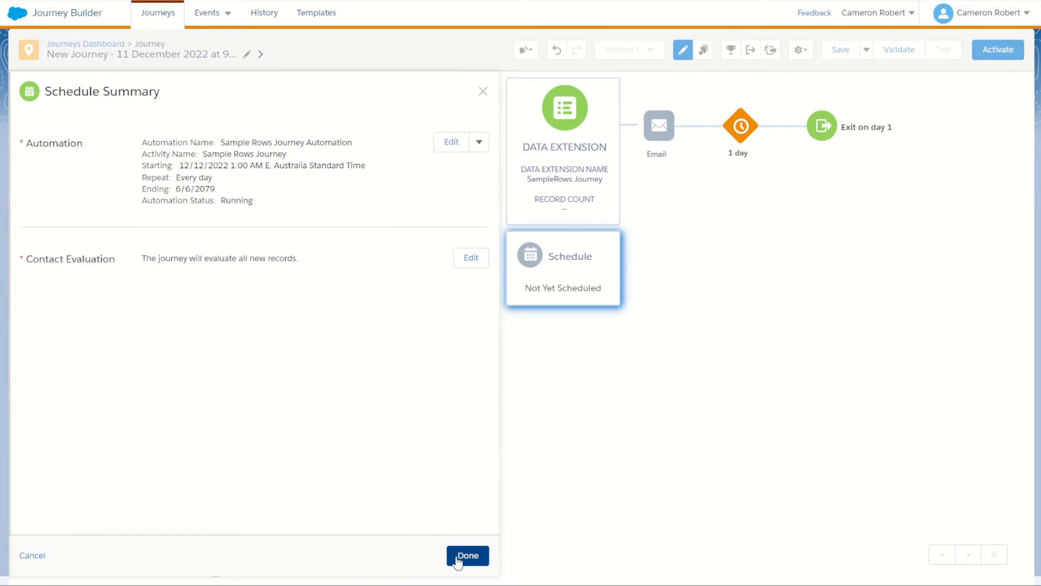
{"action": "left_click", "coordinate": [459, 557]}
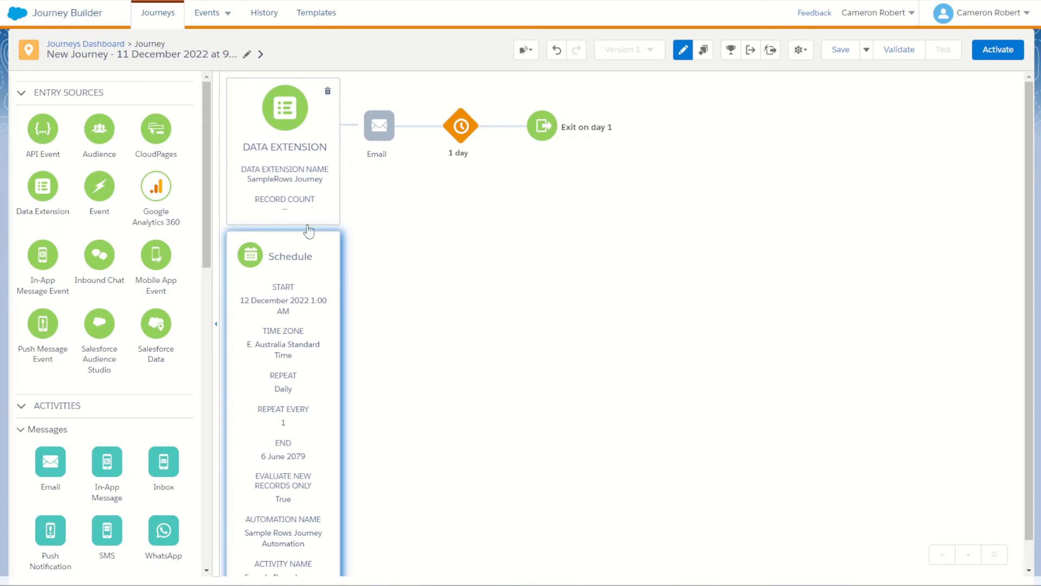
Step: Delete the Email activity from the journey
{"action": "left_click", "coordinate": [396, 110]}
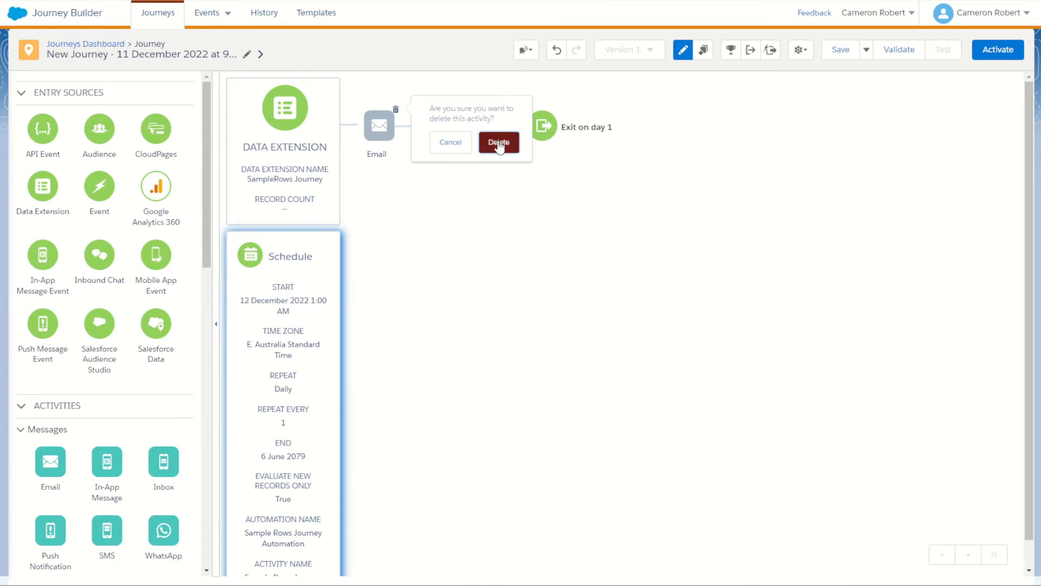
{"action": "left_click", "coordinate": [500, 141]}
{"action": "scroll", "coordinate": [151, 327], "scroll_direction": "down", "scroll_amount": 10}
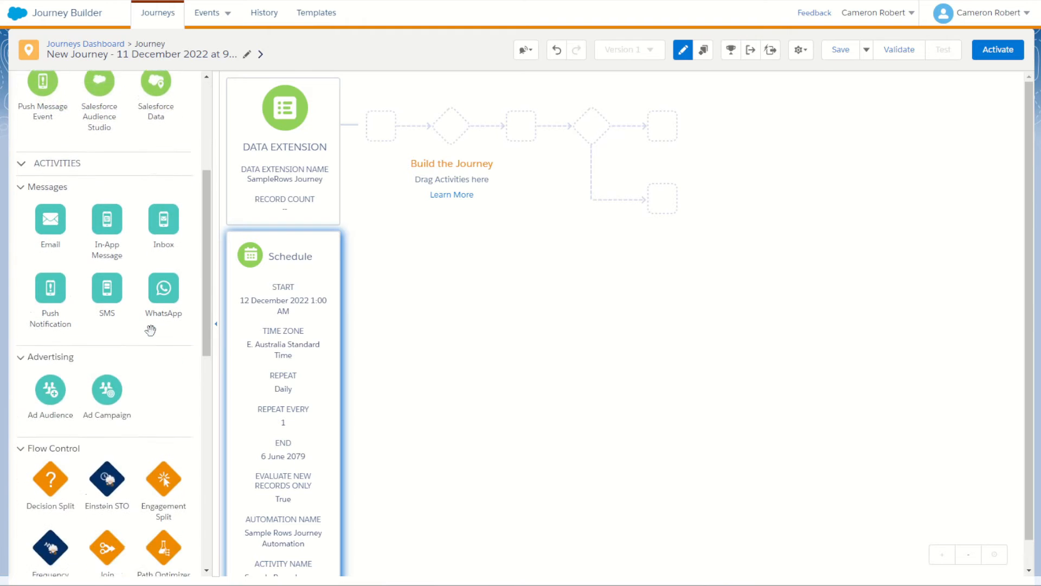
Step: Add an Update Contact activity to the journey and choose the SampleRows Journey data extension from the 0Public folder for it
{"action": "scroll", "coordinate": [149, 333], "scroll_direction": "down", "scroll_amount": 4}
{"action": "scroll", "coordinate": [144, 348], "scroll_direction": "up", "scroll_amount": 1}
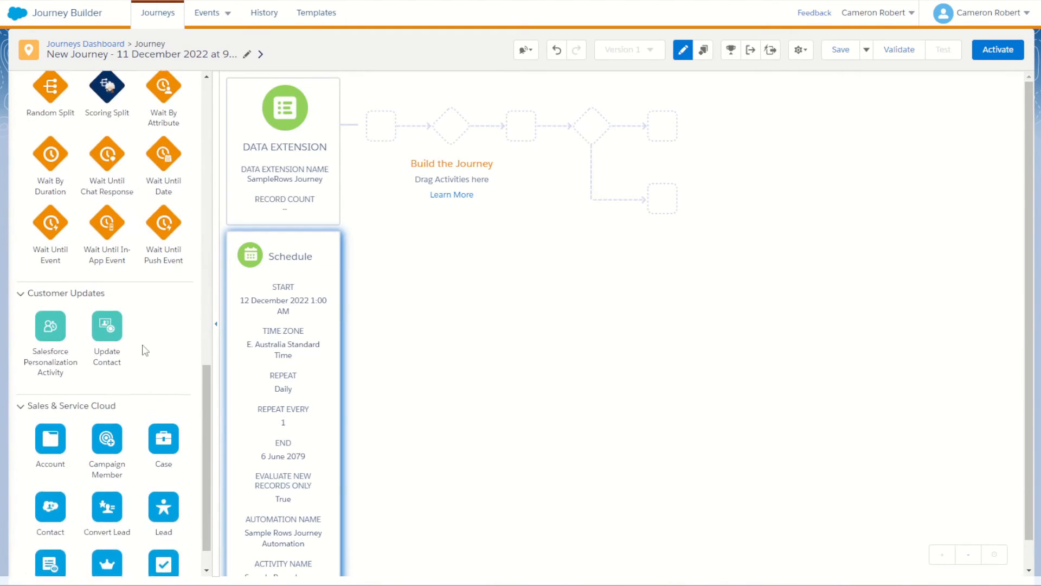
{"action": "left_click_drag", "start_coordinate": [106, 360], "coordinate": [355, 143]}
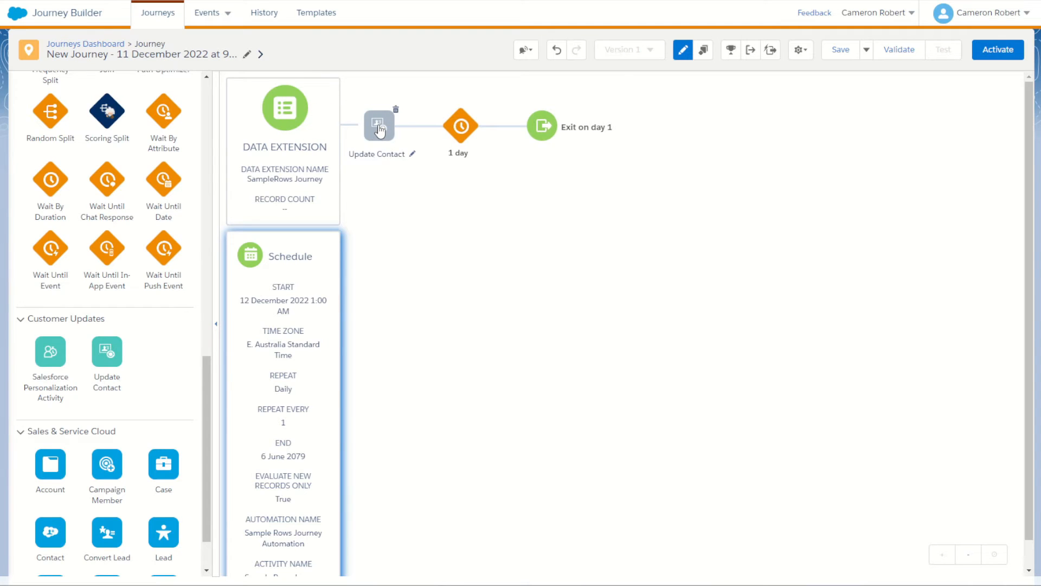
{"action": "left_click", "coordinate": [379, 130]}
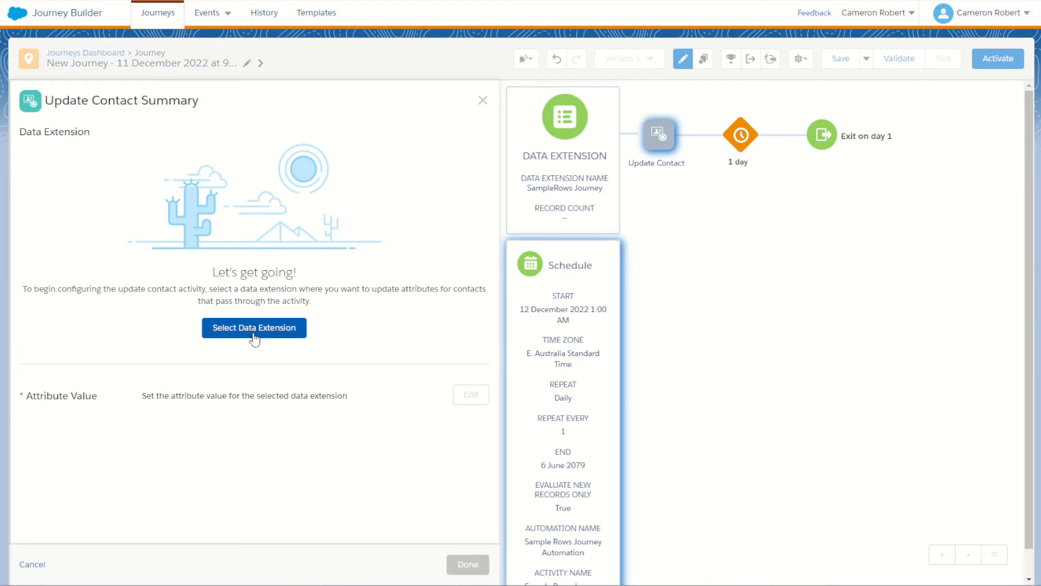
{"action": "left_click", "coordinate": [282, 332]}
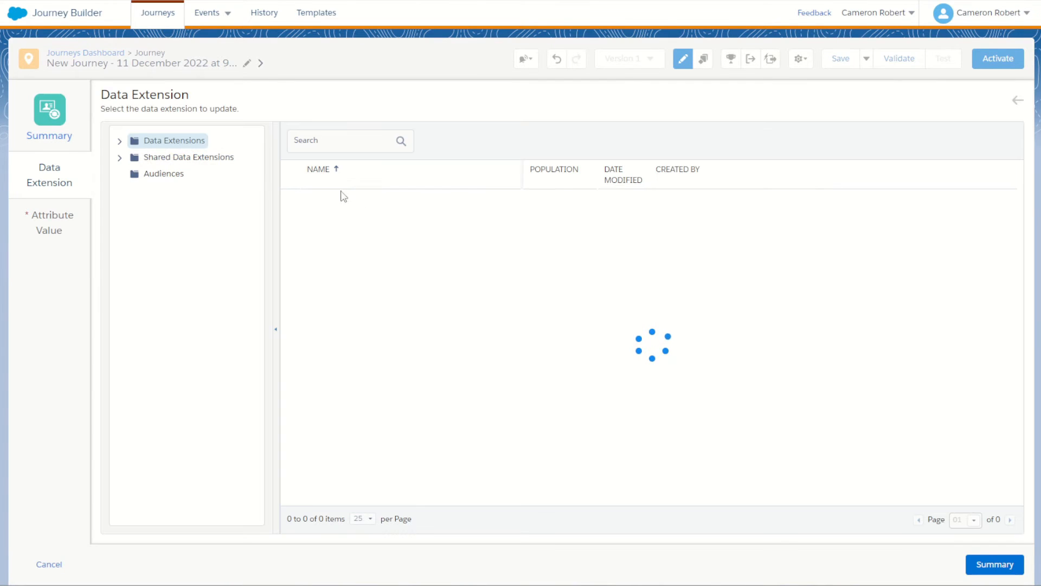
{"action": "left_click", "coordinate": [162, 158]}
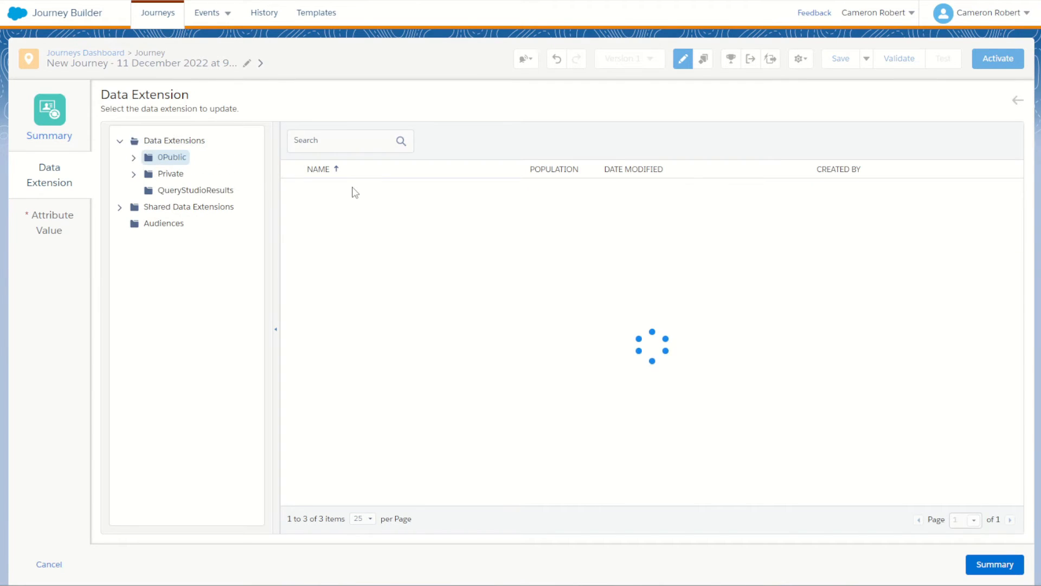
{"action": "left_click", "coordinate": [386, 216]}
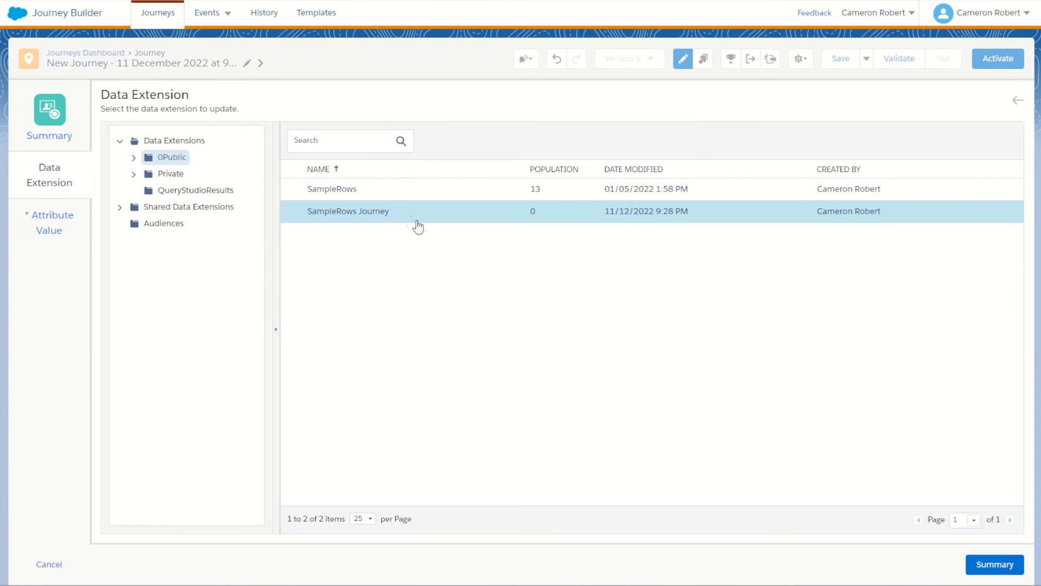
Step: Have the Update Contact activity set the Role attribute to Journey Done, and finish its configuration
{"action": "left_click", "coordinate": [47, 224]}
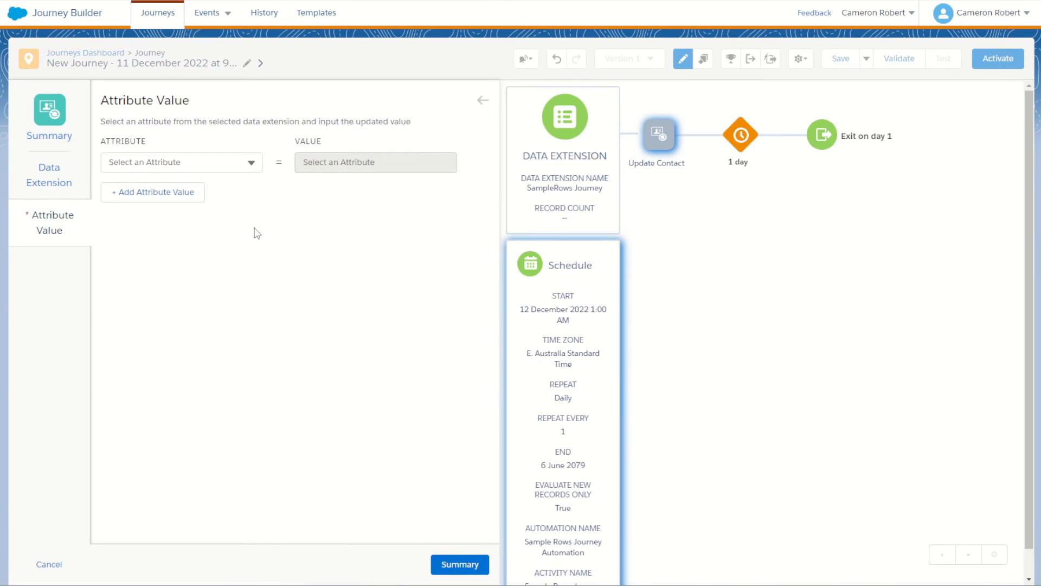
{"action": "left_click", "coordinate": [250, 162]}
{"action": "scroll", "coordinate": [206, 227], "scroll_direction": "down", "scroll_amount": 1}
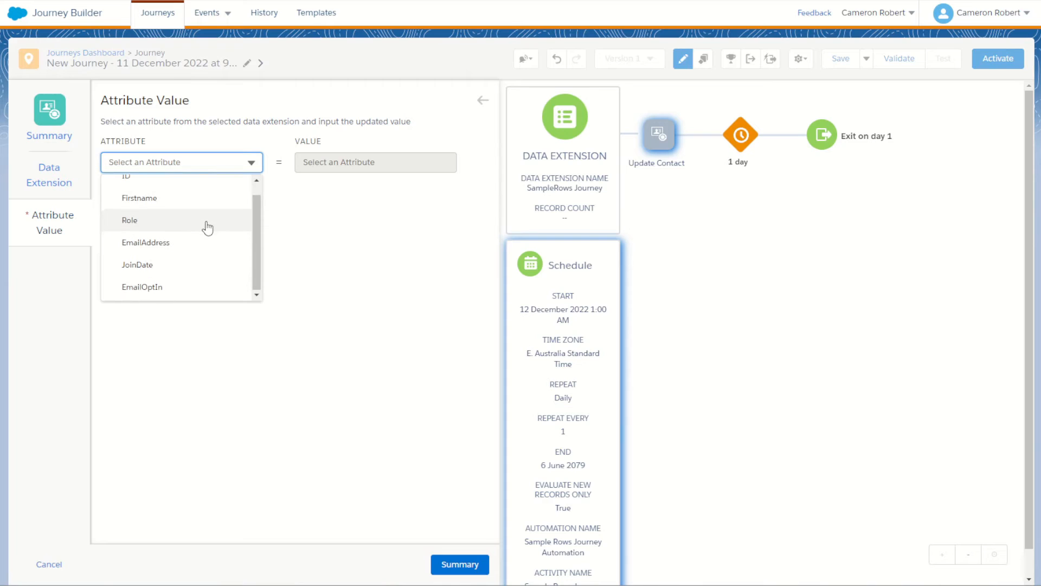
{"action": "scroll", "coordinate": [146, 236], "scroll_direction": "up", "scroll_amount": 1}
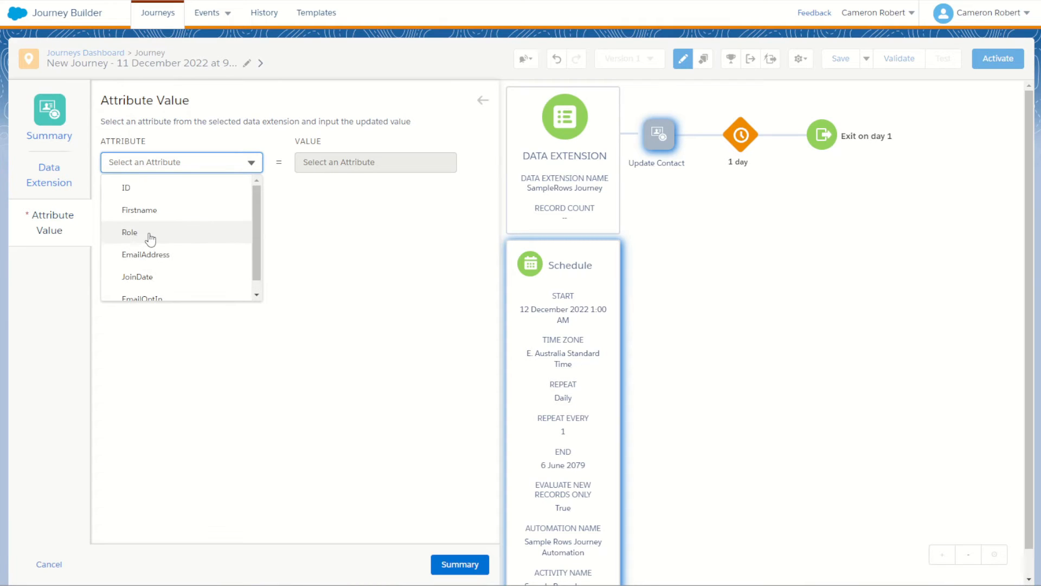
{"action": "left_click", "coordinate": [150, 237]}
{"action": "left_click", "coordinate": [343, 163]}
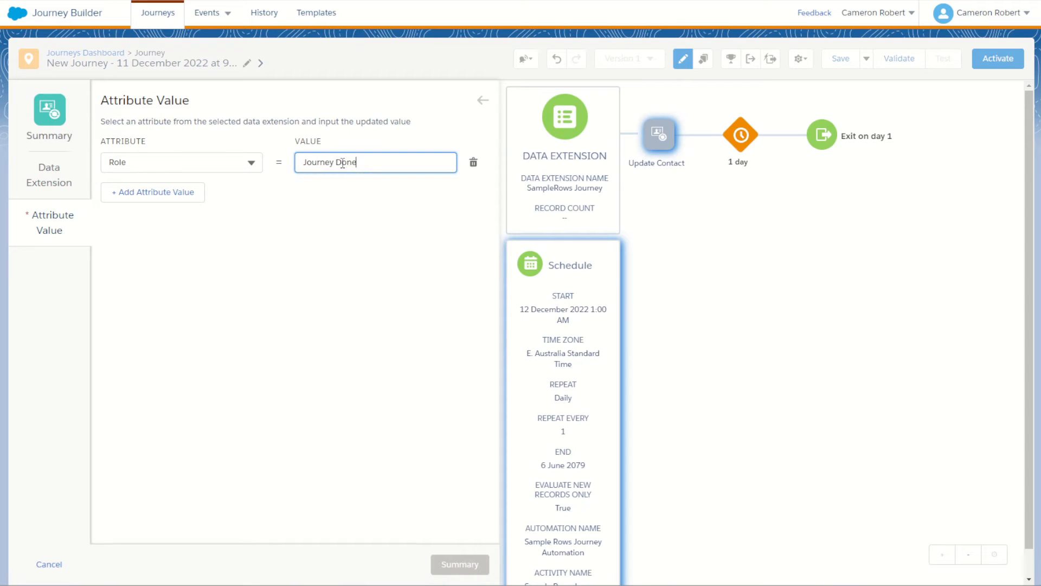
{"action": "left_click", "coordinate": [360, 268]}
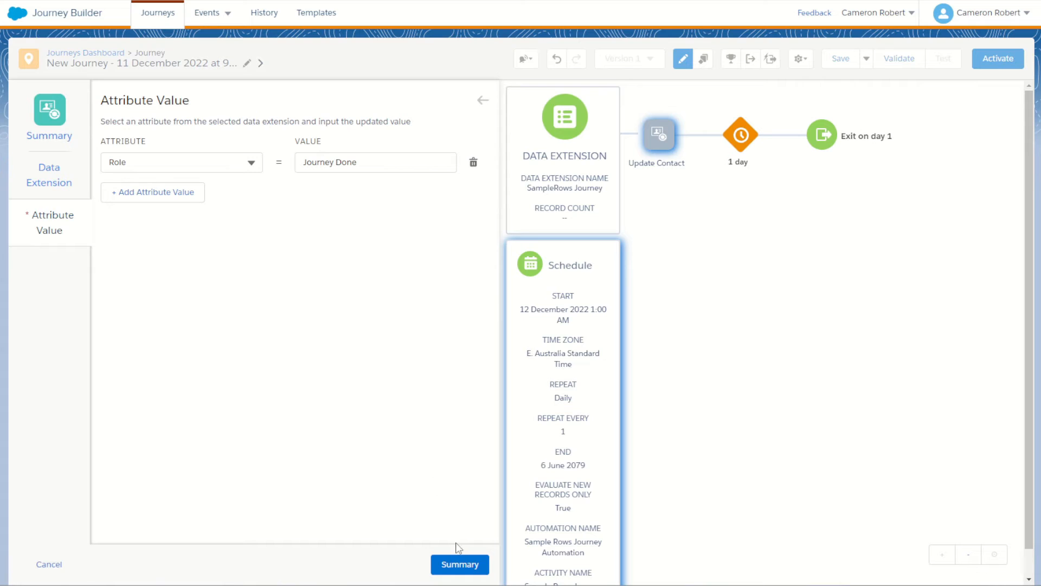
{"action": "left_click", "coordinate": [459, 564]}
{"action": "left_click", "coordinate": [465, 565]}
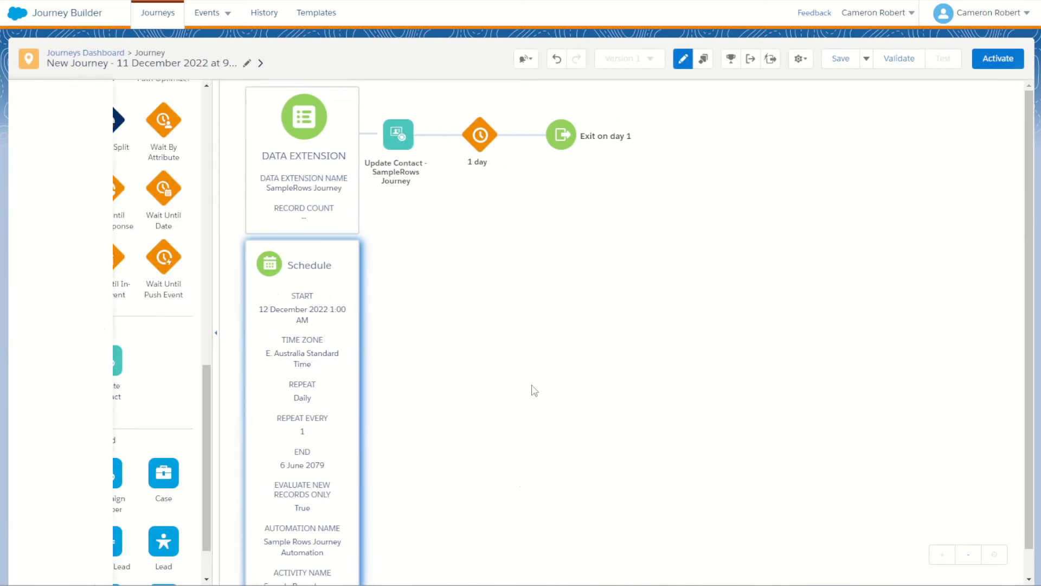
Step: Set the wait activity after Update Contact to a duration of 1 minute
{"action": "left_click", "coordinate": [462, 135]}
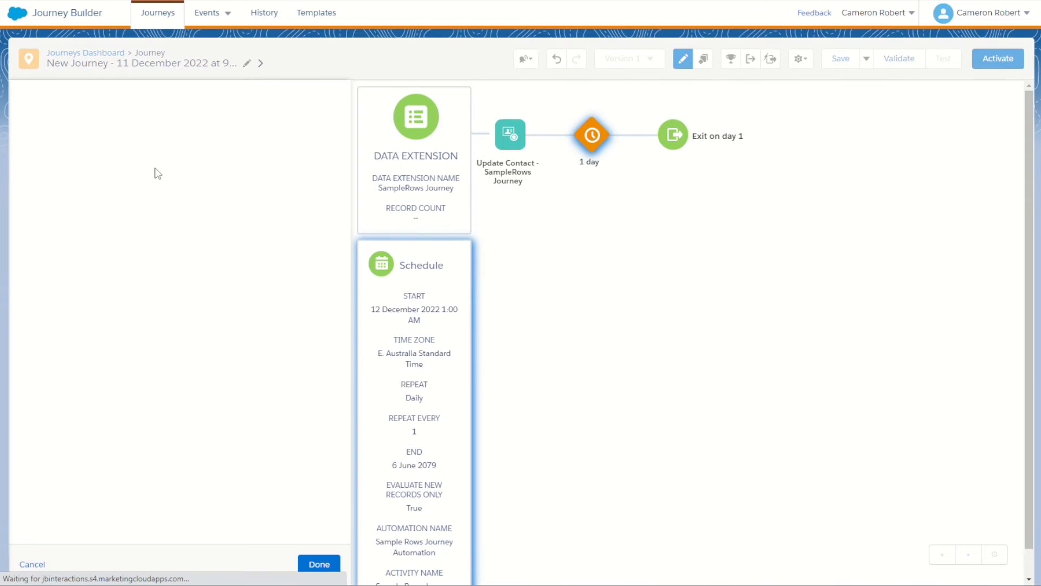
{"action": "left_click", "coordinate": [126, 162]}
{"action": "left_click", "coordinate": [120, 190]}
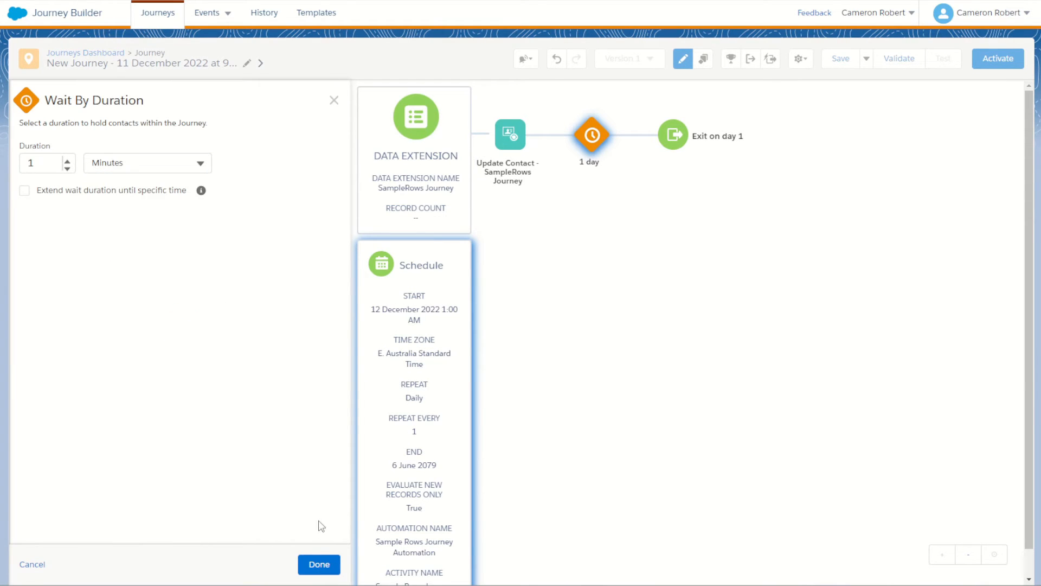
{"action": "left_click", "coordinate": [319, 564]}
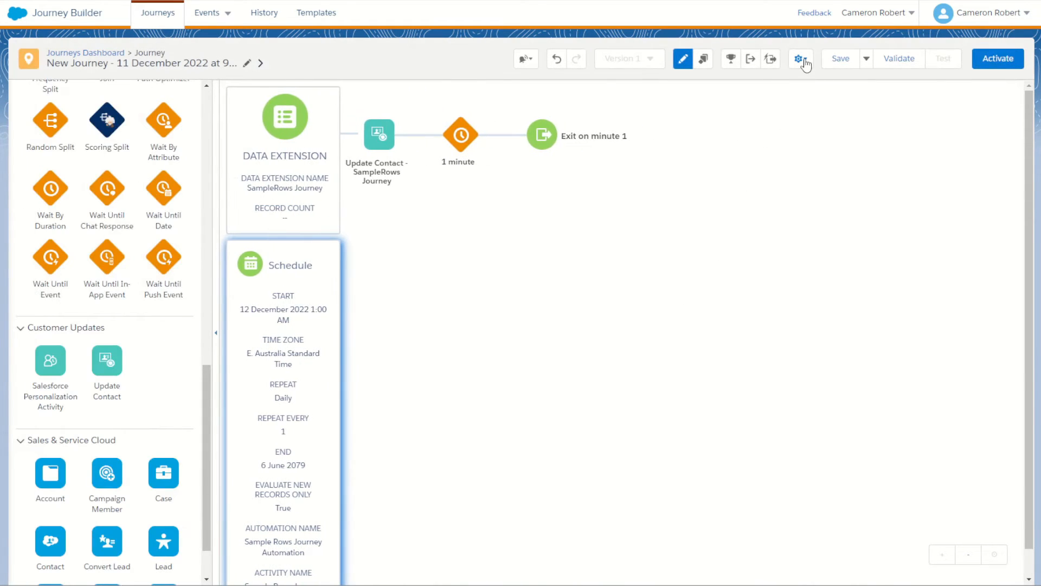
Step: Check the journey settings for the contact re-entry mode and the default email address attribute
{"action": "left_click", "coordinate": [801, 58]}
{"action": "left_click", "coordinate": [779, 86]}
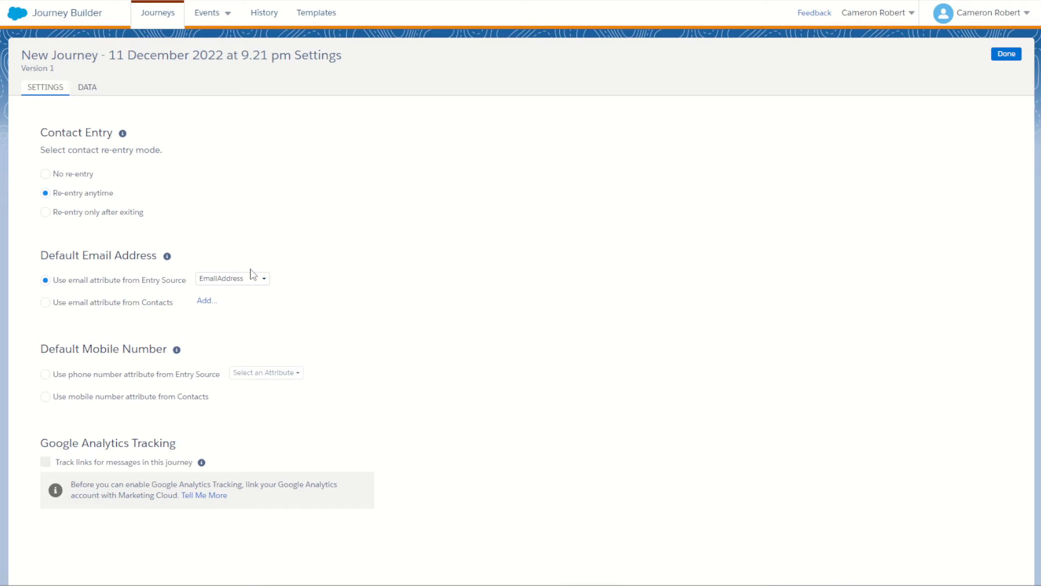
{"action": "left_click", "coordinate": [1006, 54]}
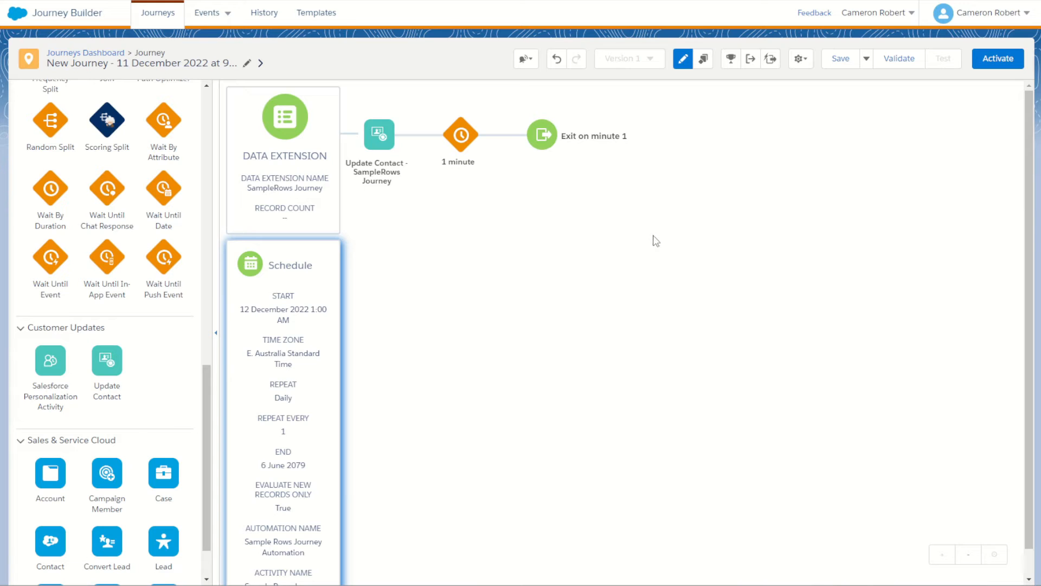
Step: Save the journey and validate it for errors
{"action": "left_click", "coordinate": [839, 60]}
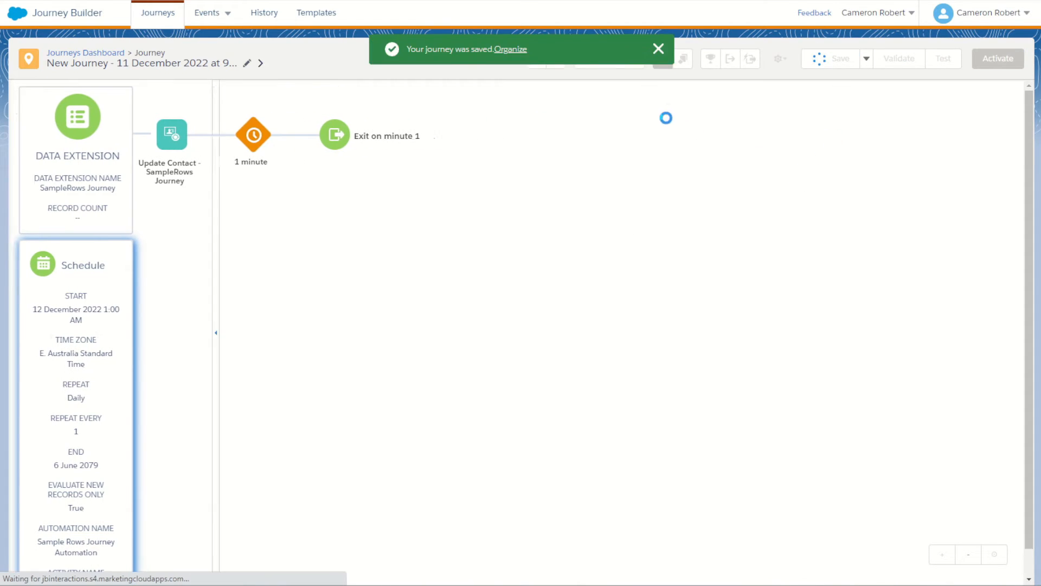
{"action": "left_click", "coordinate": [895, 58]}
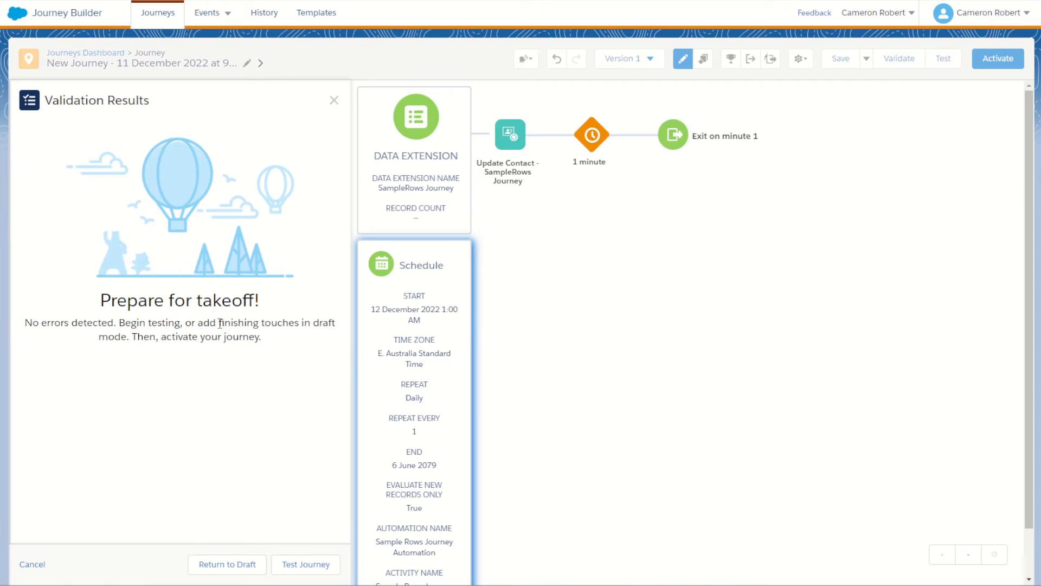
{"action": "left_click", "coordinate": [334, 100]}
Step: Activate the journey and return to its canvas
{"action": "left_click", "coordinate": [998, 60]}
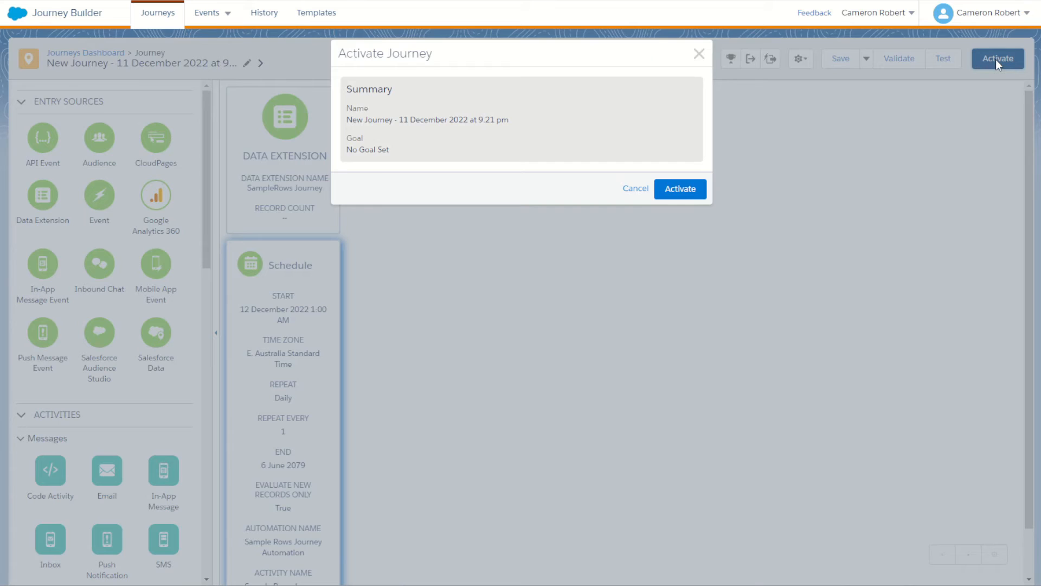
{"action": "left_click", "coordinate": [677, 189]}
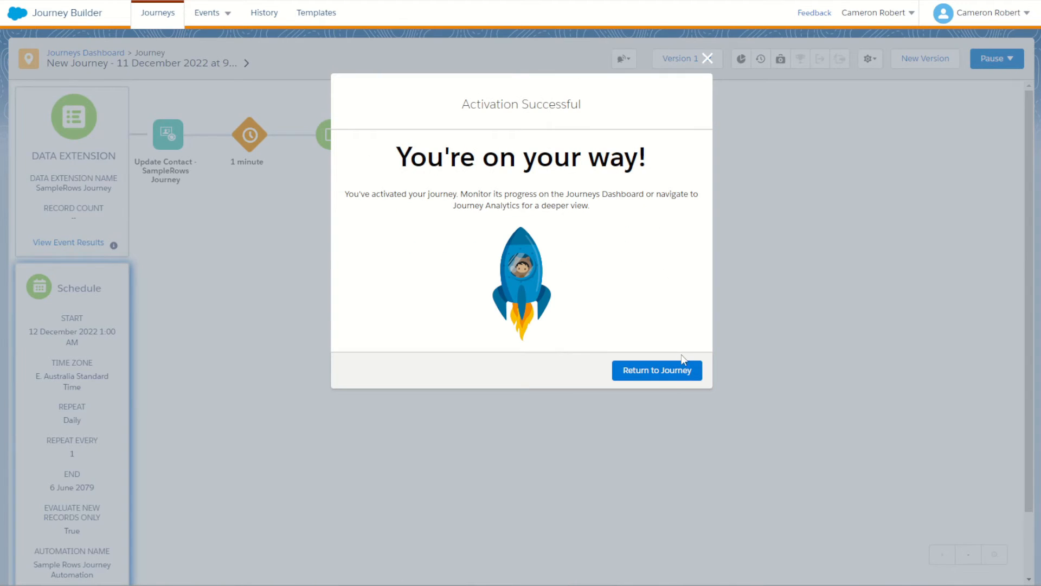
{"action": "left_click", "coordinate": [674, 372]}
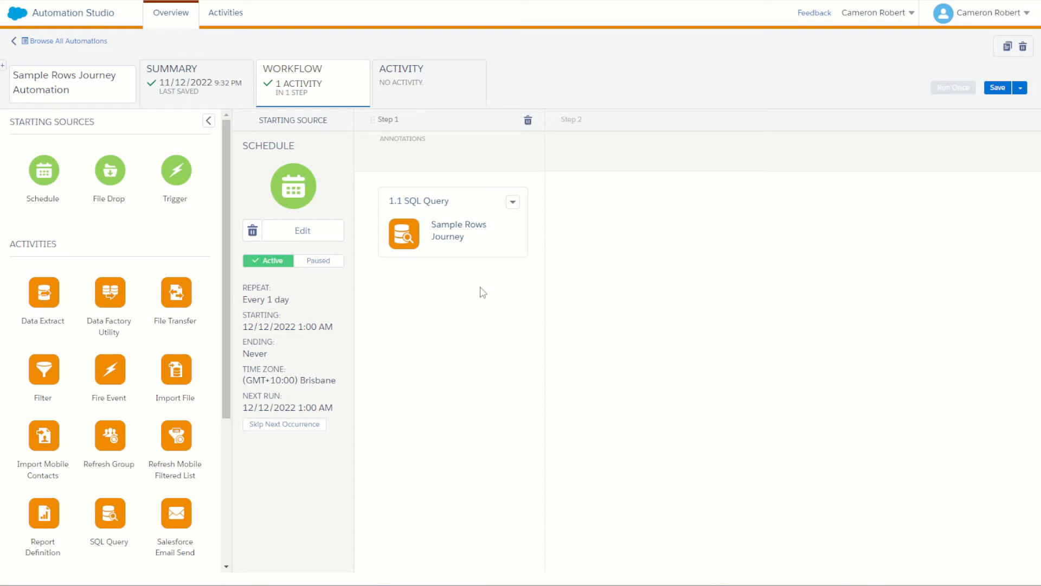
Step: In Automation Studio, reopen Sample Rows Journey Automation from the list of all automations and display its workflow
{"action": "left_click", "coordinate": [88, 42]}
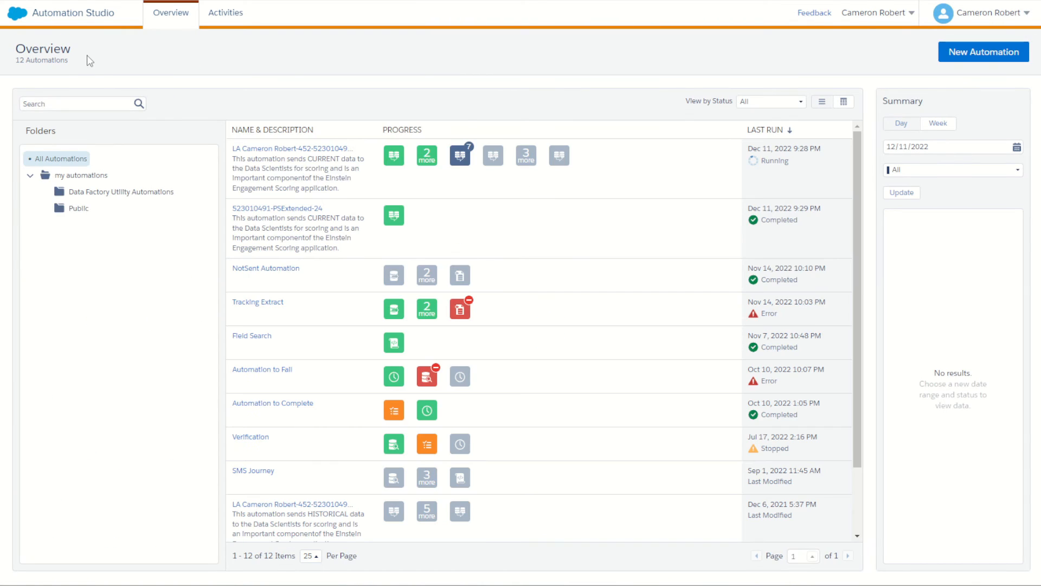
{"action": "left_click", "coordinate": [80, 211]}
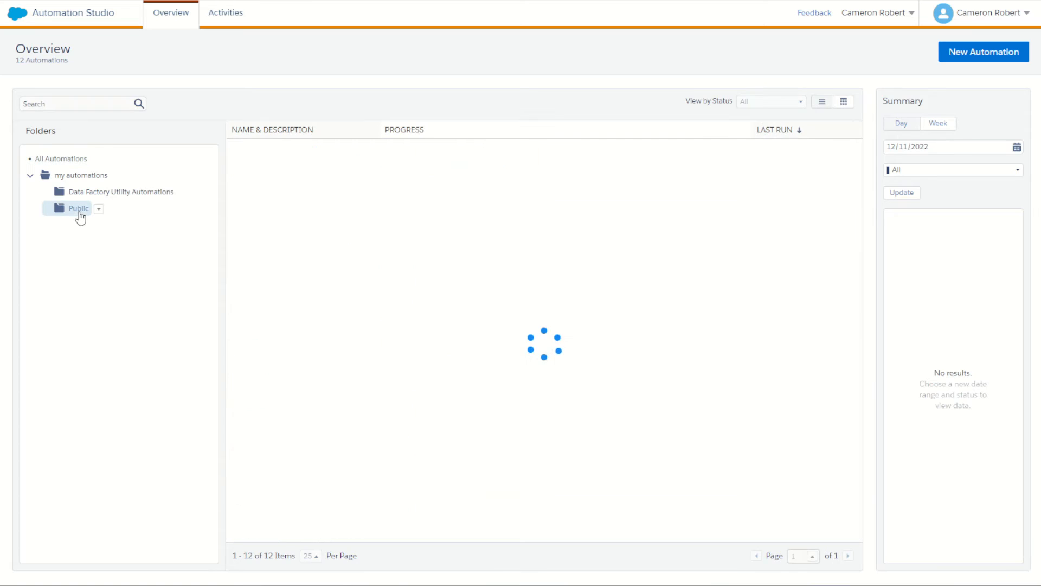
{"action": "left_click", "coordinate": [79, 176]}
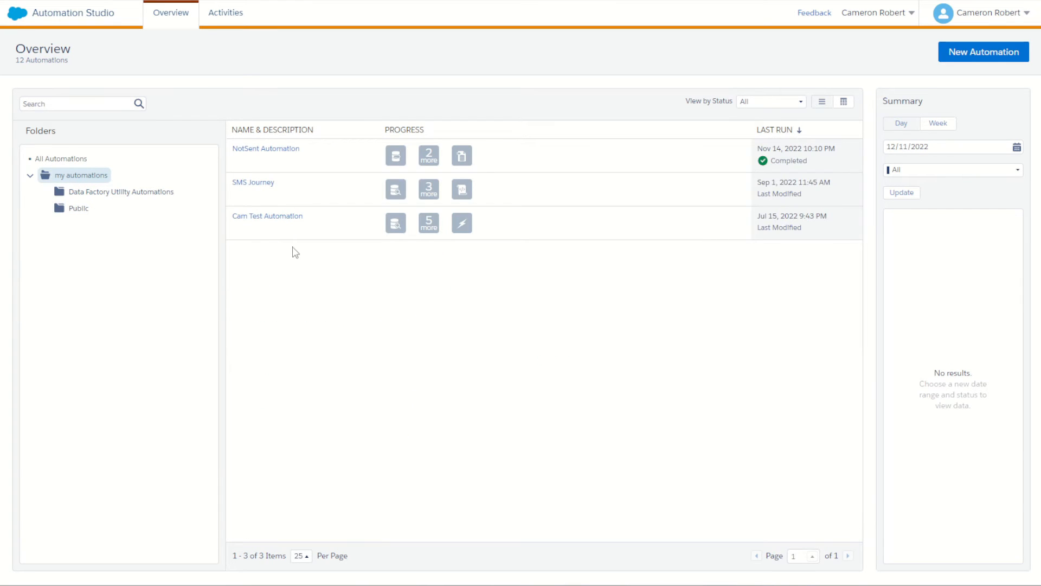
{"action": "left_click", "coordinate": [61, 160]}
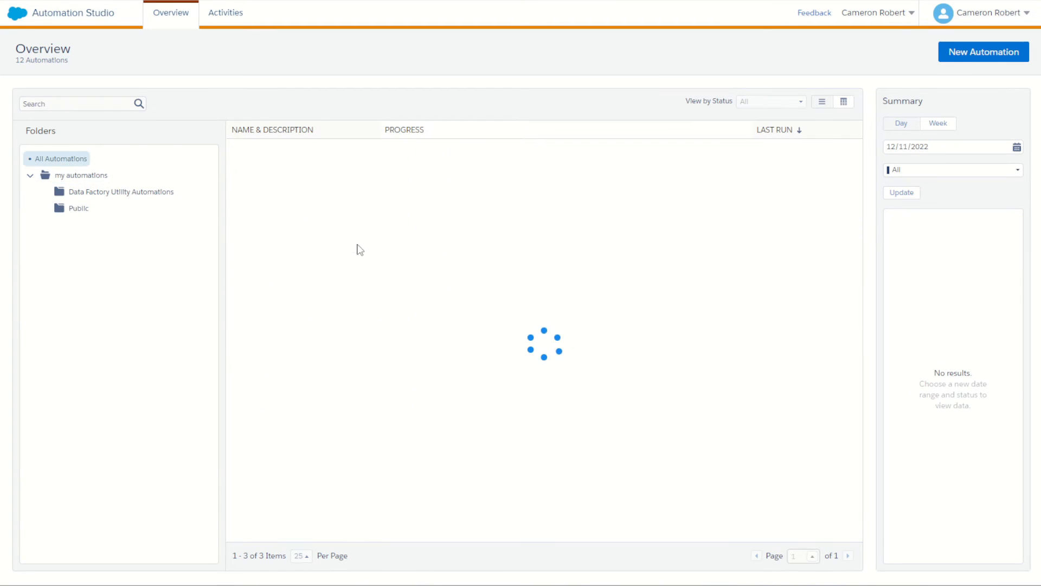
{"action": "scroll", "coordinate": [360, 250], "scroll_direction": "down", "scroll_amount": 3}
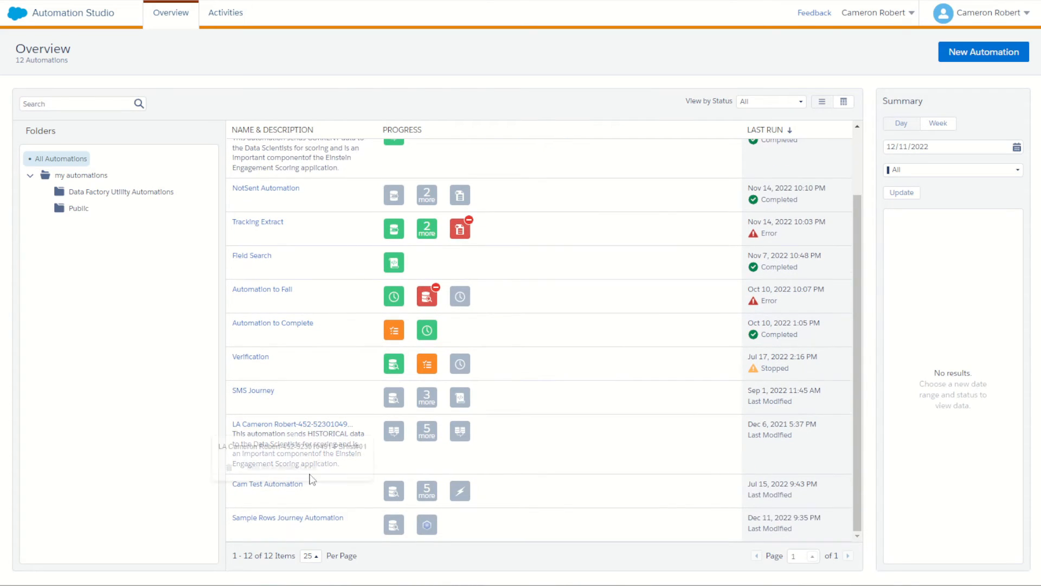
{"action": "mouse_move", "coordinate": [243, 525]}
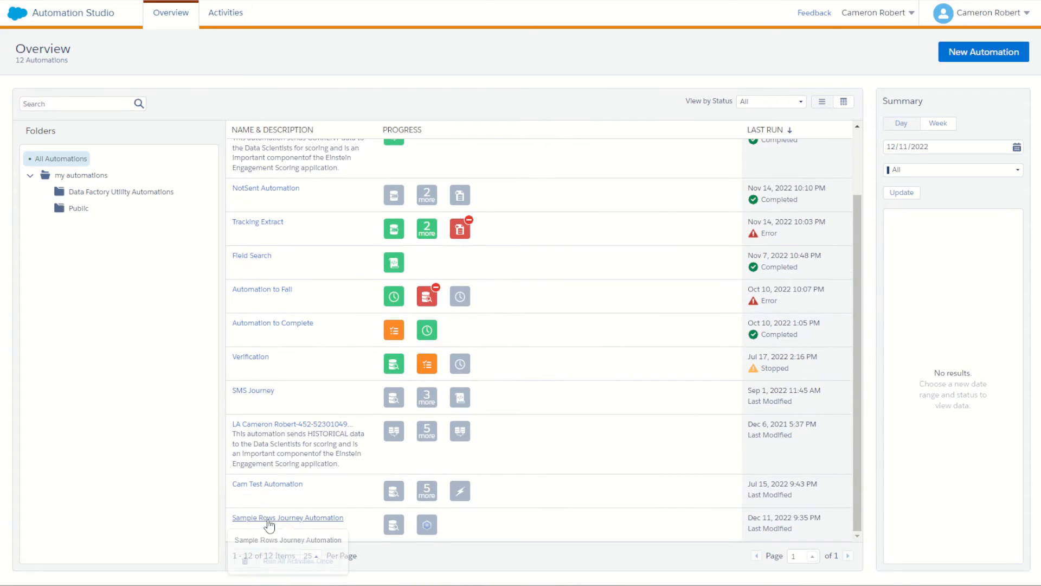
{"action": "left_click", "coordinate": [323, 519]}
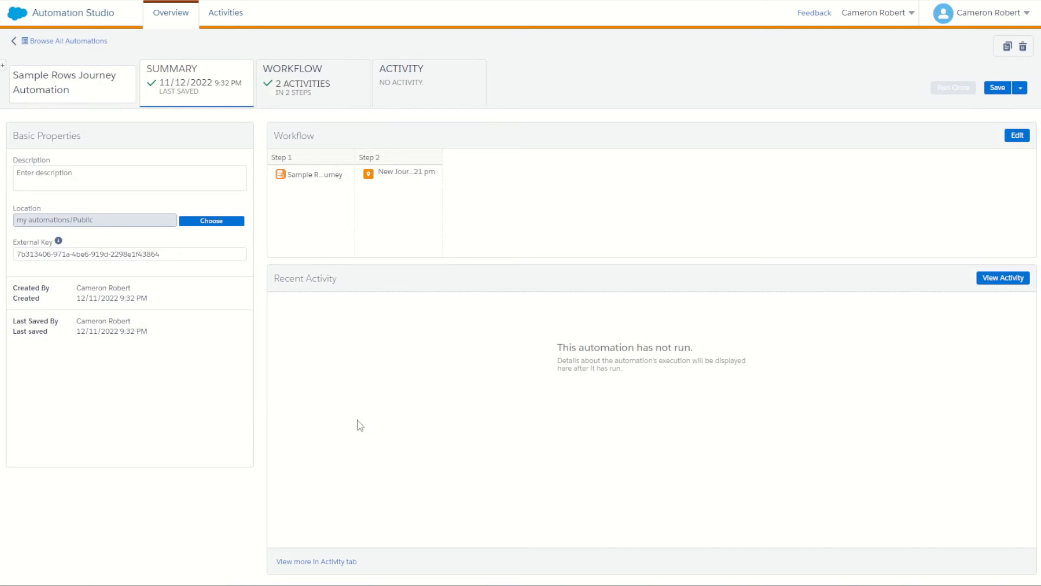
{"action": "left_click", "coordinate": [282, 87]}
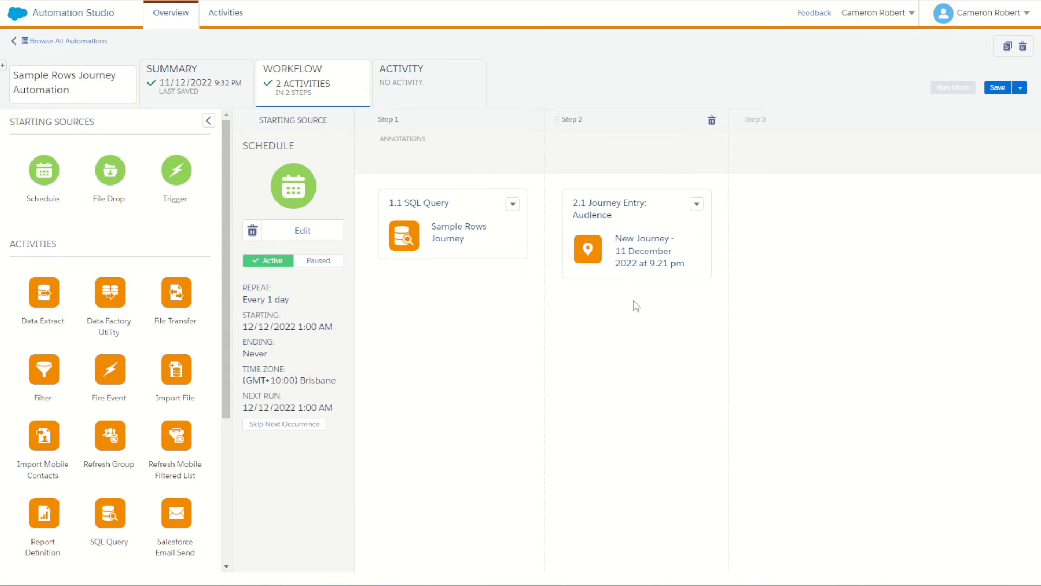
Step: Pause the automation's daily schedule and save the automation
{"action": "left_click", "coordinate": [331, 263]}
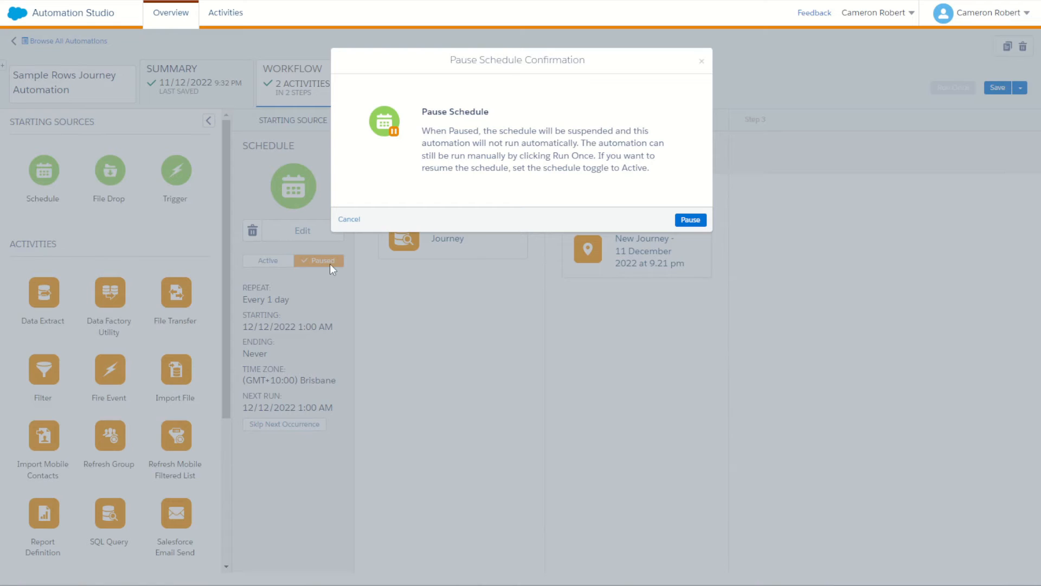
{"action": "left_click", "coordinate": [699, 220]}
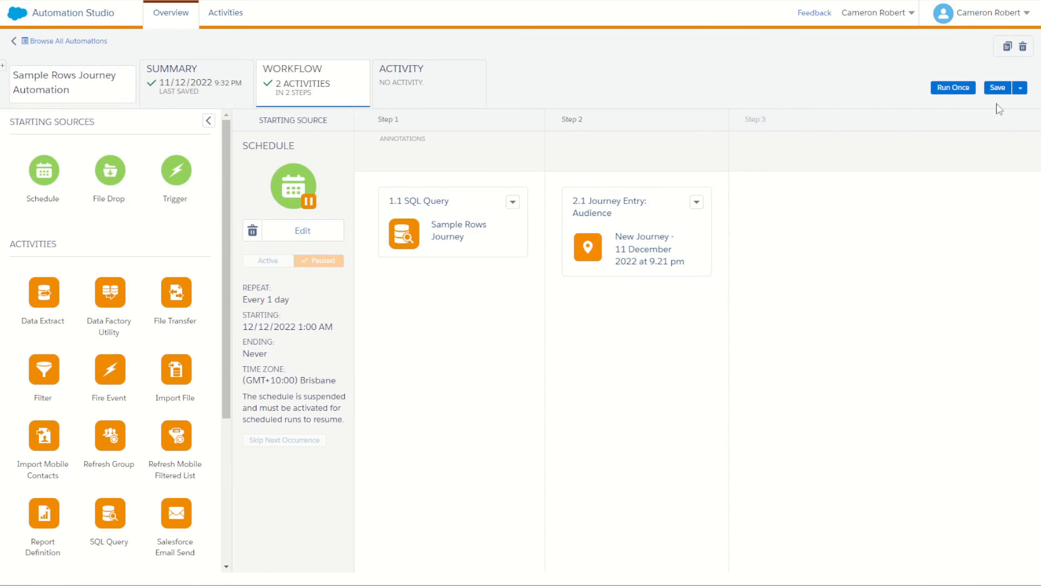
{"action": "left_click", "coordinate": [999, 89]}
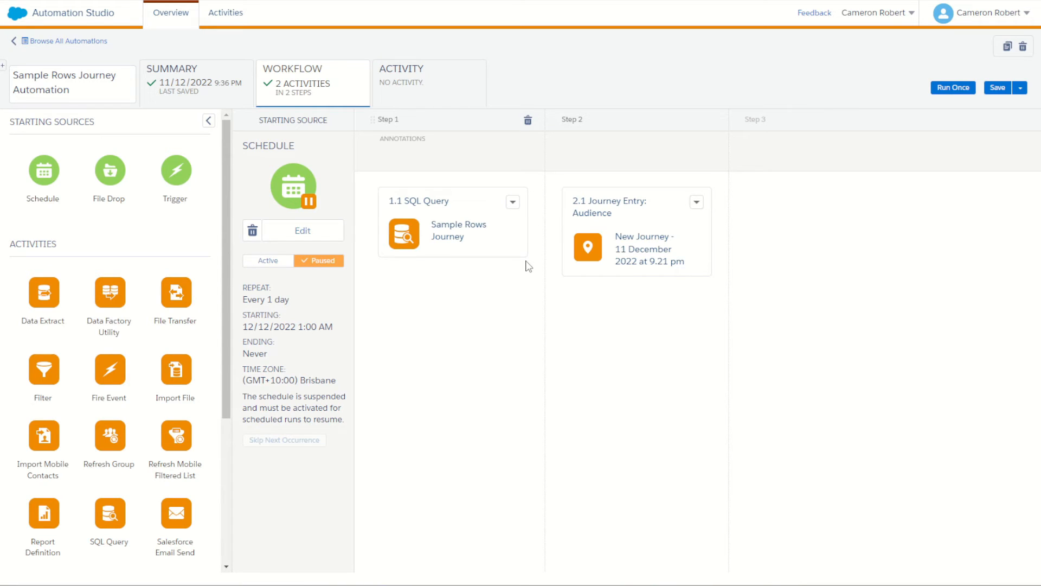
Step: Run Sample Rows Journey Automation once with both the SQL query and the journey entry activities selected
{"action": "left_click", "coordinate": [946, 90]}
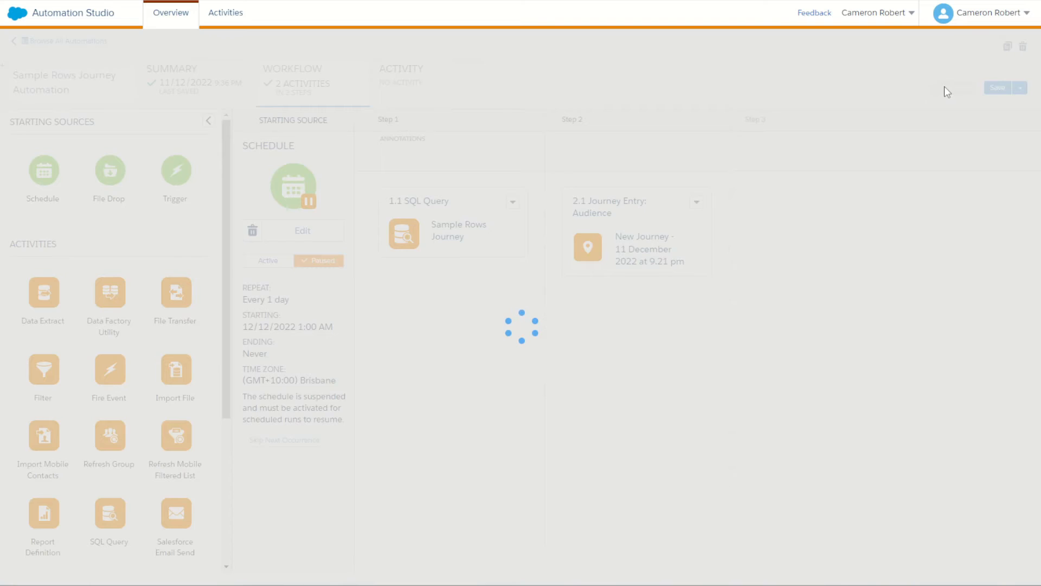
{"action": "left_click", "coordinate": [412, 228]}
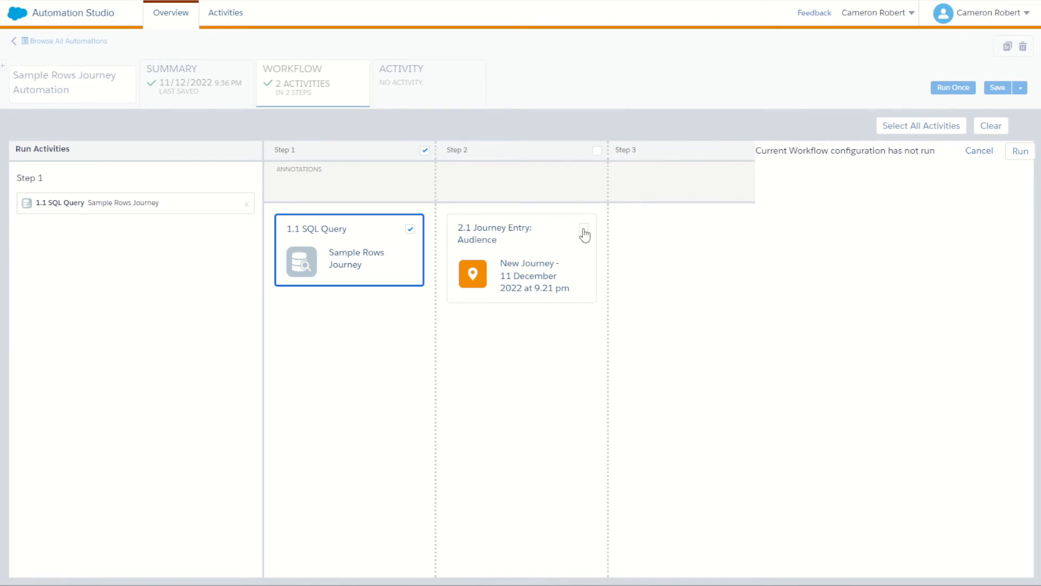
{"action": "left_click", "coordinate": [584, 230]}
{"action": "left_click", "coordinate": [1019, 153]}
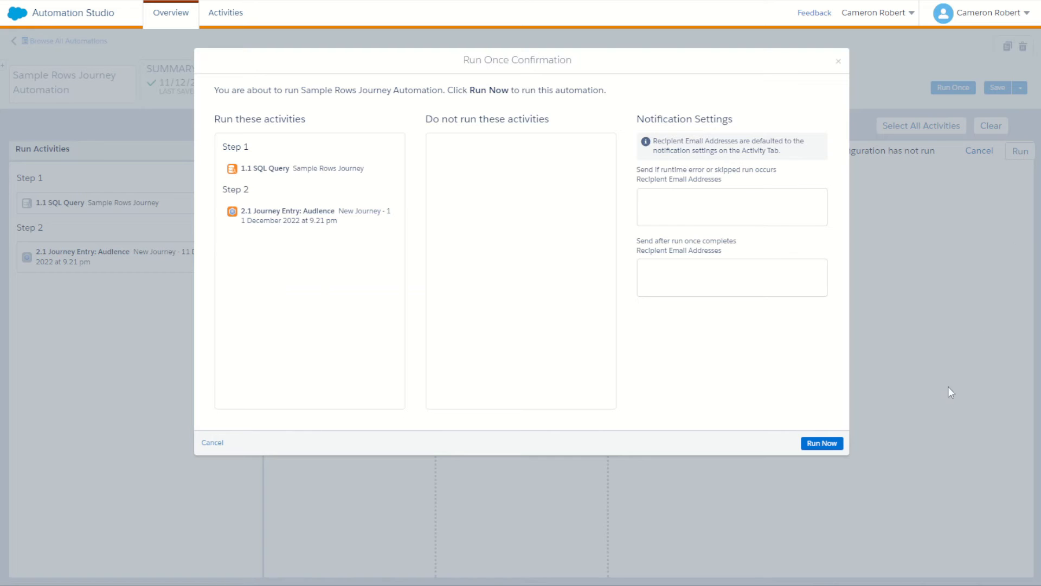
{"action": "left_click", "coordinate": [822, 443]}
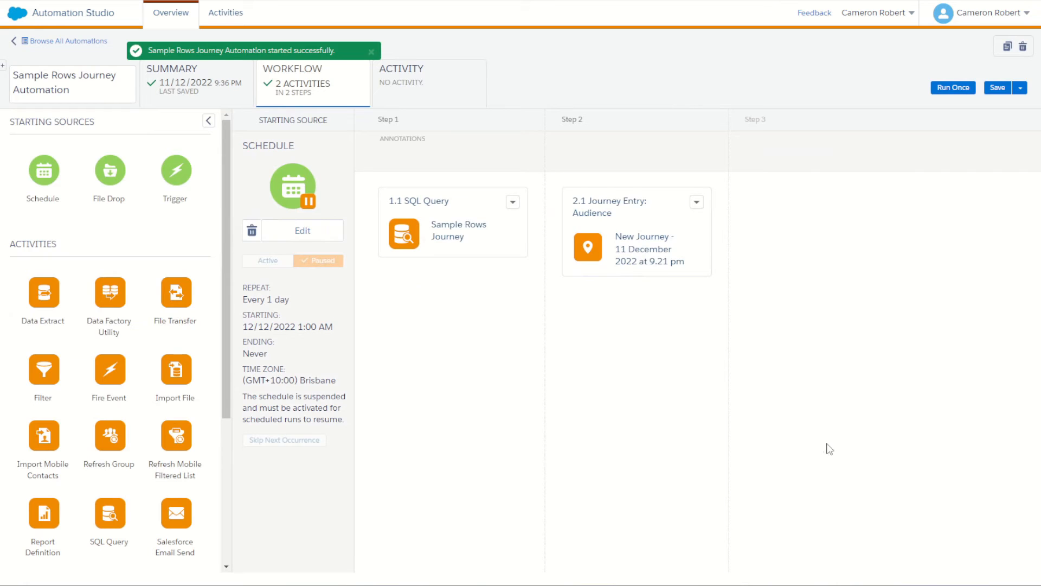
{"action": "left_click", "coordinate": [373, 52]}
Step: Monitor the automation's run log, refreshing it and checking the status of the SQL query and journey entry activities
{"action": "left_click", "coordinate": [414, 86]}
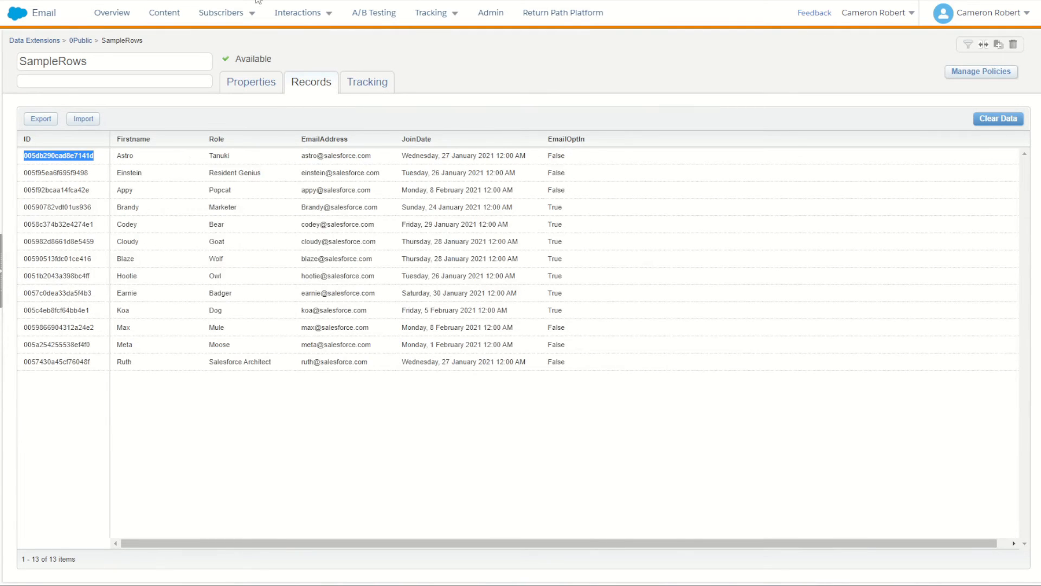
{"action": "left_click", "coordinate": [81, 41]}
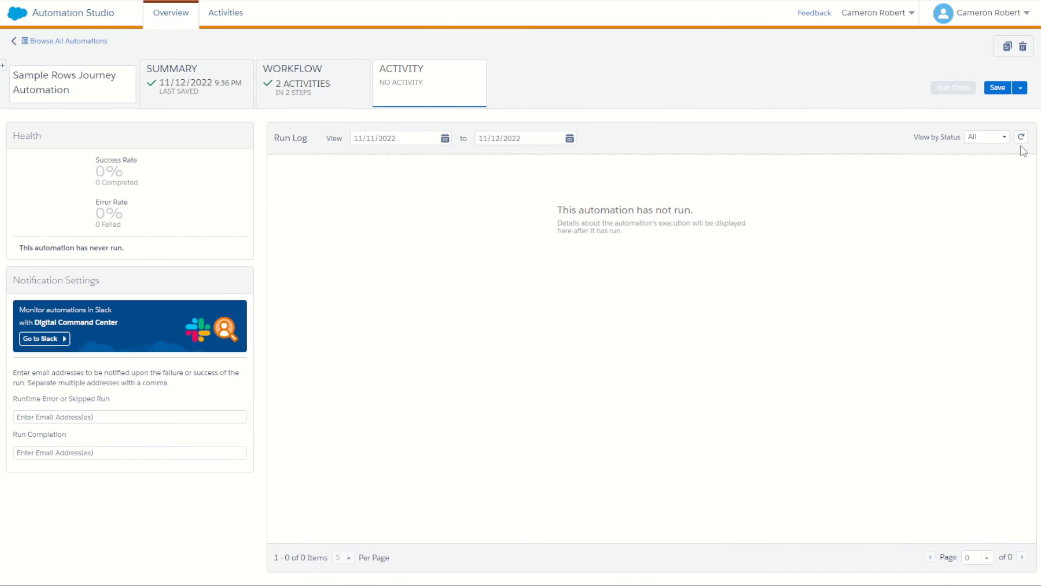
{"action": "mouse_move", "coordinate": [449, 183]}
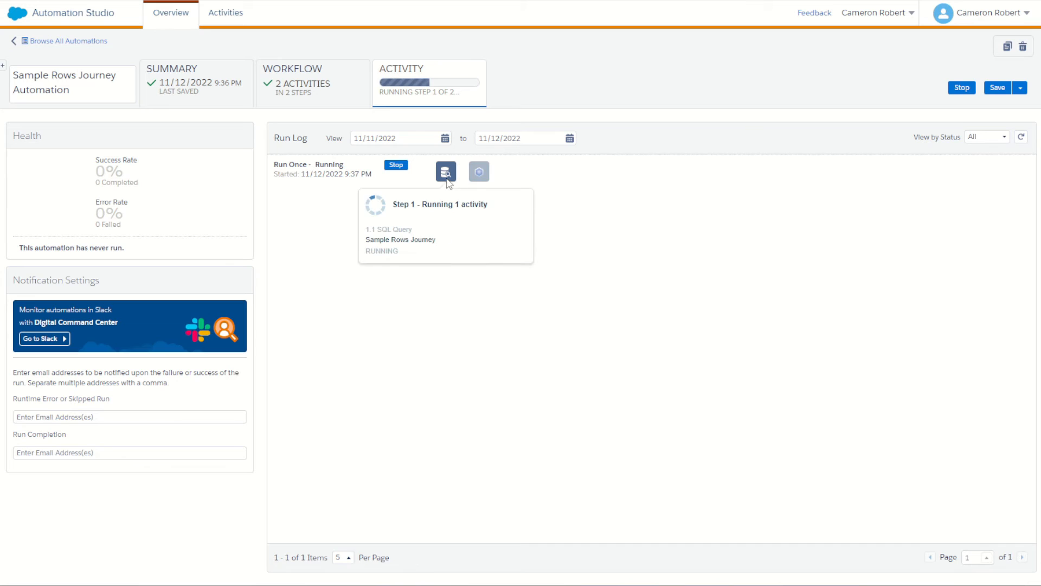
{"action": "left_click", "coordinate": [1022, 137]}
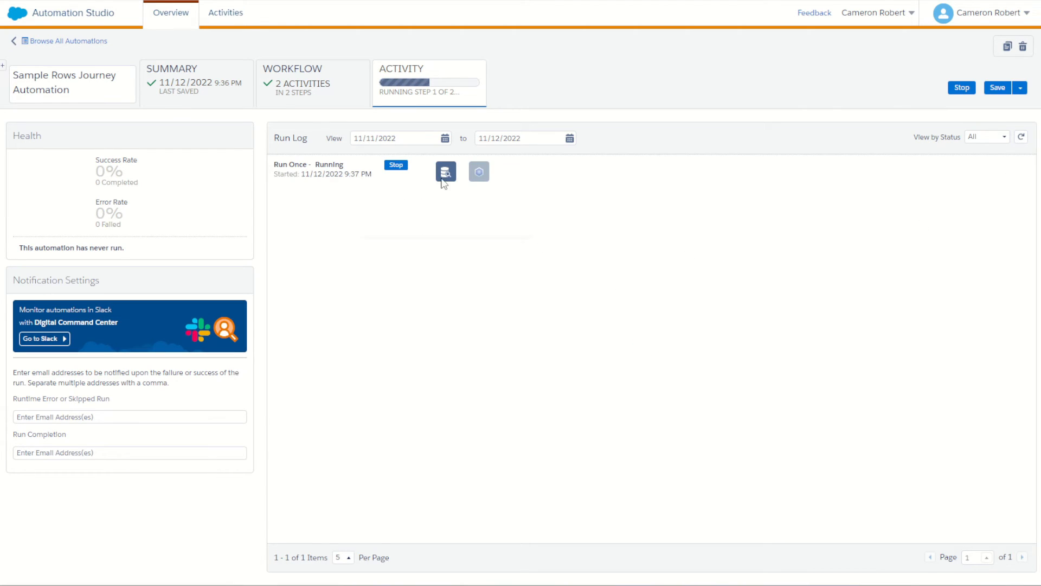
{"action": "mouse_move", "coordinate": [445, 174]}
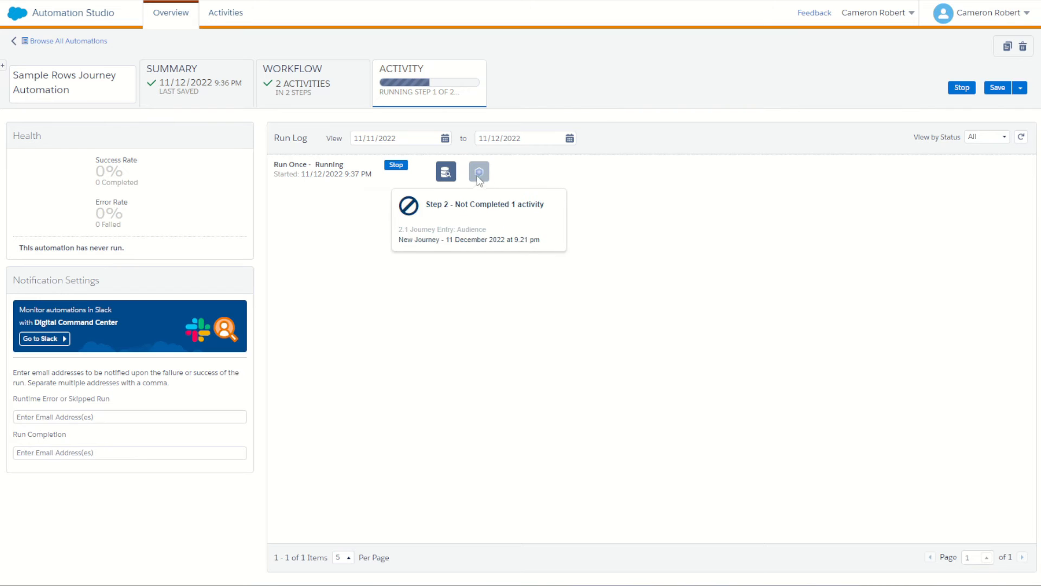
{"action": "left_click", "coordinate": [1019, 140]}
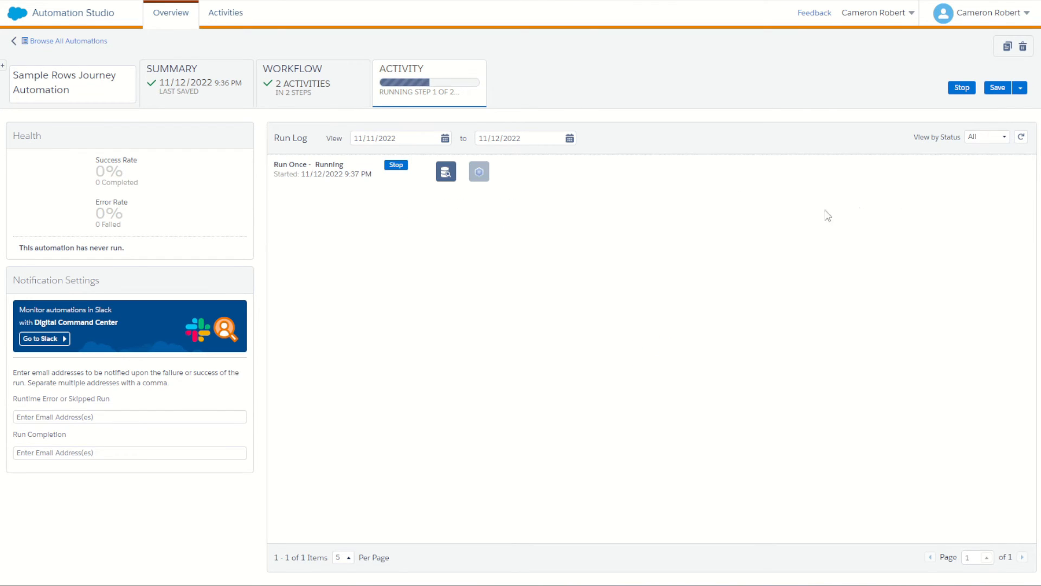
{"action": "left_click", "coordinate": [1021, 136]}
{"action": "left_click", "coordinate": [1022, 138]}
{"action": "left_click", "coordinate": [1022, 137]}
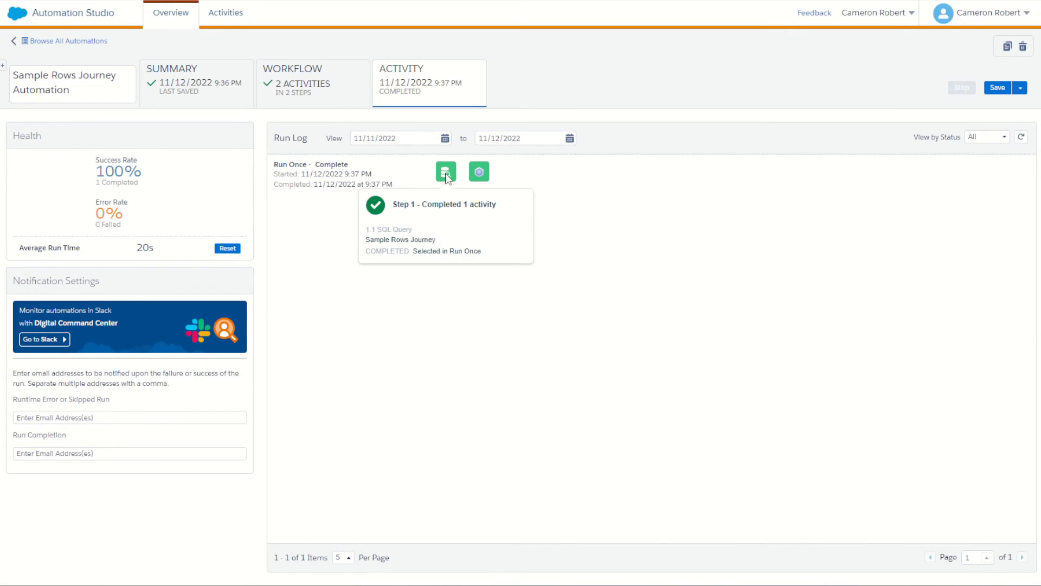
{"action": "mouse_move", "coordinate": [479, 176]}
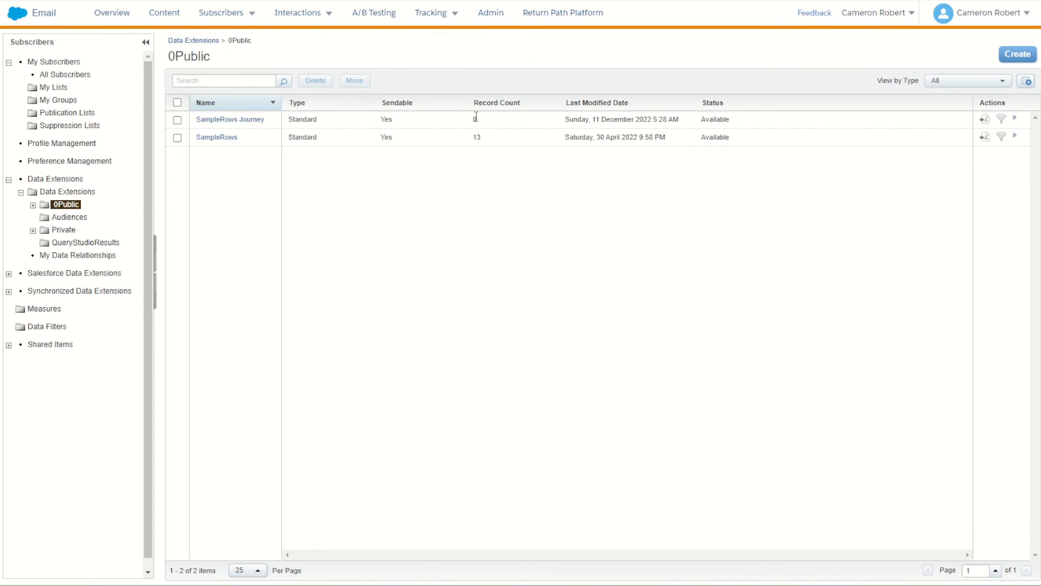
Step: In Email, open the SampleRows Journey data extension from the 0Public folder and inspect its records
{"action": "left_click", "coordinate": [76, 205]}
{"action": "left_click", "coordinate": [251, 124]}
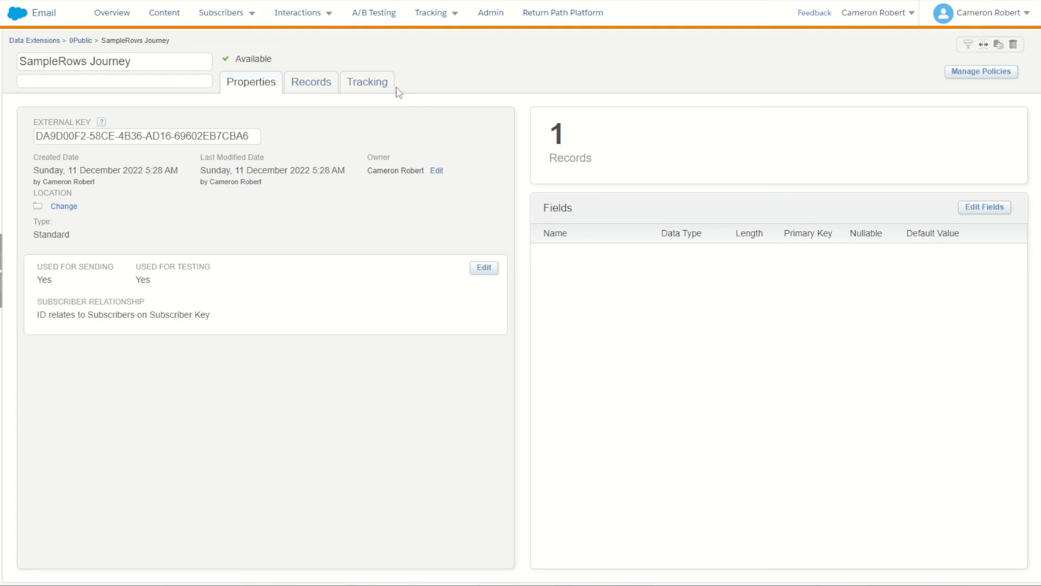
{"action": "left_click", "coordinate": [312, 83]}
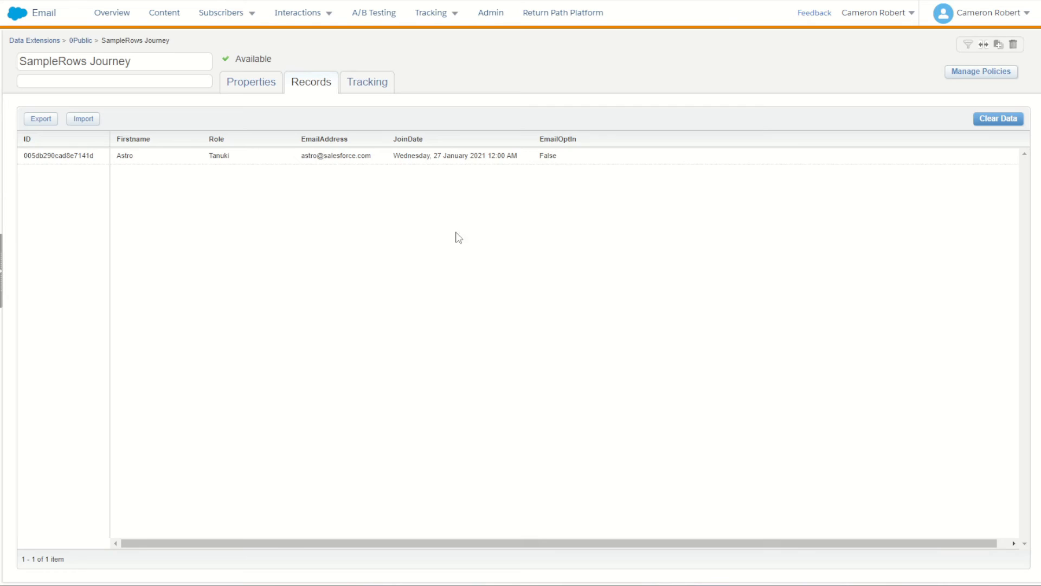
{"action": "double_click", "coordinate": [128, 158]}
{"action": "left_click", "coordinate": [302, 256]}
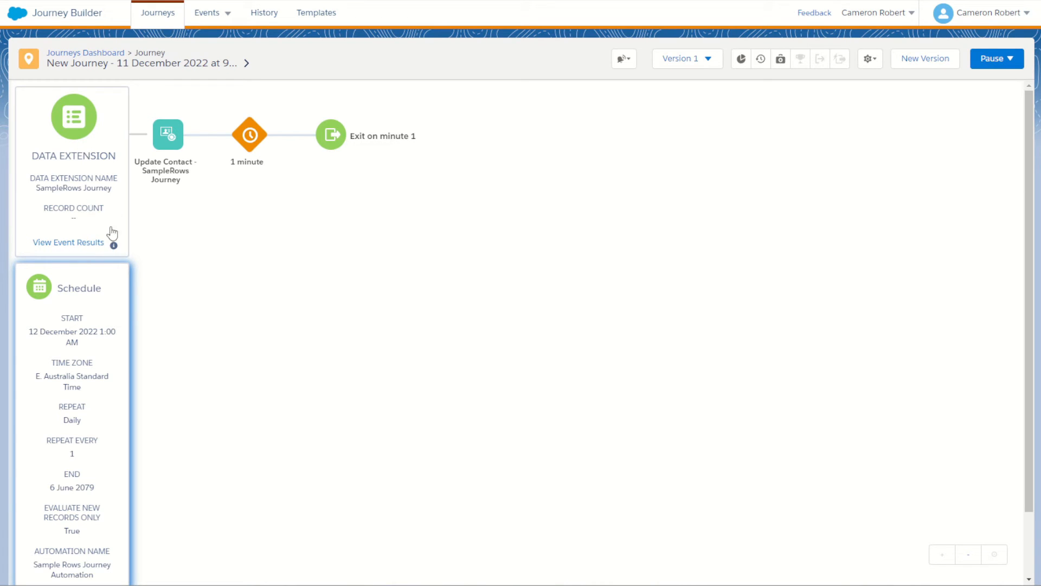
Step: In Journey Builder, open the history of contacts evaluated for entry and look up the listed contact key in the SampleRows Journey records
{"action": "left_click", "coordinate": [94, 246]}
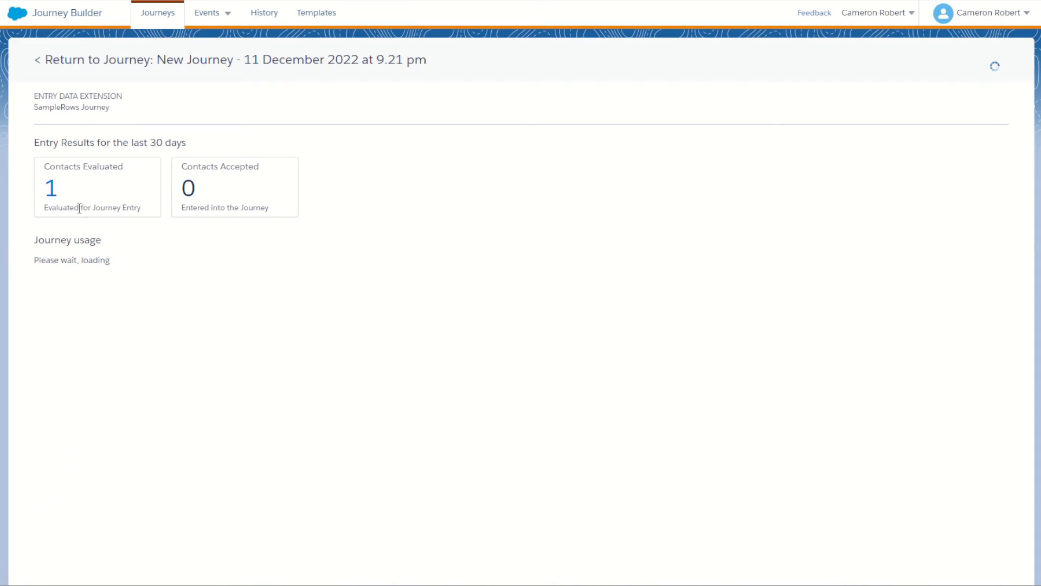
{"action": "left_click", "coordinate": [50, 189]}
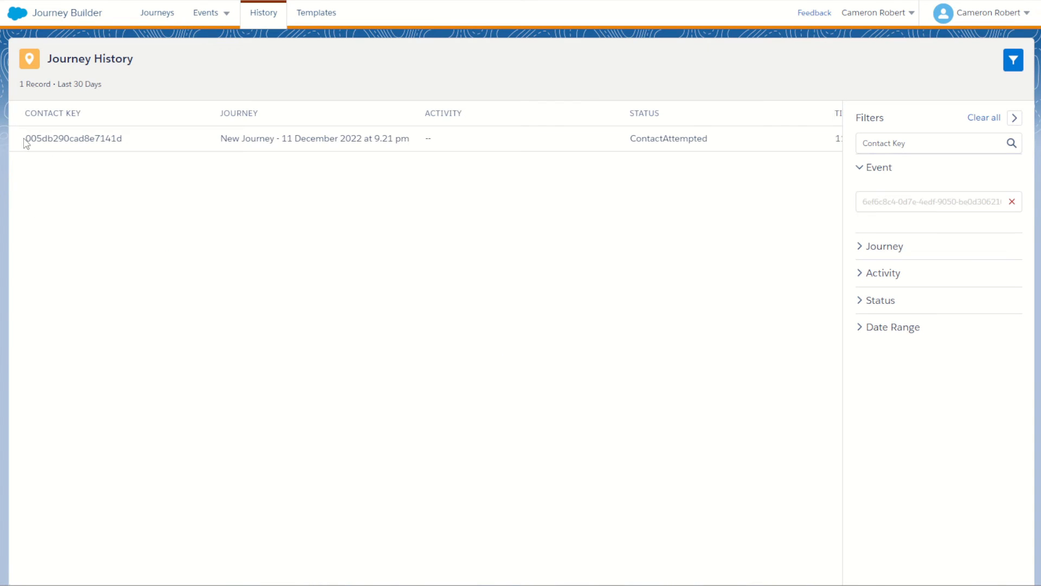
{"action": "left_click_drag", "start_coordinate": [27, 139], "coordinate": [141, 144]}
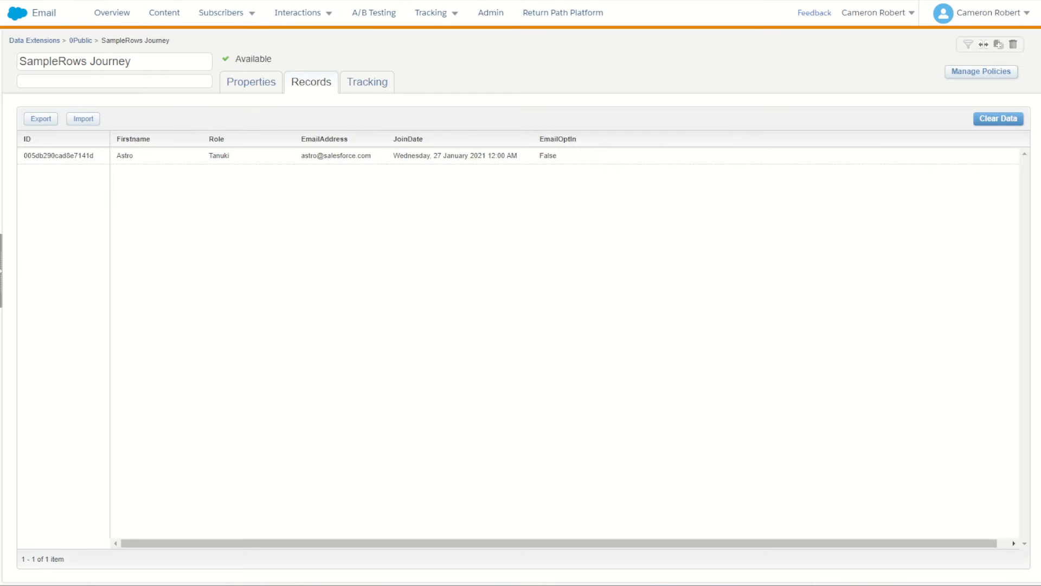
{"action": "key", "text": "ctrl+f"}
{"action": "key", "text": "ctrl+v"}
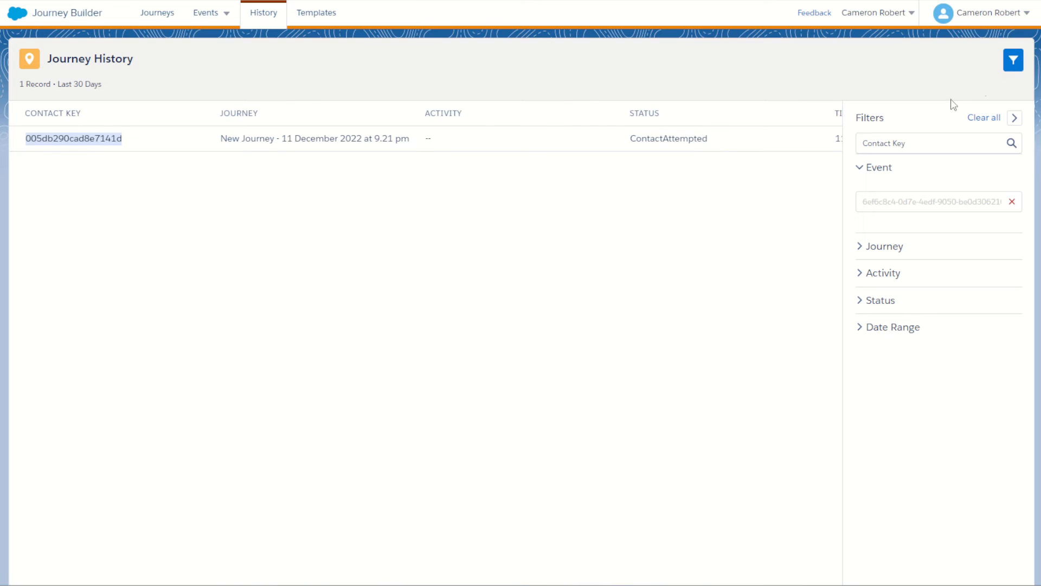
Step: Reopen the running journey from the journeys dashboard and recheck its event results for evaluated and accepted contacts
{"action": "left_click", "coordinate": [159, 6]}
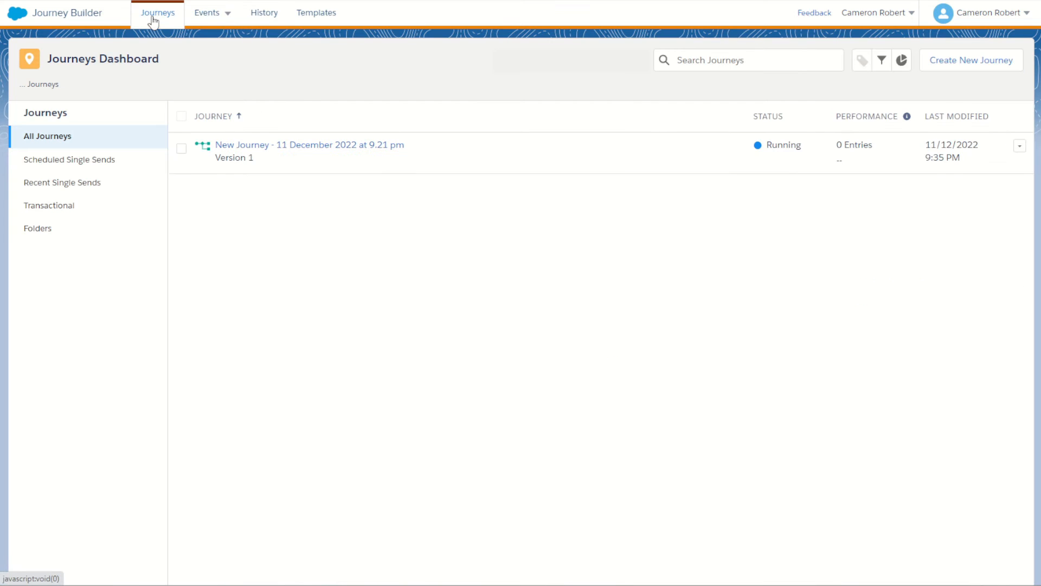
{"action": "left_click", "coordinate": [279, 145]}
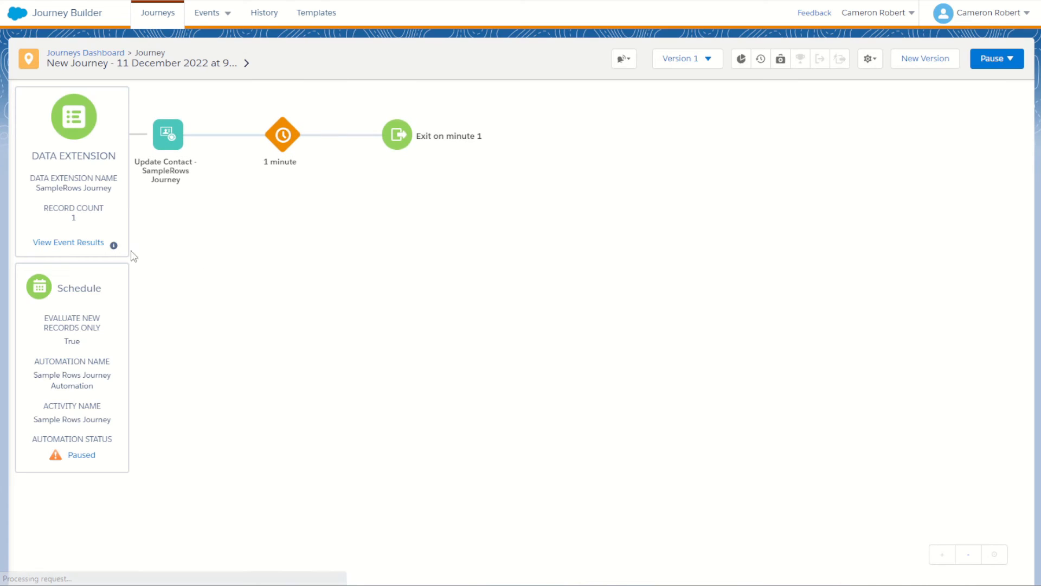
{"action": "left_click", "coordinate": [89, 244]}
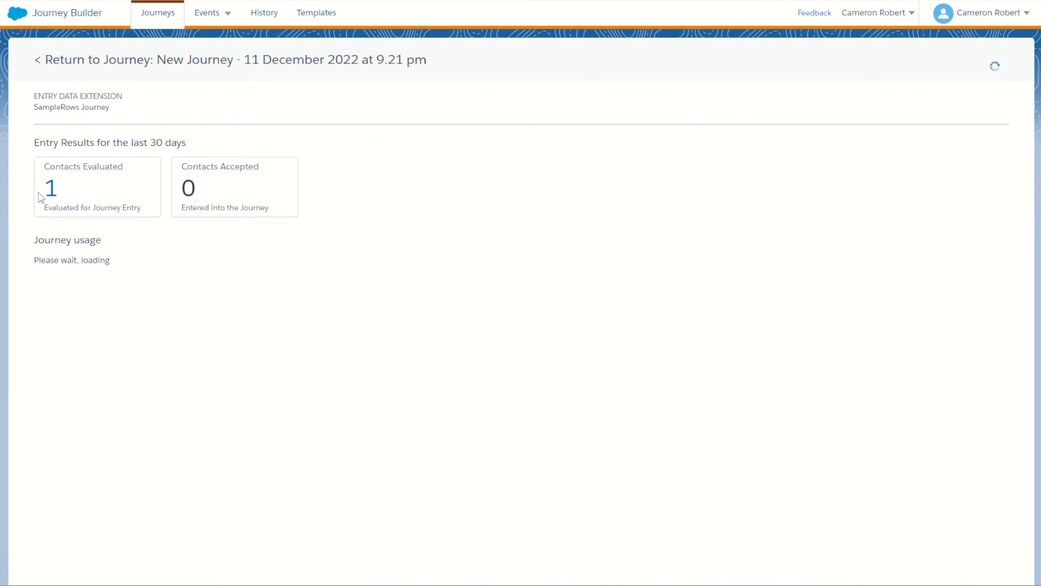
{"action": "left_click", "coordinate": [45, 64]}
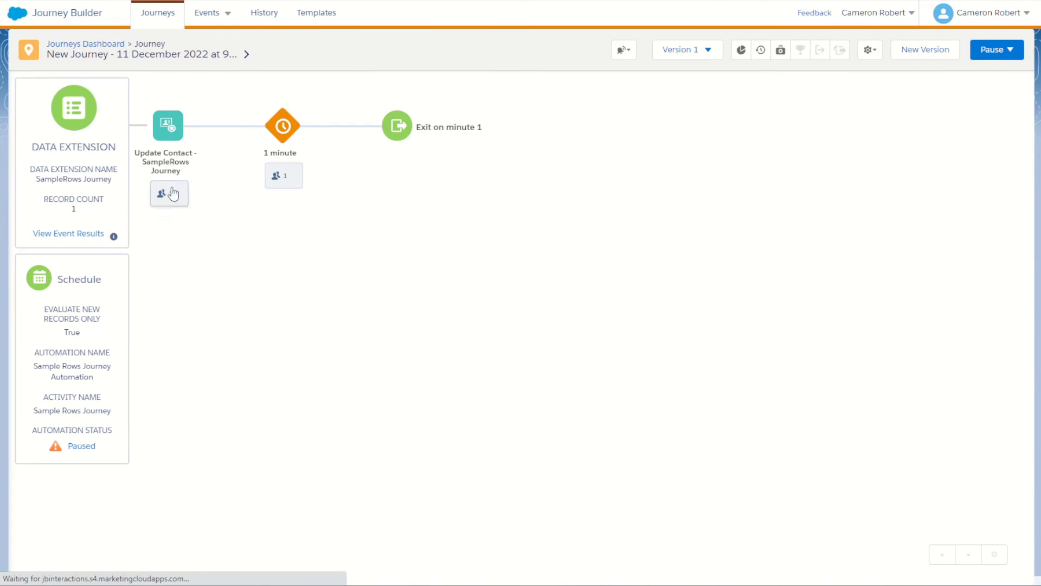
{"action": "left_click", "coordinate": [66, 234]}
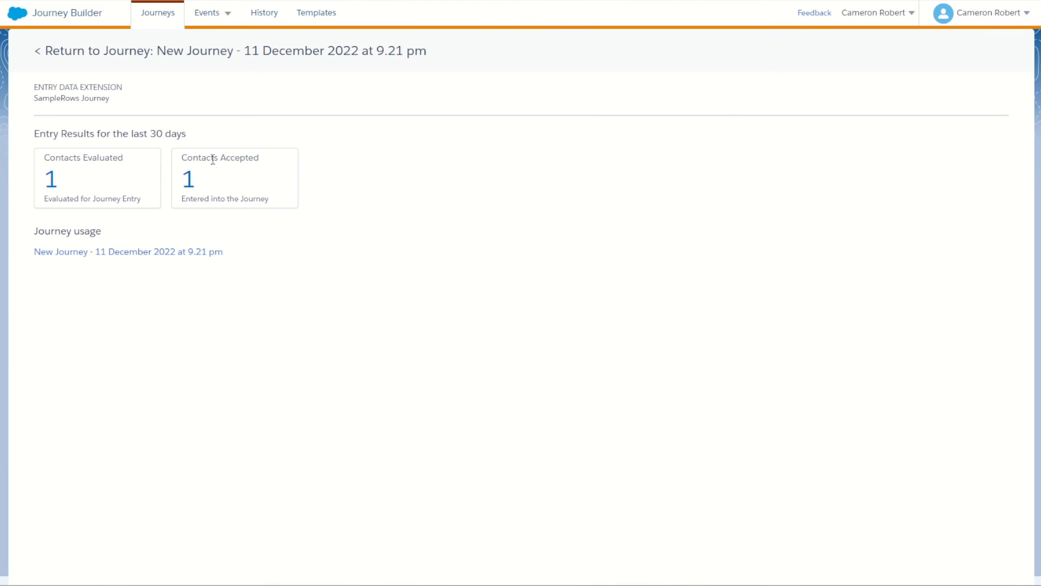
{"action": "left_click", "coordinate": [130, 51]}
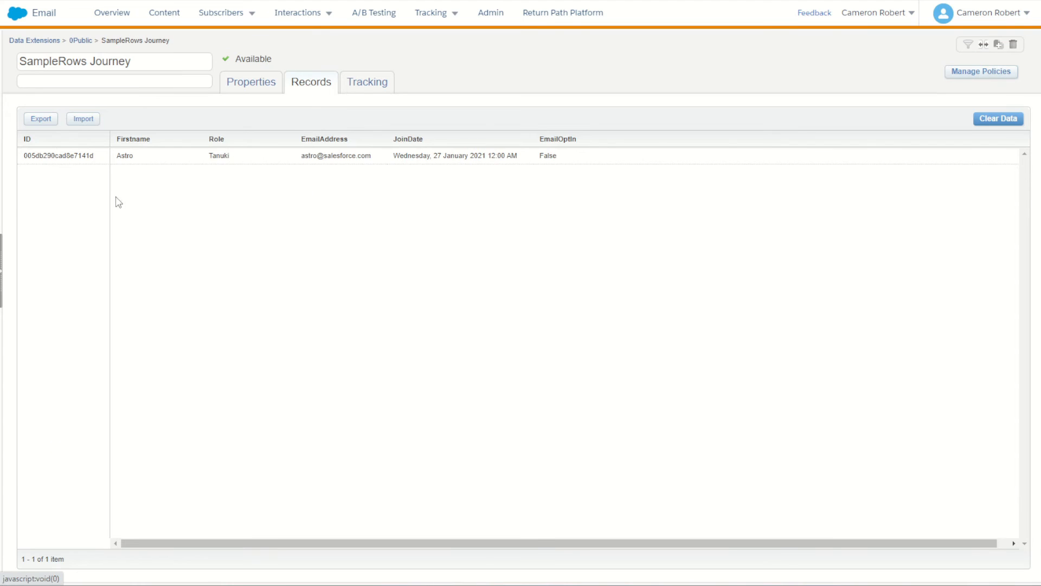
Step: In Email, reload the SampleRows Journey records through the 0Public folder and check the contact's Role value
{"action": "left_click_drag", "start_coordinate": [209, 156], "coordinate": [227, 155]}
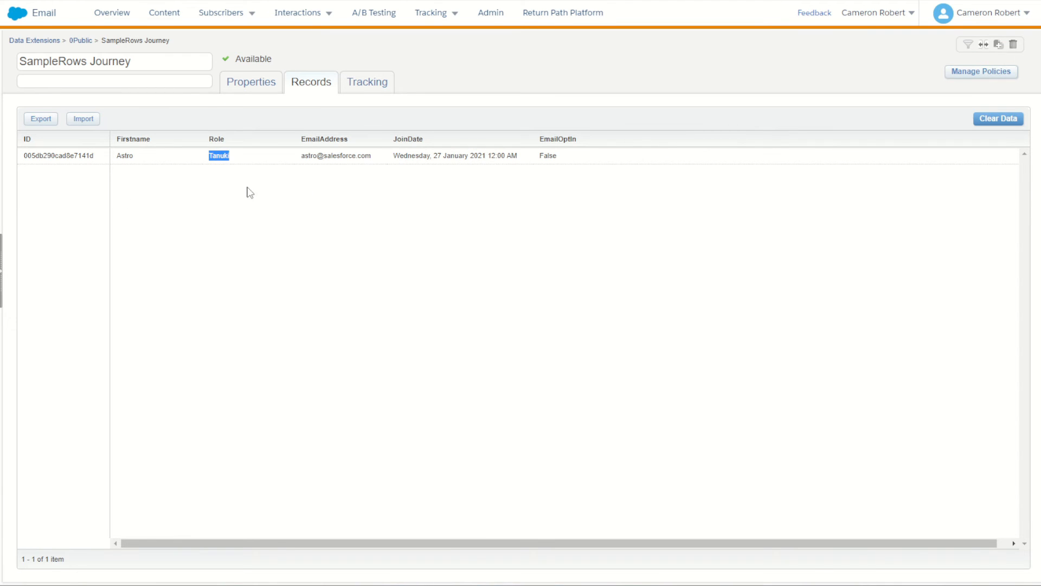
{"action": "left_click", "coordinate": [82, 40]}
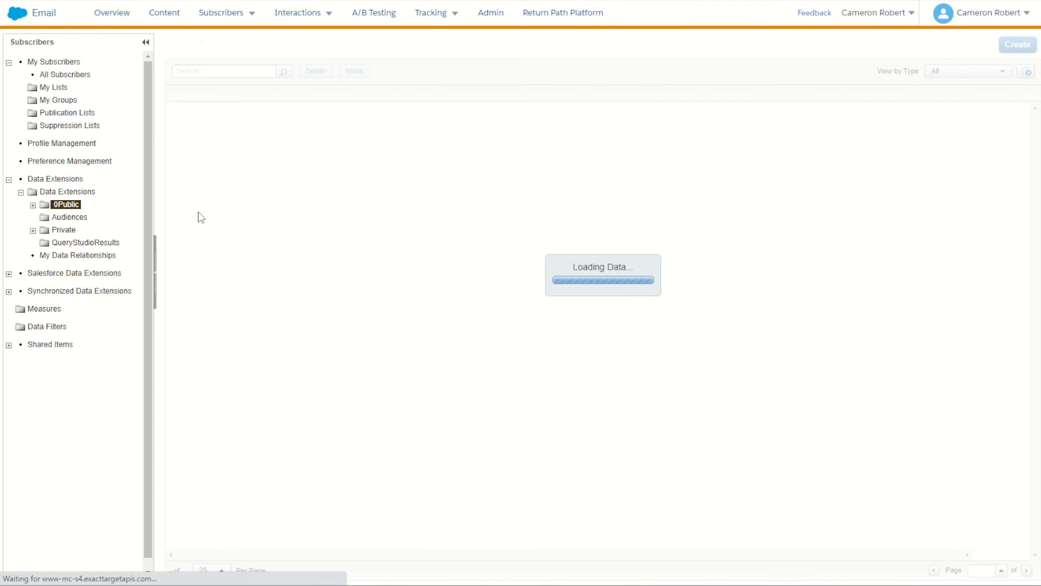
{"action": "left_click", "coordinate": [254, 121]}
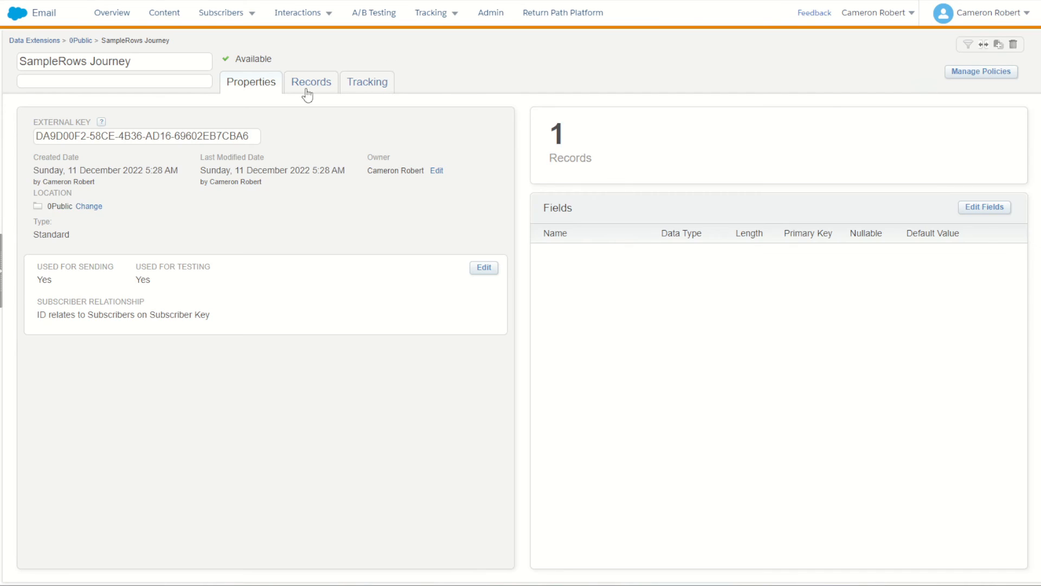
{"action": "left_click", "coordinate": [307, 88]}
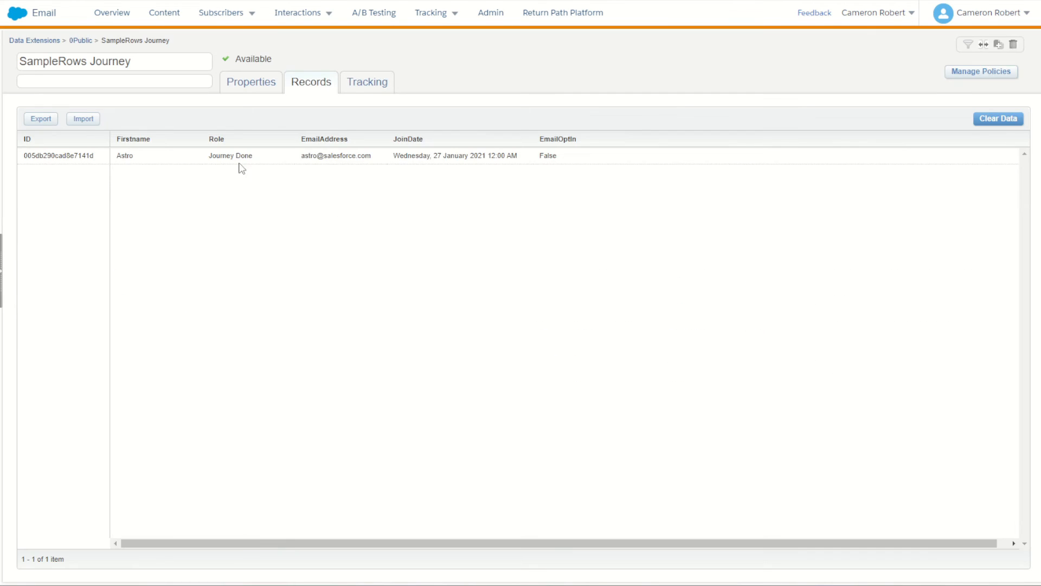
{"action": "left_click_drag", "start_coordinate": [211, 156], "coordinate": [258, 163]}
{"action": "left_click", "coordinate": [365, 279]}
Step: Open the records of the SampleRows data extension and copy the second record's ID
{"action": "left_click", "coordinate": [81, 40]}
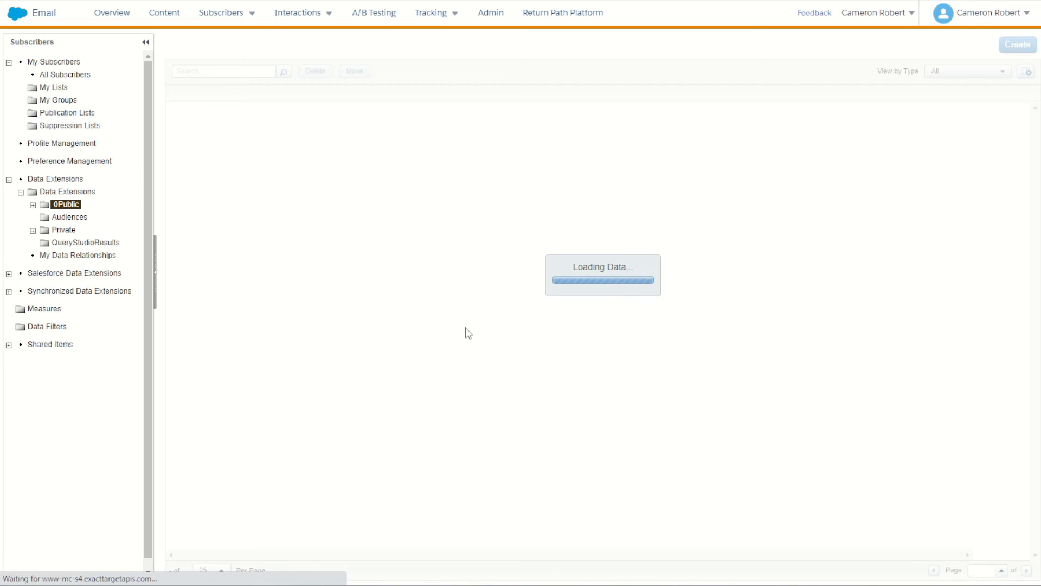
{"action": "left_click", "coordinate": [217, 137]}
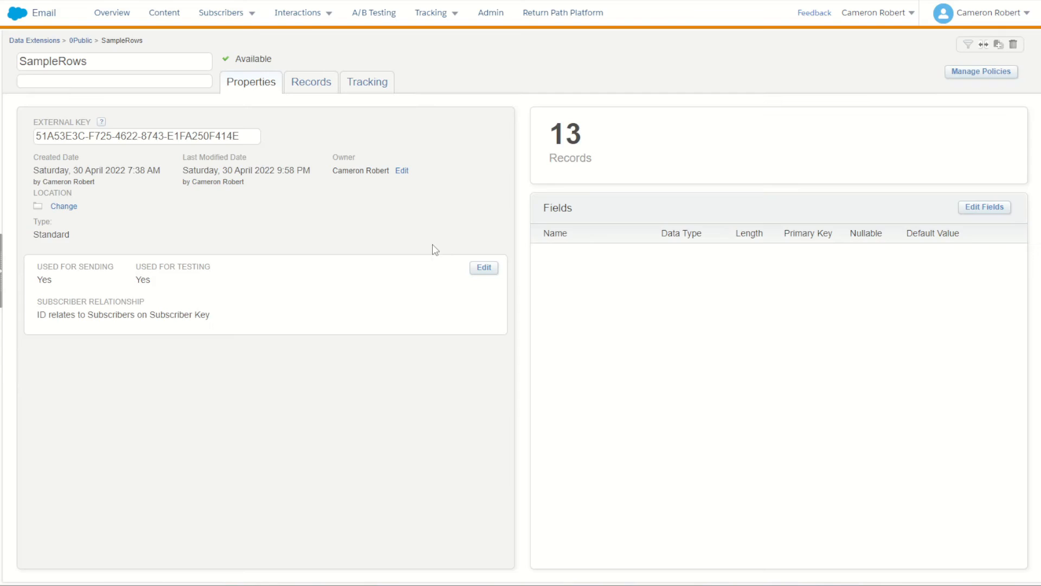
{"action": "left_click", "coordinate": [318, 81]}
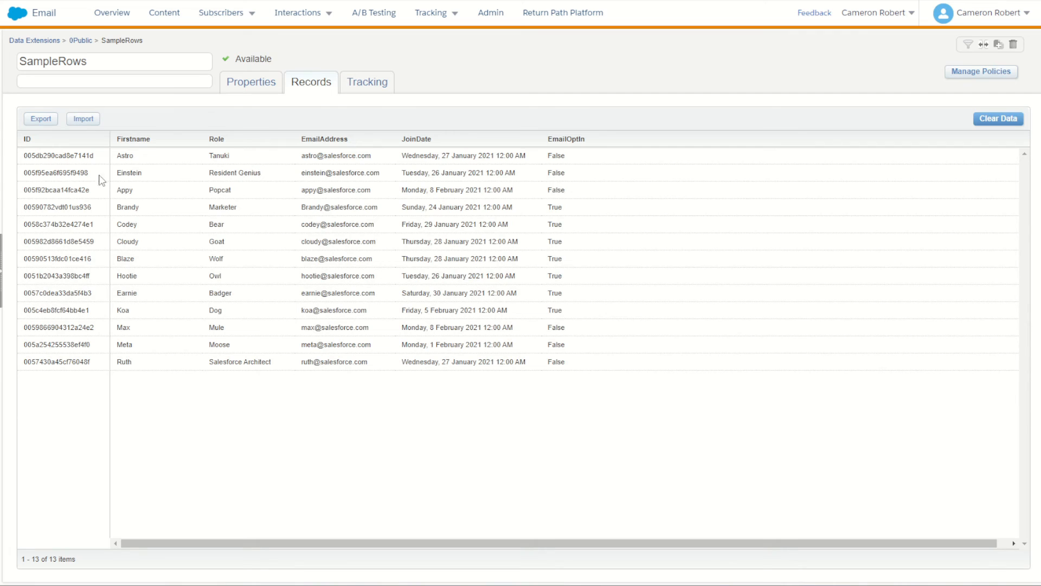
{"action": "double_click", "coordinate": [66, 173]}
{"action": "key", "text": "ctrl+c"}
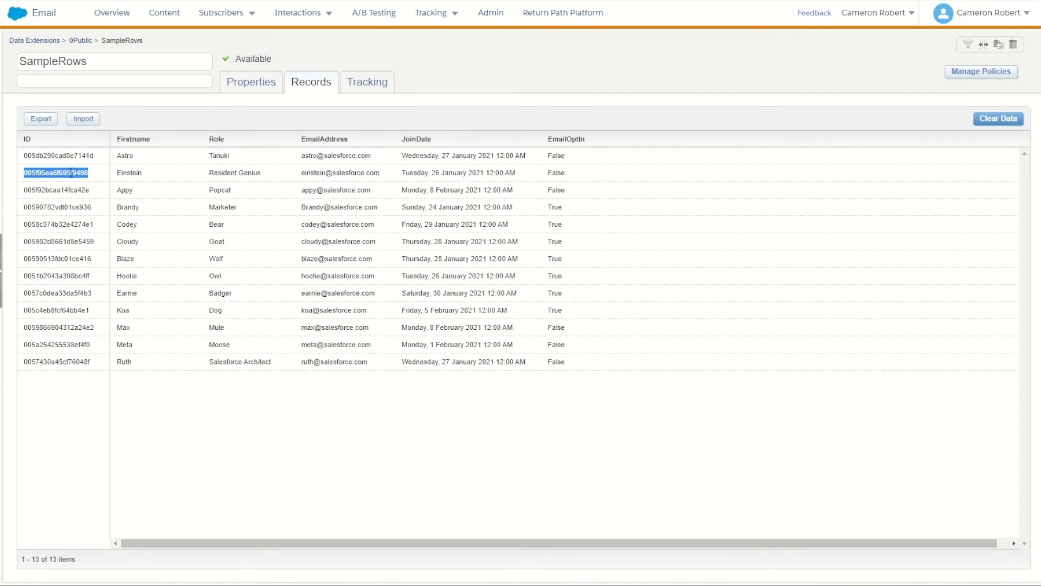
Step: In Automation Studio, edit the Sample Rows Journey SQL query so its WHERE condition filters on the copied record ID
{"action": "key", "text": "ctrl+Tab"}
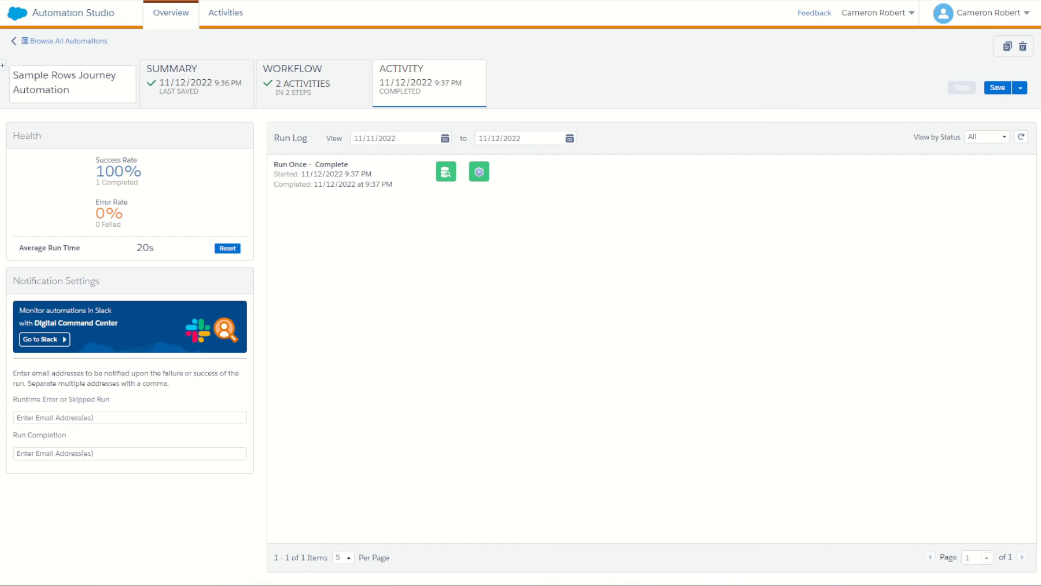
{"action": "left_click", "coordinate": [320, 82]}
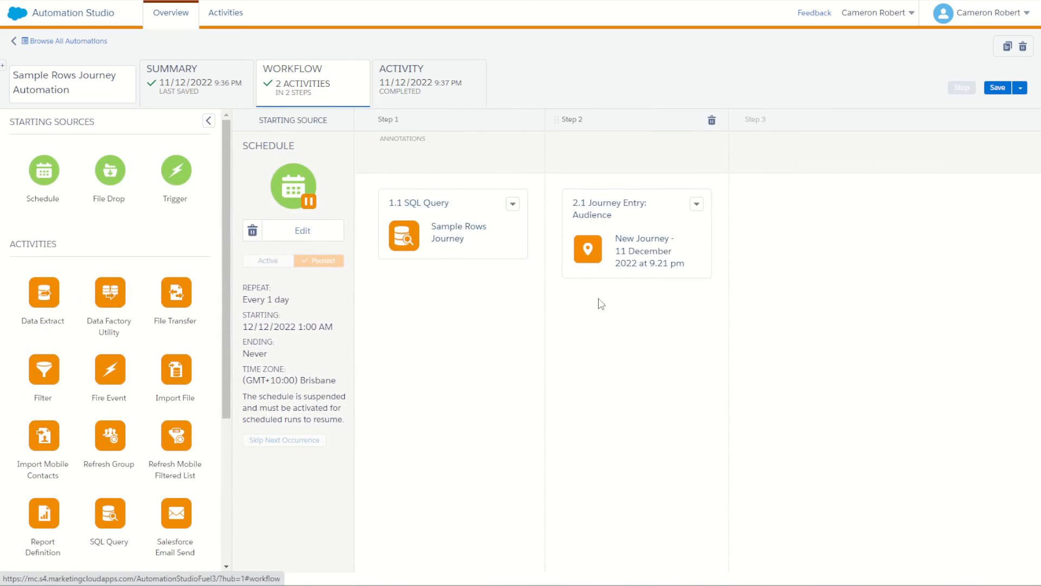
{"action": "left_click", "coordinate": [514, 204]}
{"action": "left_click", "coordinate": [537, 237]}
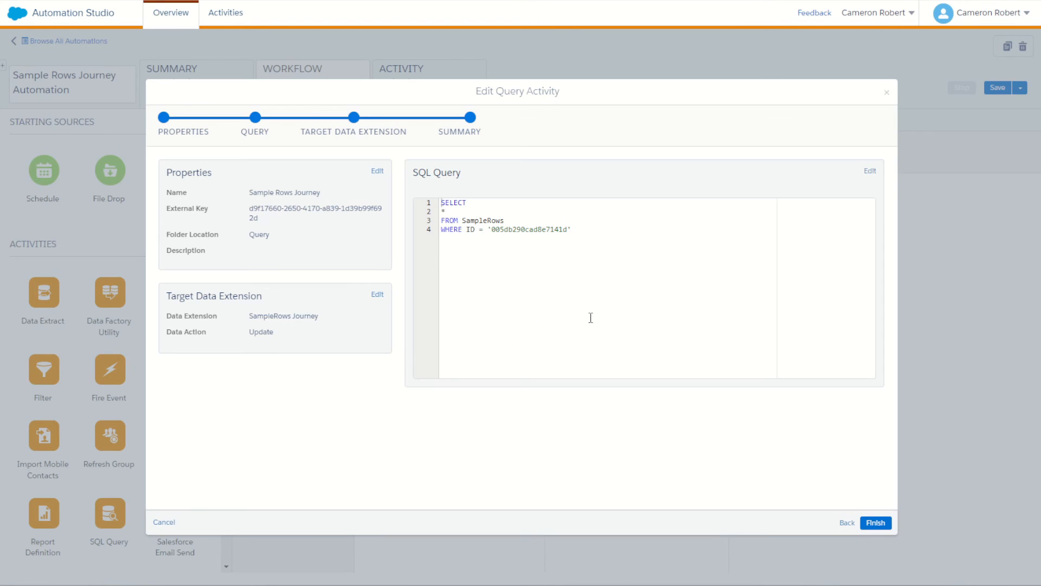
{"action": "left_click", "coordinate": [867, 171]}
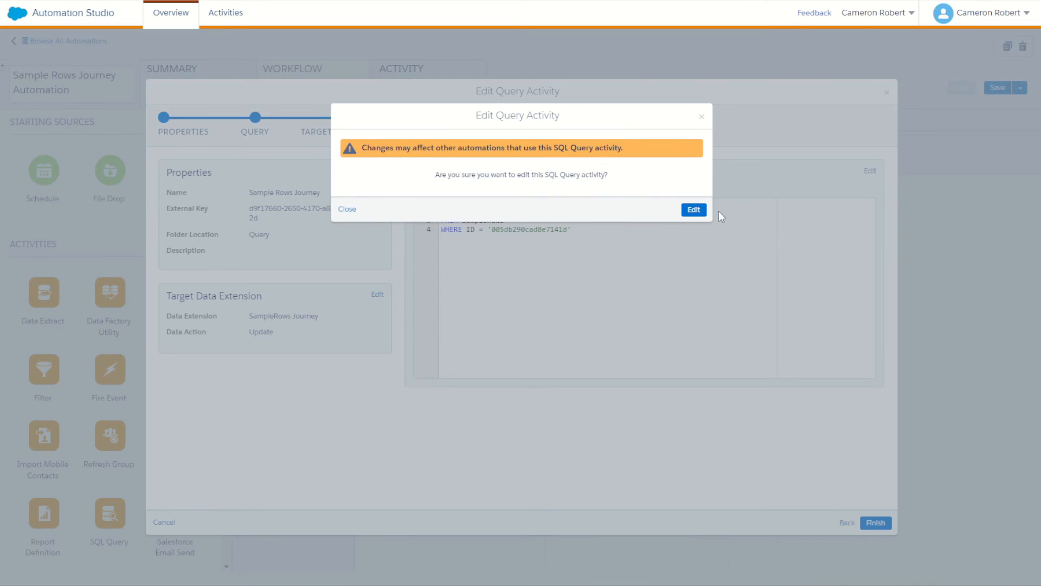
{"action": "left_click", "coordinate": [694, 211]}
{"action": "double_click", "coordinate": [476, 215]}
{"action": "key", "text": "ctrl+v"}
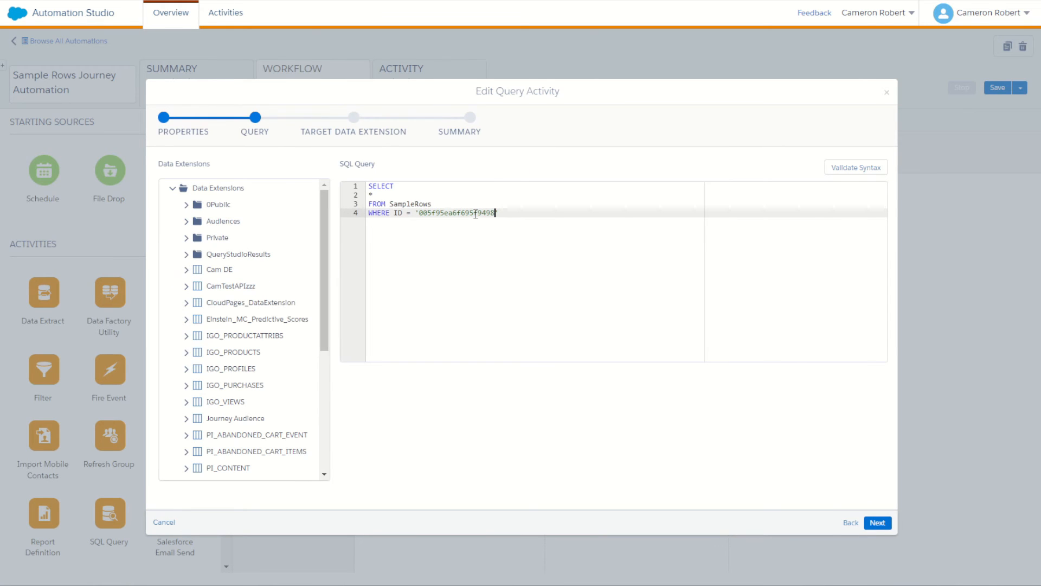
Step: Validate the query syntax, finish the query activity with the Update data action, and save the automation
{"action": "left_click", "coordinate": [855, 167]}
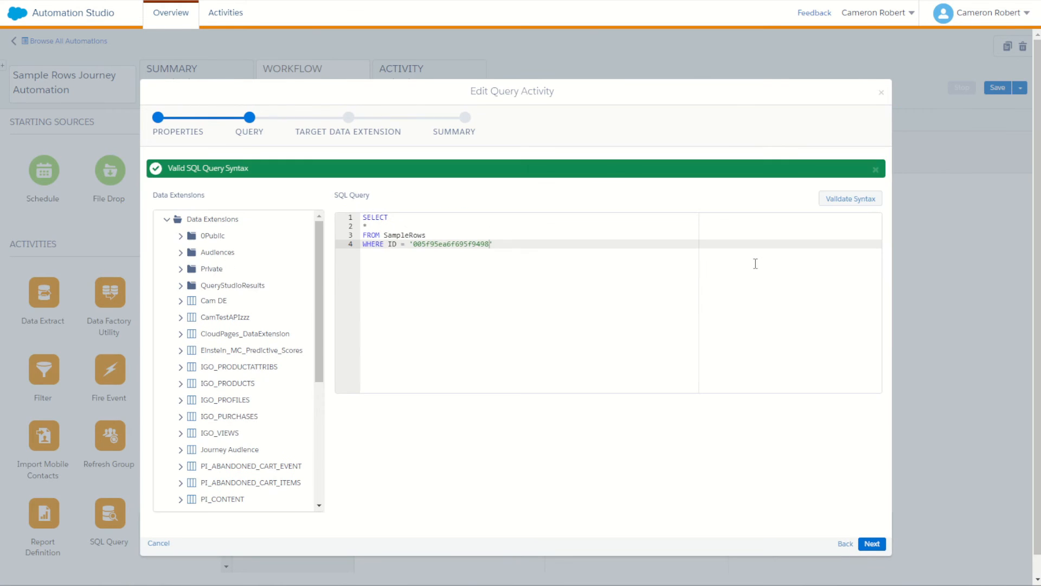
{"action": "left_click", "coordinate": [868, 543]}
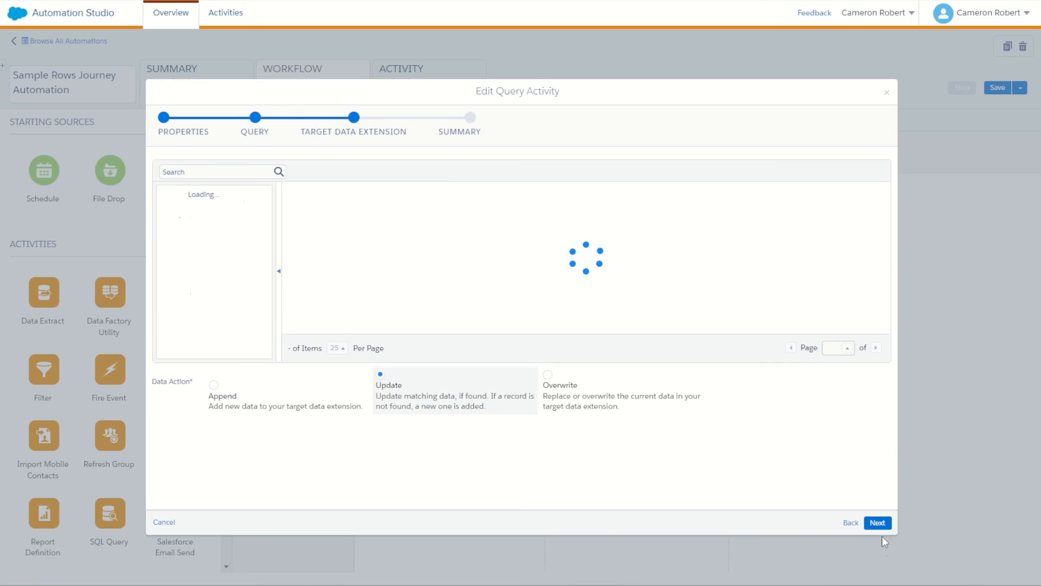
{"action": "left_click", "coordinate": [877, 523]}
{"action": "left_click", "coordinate": [876, 524]}
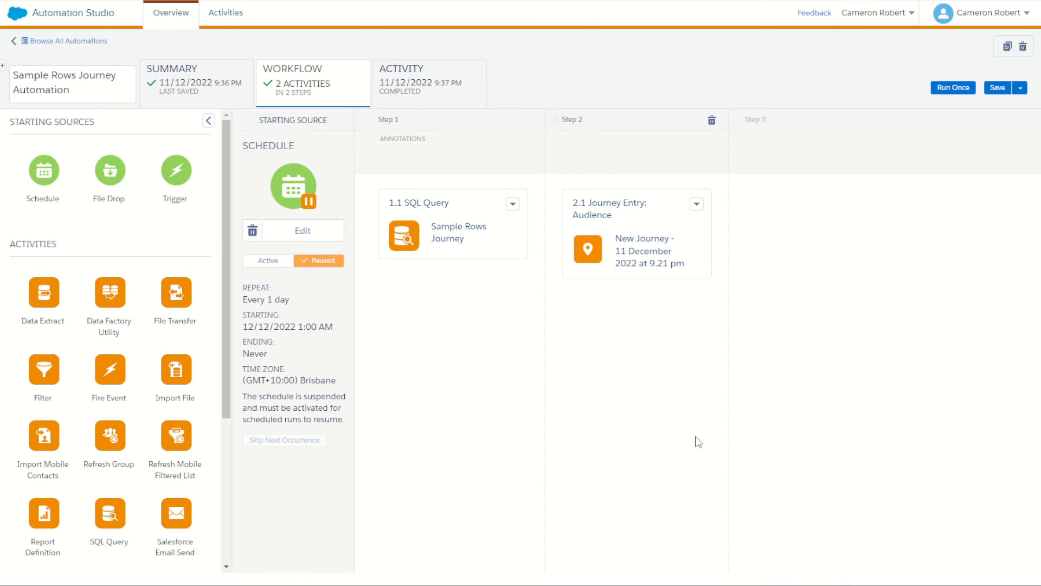
{"action": "left_click", "coordinate": [997, 88]}
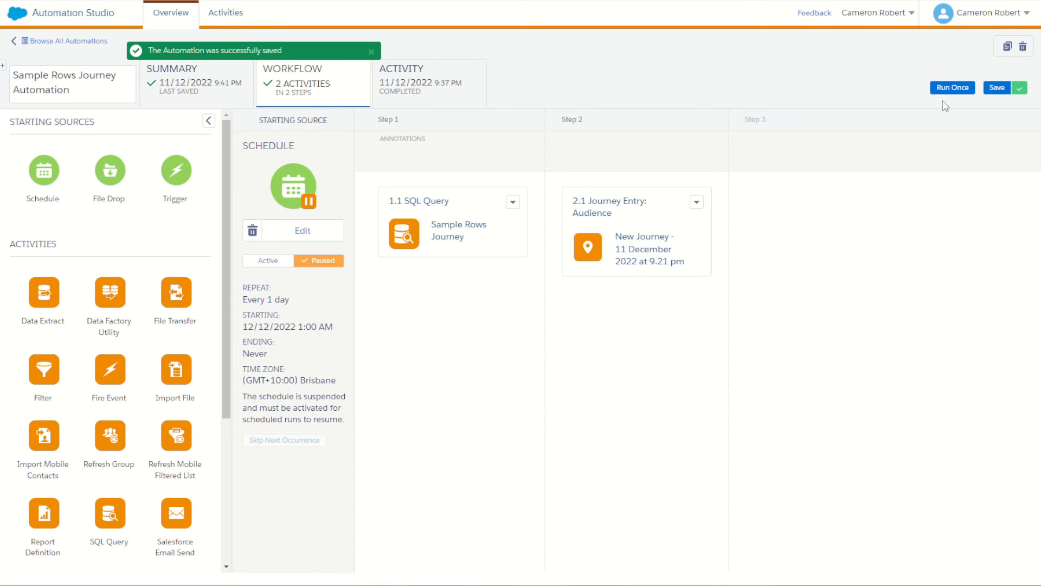
Step: Run the automation once with all activities selected, covering the SQL query and the journey entry
{"action": "left_click", "coordinate": [954, 90]}
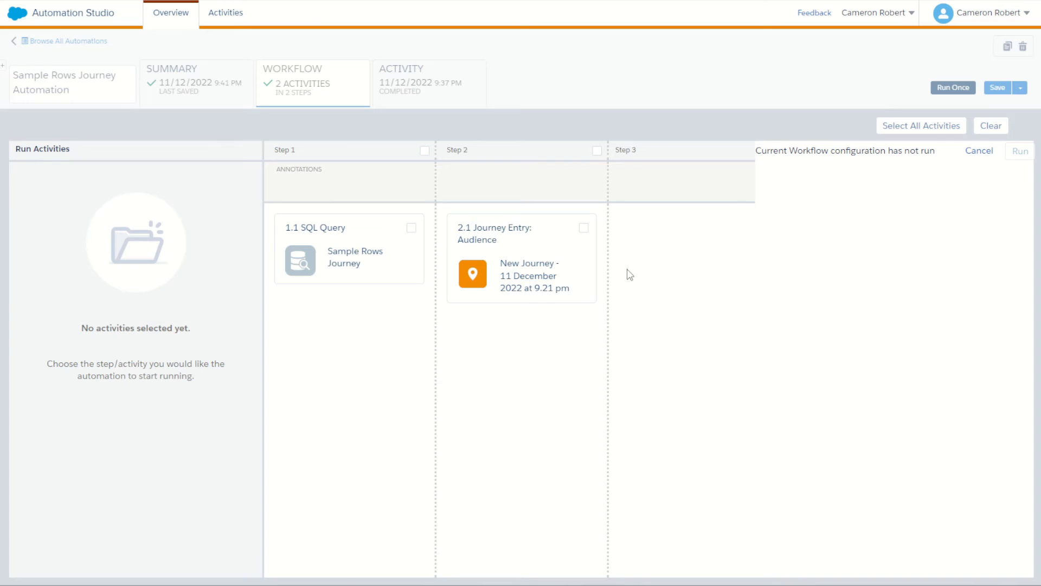
{"action": "left_click", "coordinate": [924, 127]}
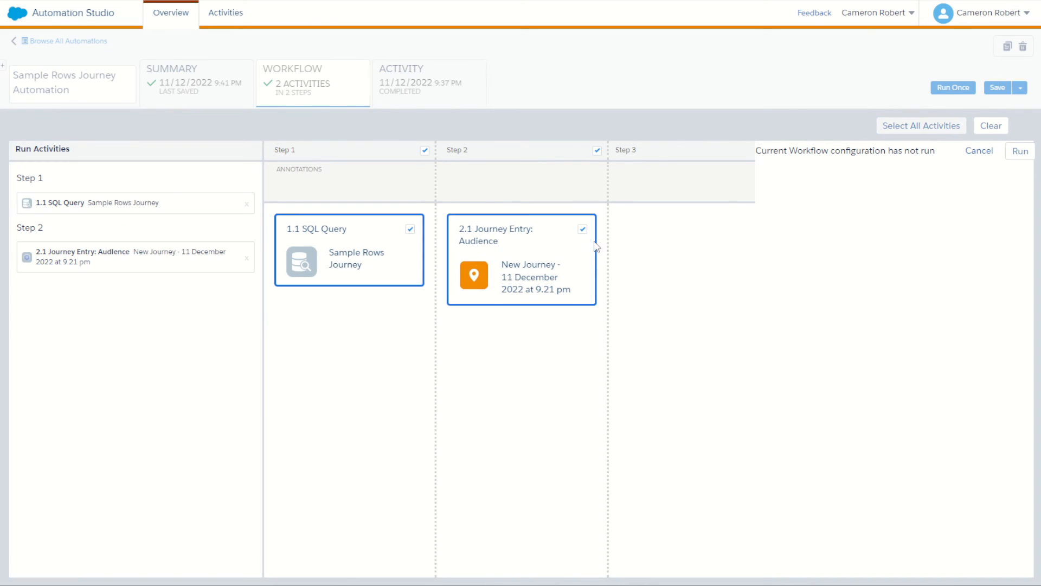
{"action": "left_click", "coordinate": [1019, 152]}
{"action": "left_click", "coordinate": [823, 443]}
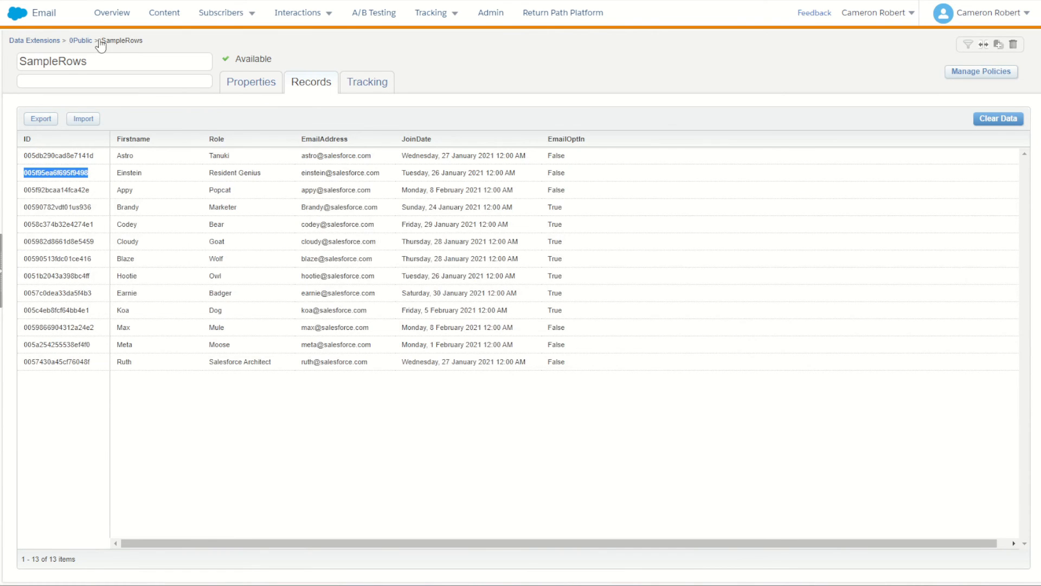
Step: Check the SampleRows Journey record count in Email's 0Public folder, and refresh the automation's run log in Automation Studio
{"action": "left_click", "coordinate": [82, 40]}
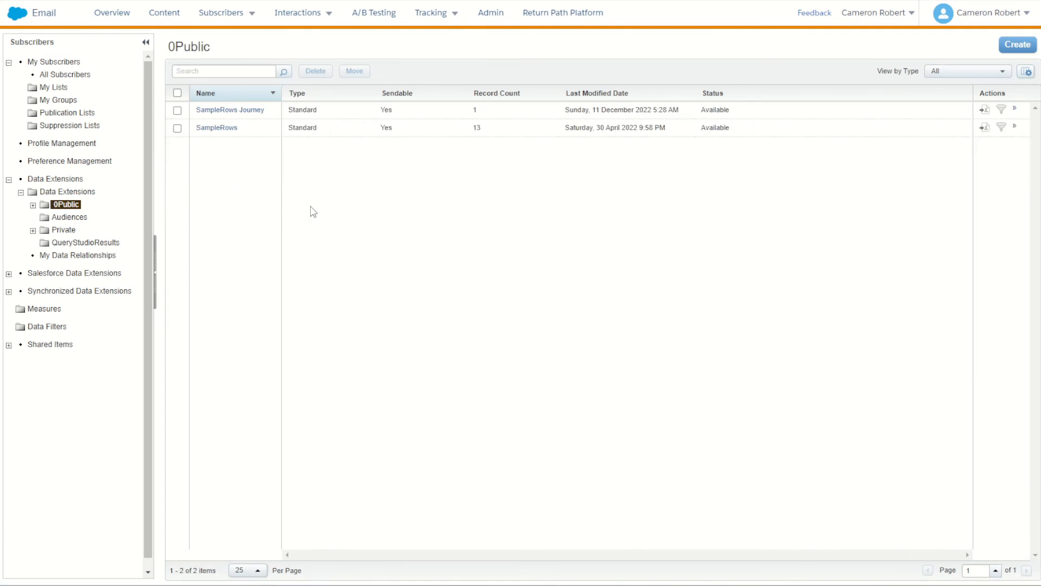
{"action": "double_click", "coordinate": [474, 121]}
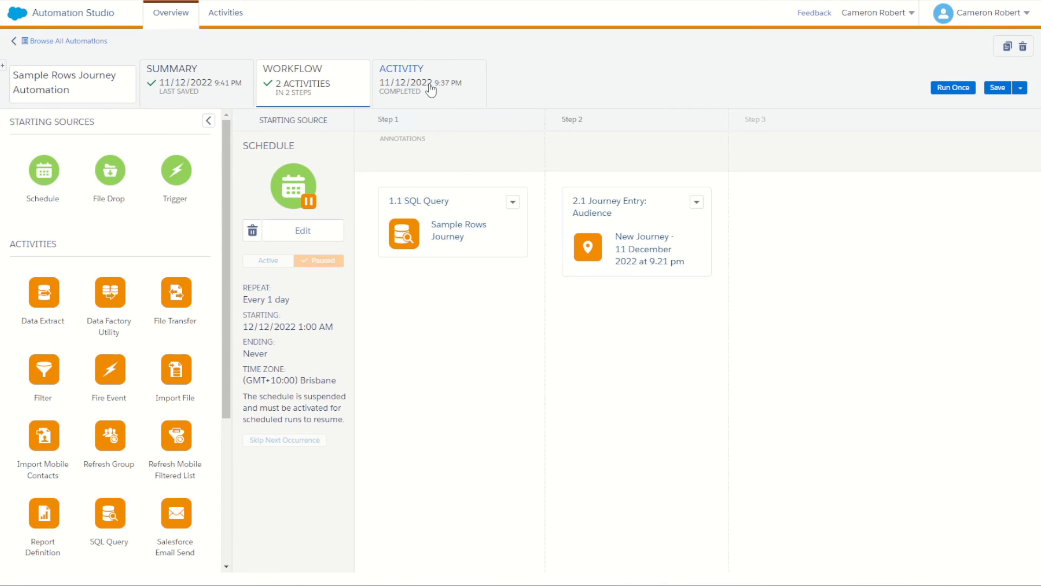
{"action": "left_click", "coordinate": [432, 86]}
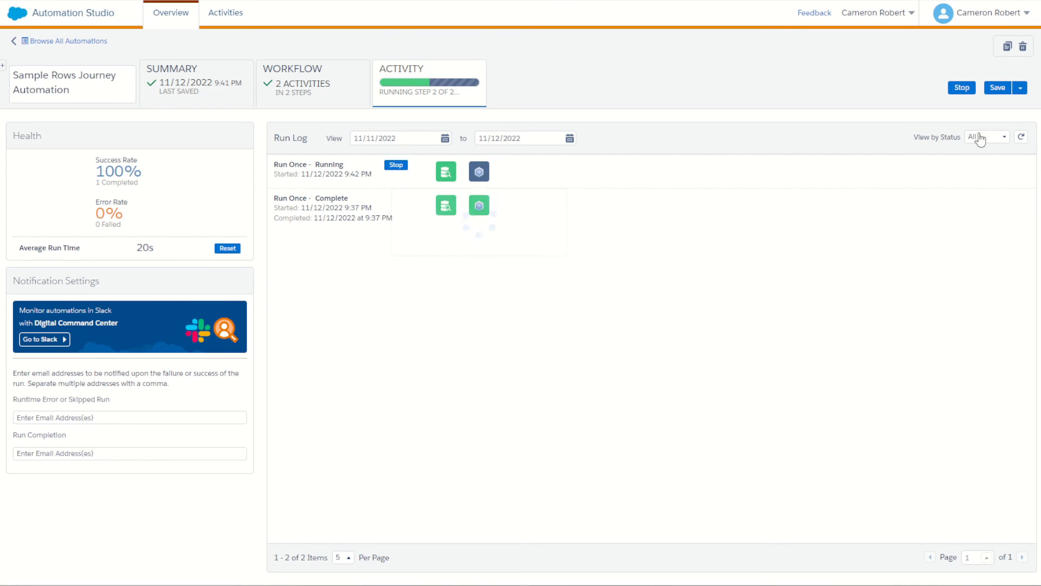
{"action": "left_click", "coordinate": [1021, 137]}
{"action": "mouse_move", "coordinate": [469, 177]}
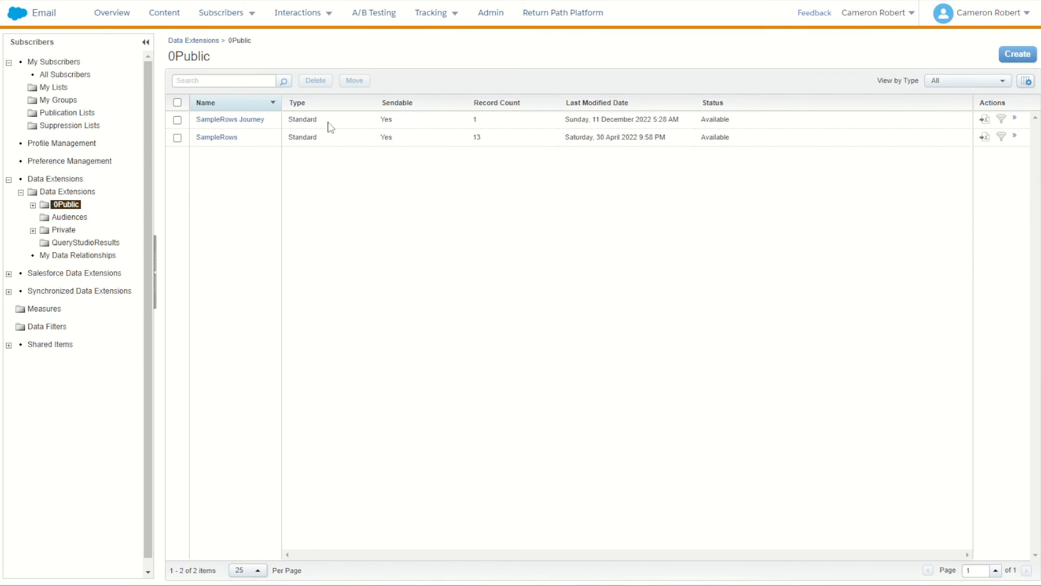
Step: In Email, open the SampleRows Journey data extension and view its records
{"action": "left_click", "coordinate": [251, 120]}
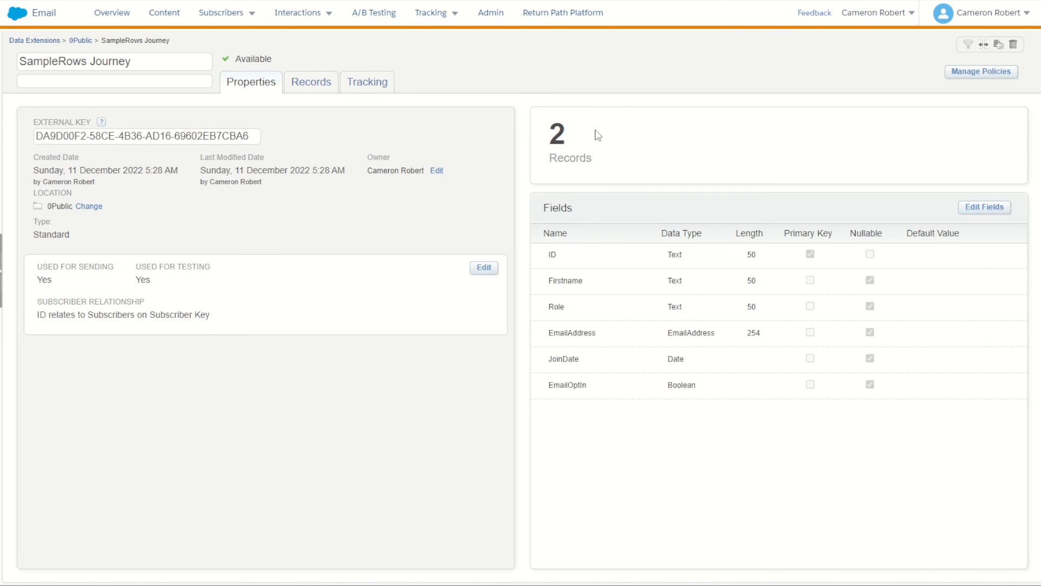
{"action": "left_click", "coordinate": [309, 87]}
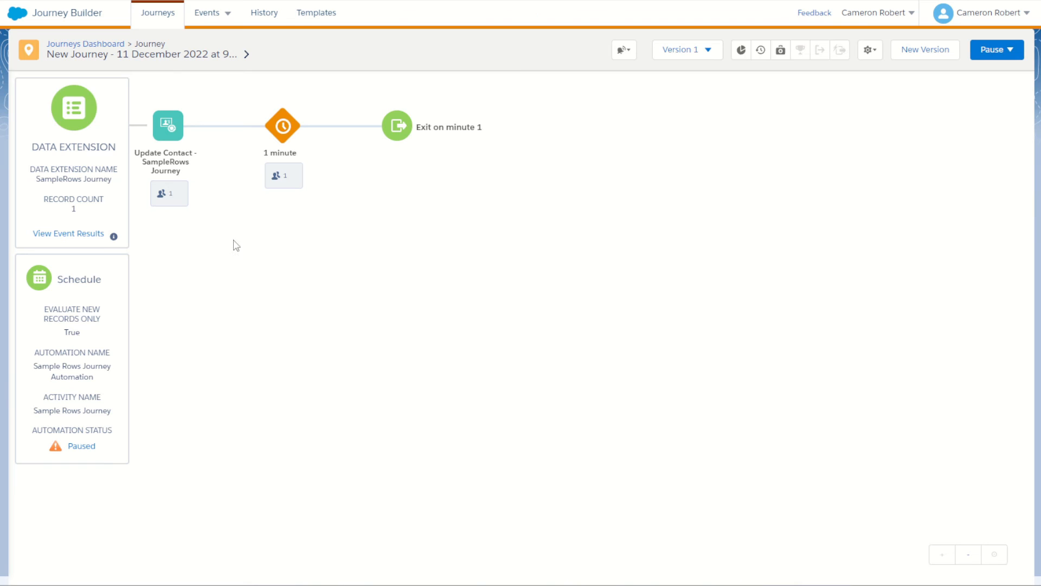
Step: In Journey Builder, review the journey's event results and inspect the contacts in the 1 minute wait
{"action": "left_click", "coordinate": [77, 235]}
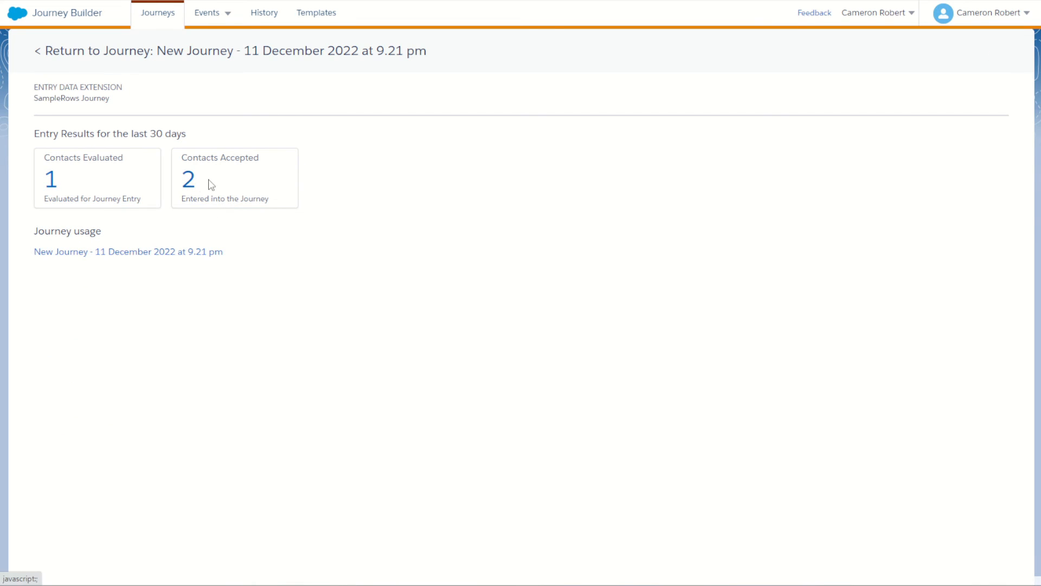
{"action": "left_click", "coordinate": [100, 50]}
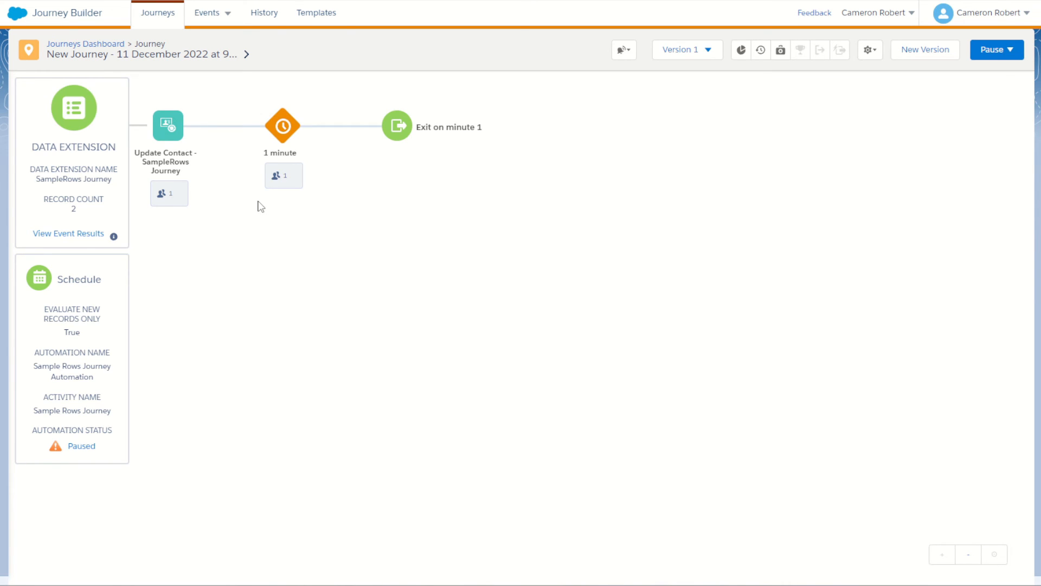
{"action": "left_click", "coordinate": [283, 175]}
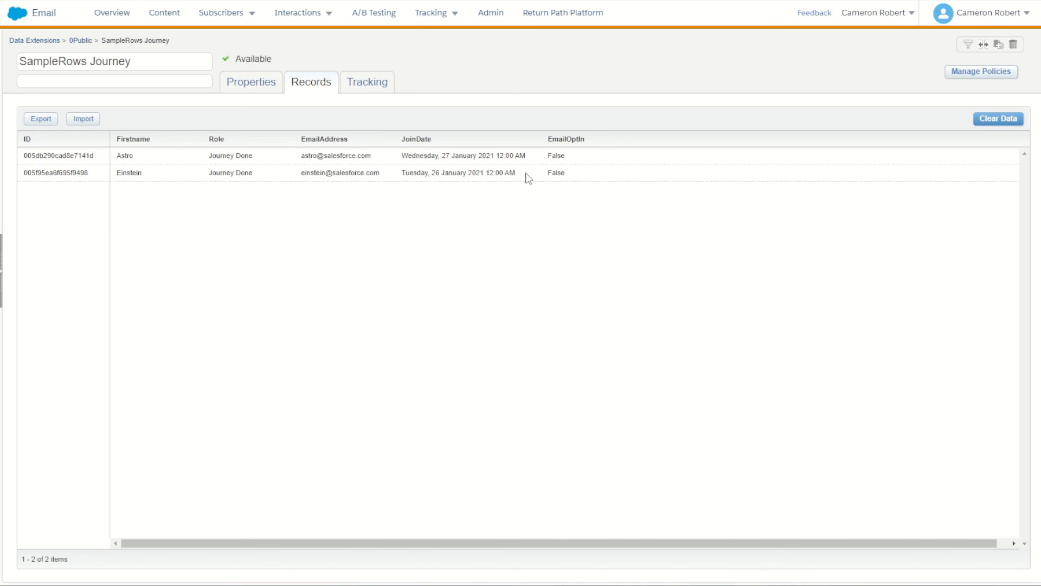
Step: In Email, open the SampleRows records through the 0Public folder and examine the rows whose EmailOptIn is True
{"action": "left_click", "coordinate": [82, 40]}
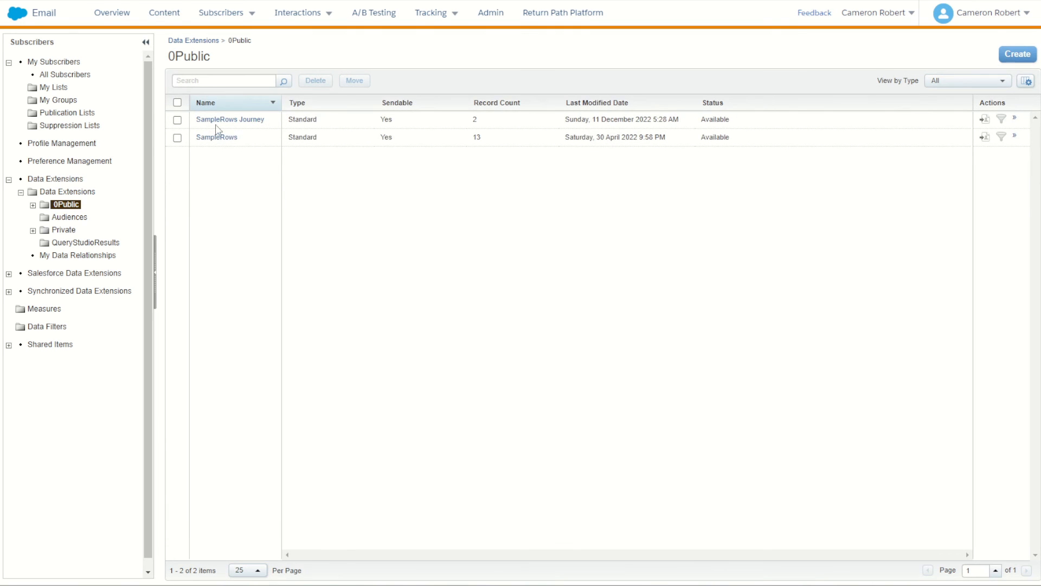
{"action": "left_click", "coordinate": [232, 139]}
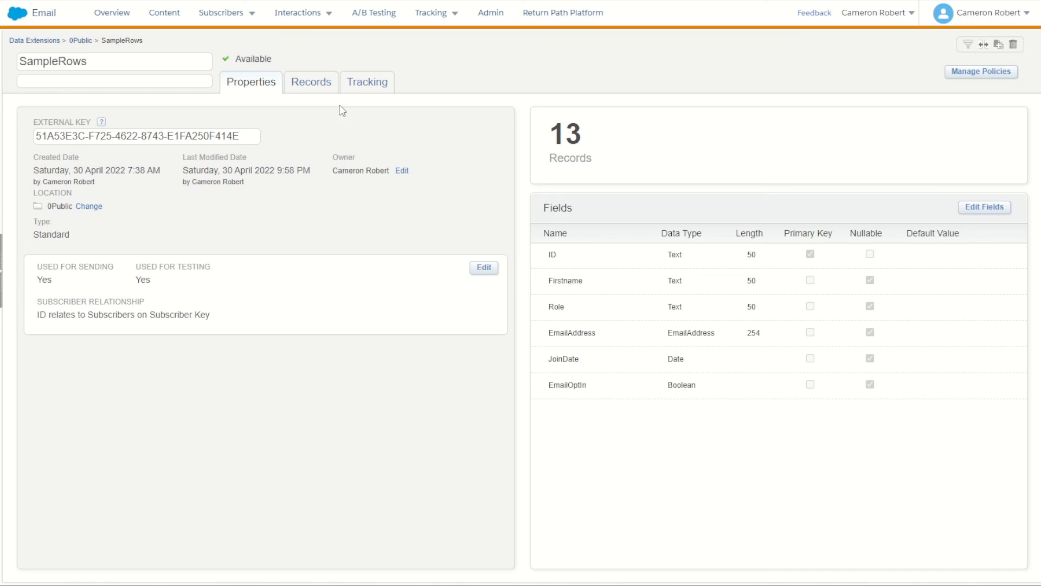
{"action": "left_click", "coordinate": [313, 82]}
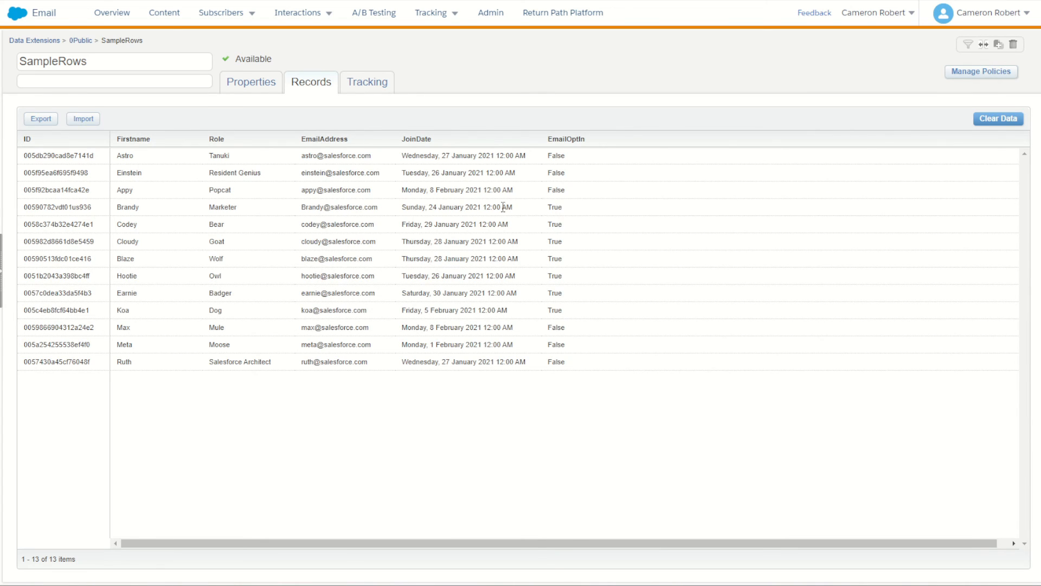
{"action": "left_click_drag", "start_coordinate": [503, 208], "coordinate": [84, 206]}
{"action": "left_click", "coordinate": [559, 320]}
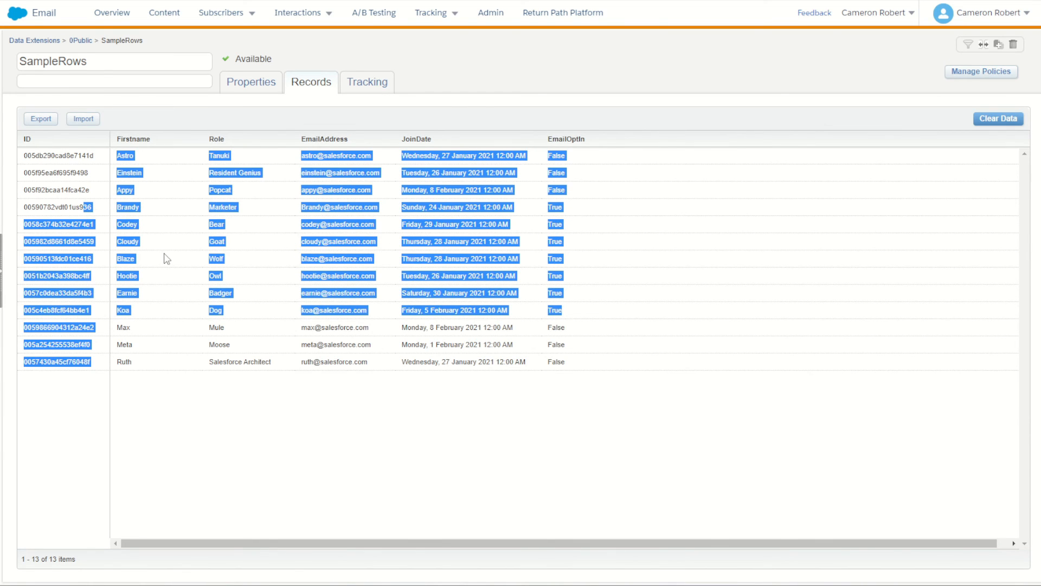
{"action": "left_click", "coordinate": [491, 223]}
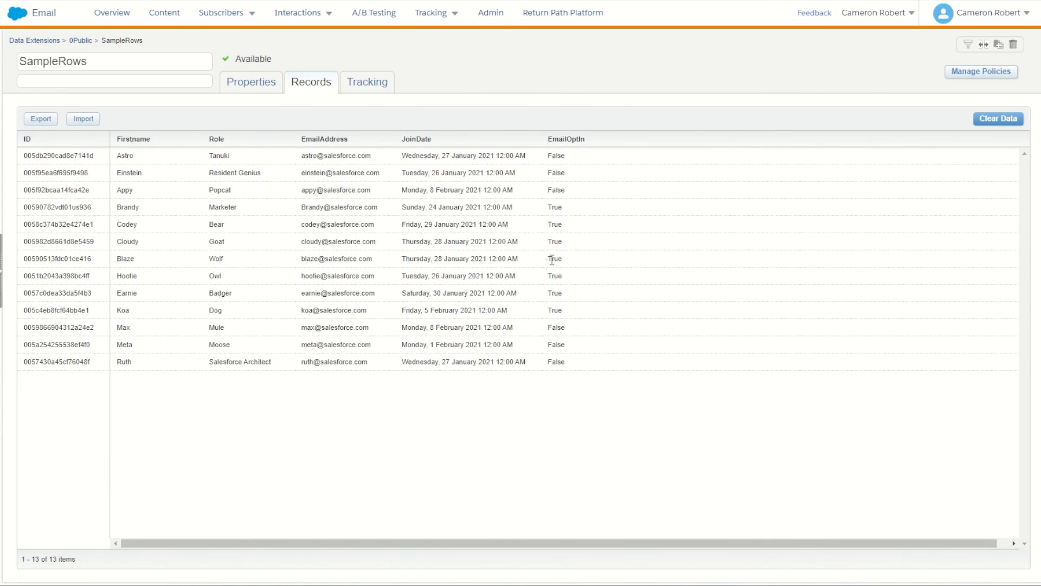
{"action": "left_click_drag", "start_coordinate": [564, 308], "coordinate": [119, 205]}
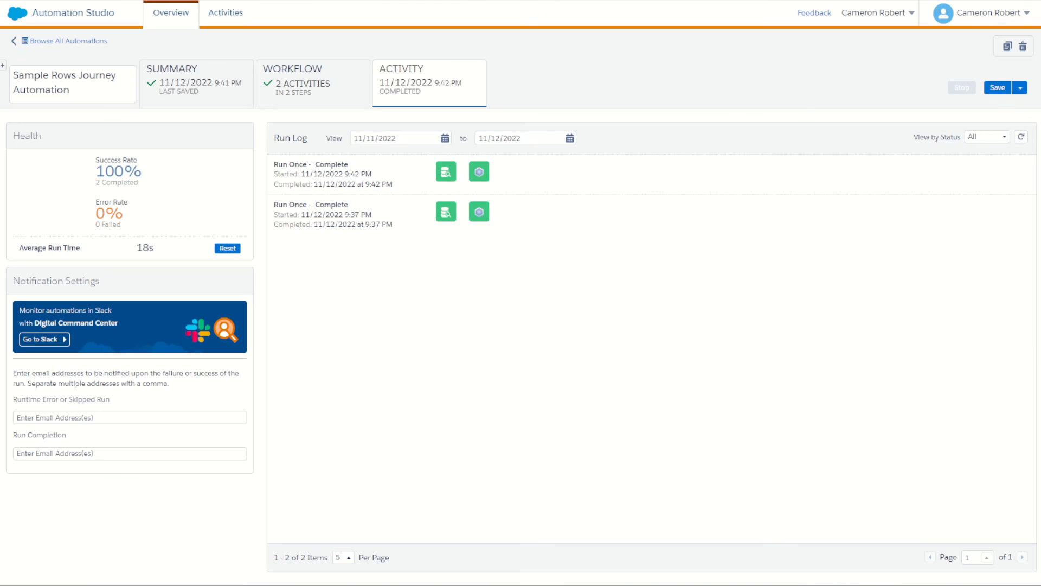
Step: In Automation Studio, return to the workflow of Sample Rows Journey Automation and save it
{"action": "left_click", "coordinate": [301, 82]}
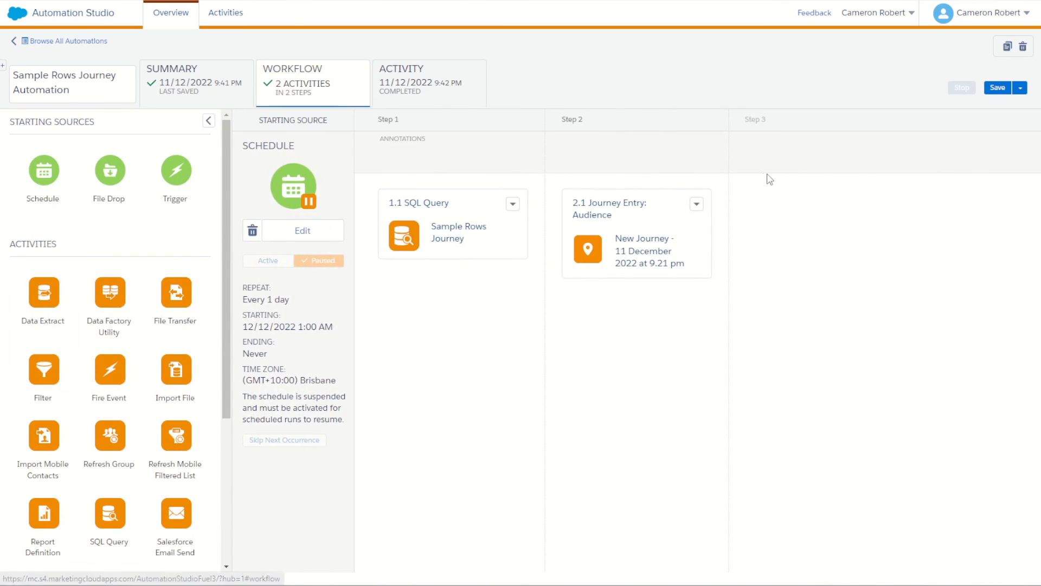
{"action": "left_click", "coordinate": [228, 92]}
{"action": "left_click", "coordinate": [266, 85]}
{"action": "left_click", "coordinate": [999, 88]}
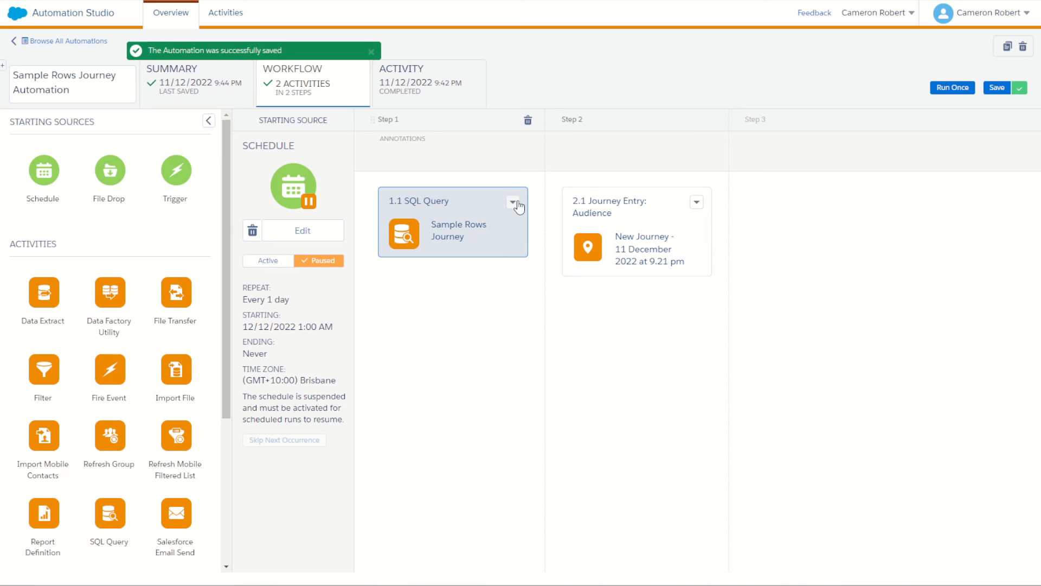
Step: Open the Sample Rows Journey query's SQL for editing and list the fields of SampleRows Journey under 0Public
{"action": "left_click", "coordinate": [512, 203]}
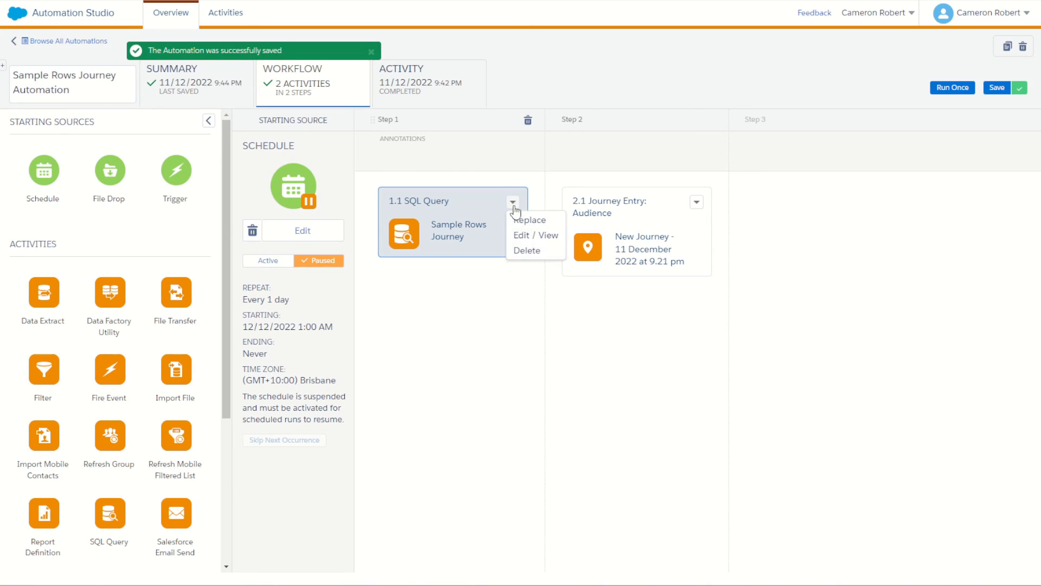
{"action": "left_click", "coordinate": [526, 236]}
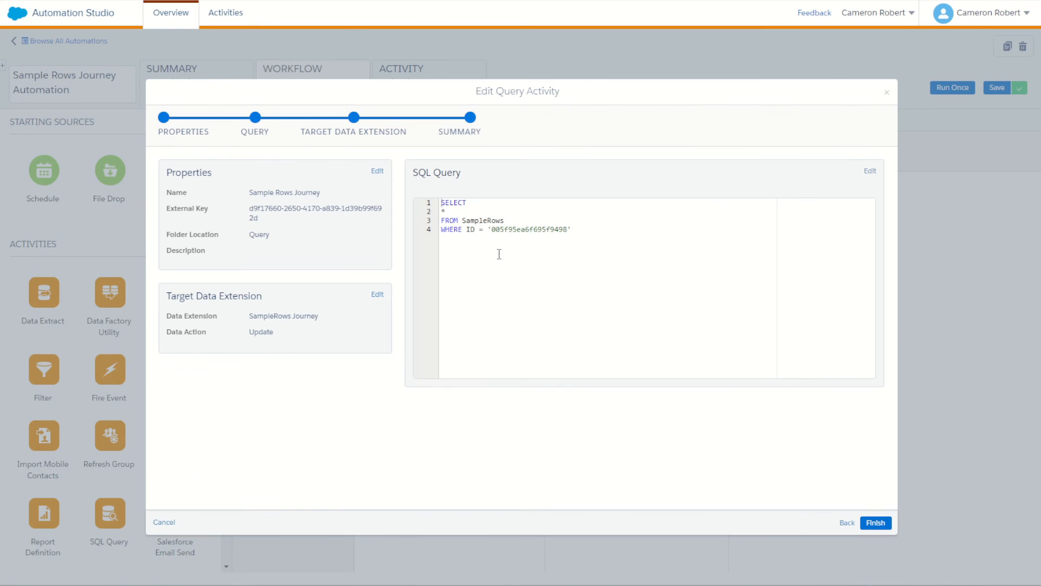
{"action": "left_click", "coordinate": [871, 170]}
{"action": "left_click", "coordinate": [693, 208]}
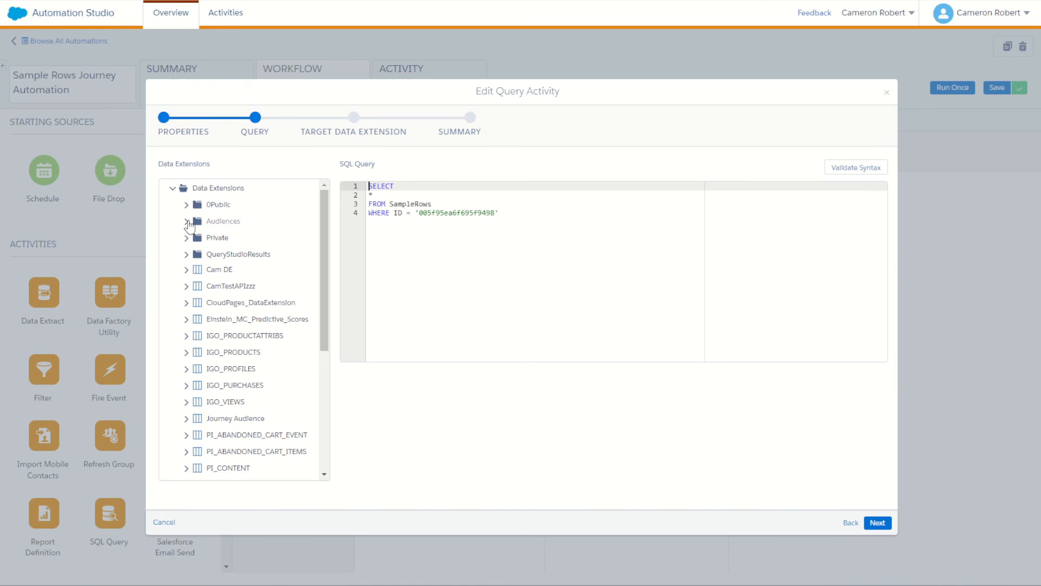
{"action": "left_click", "coordinate": [190, 205]}
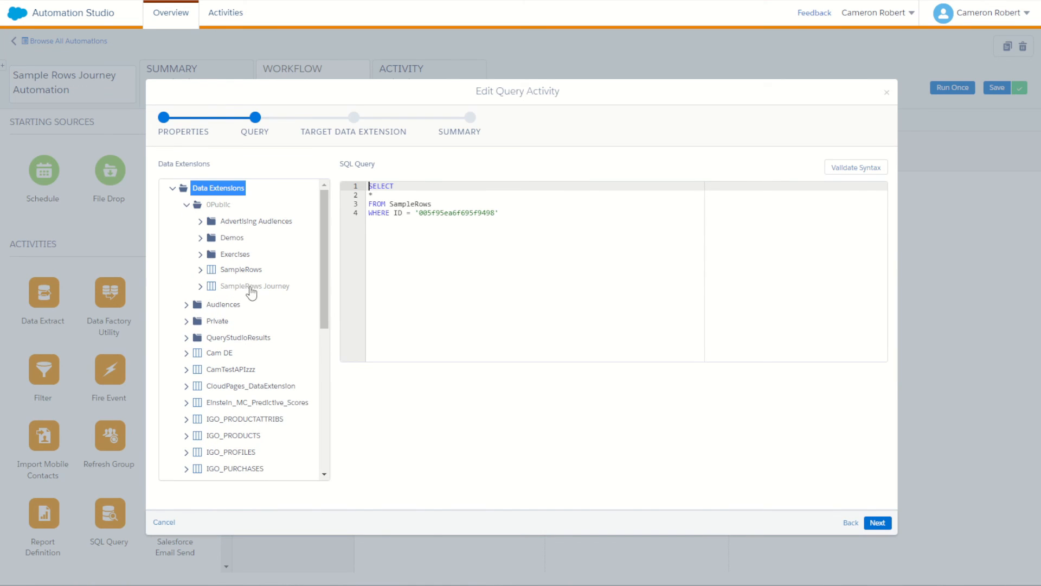
{"action": "left_click", "coordinate": [199, 288]}
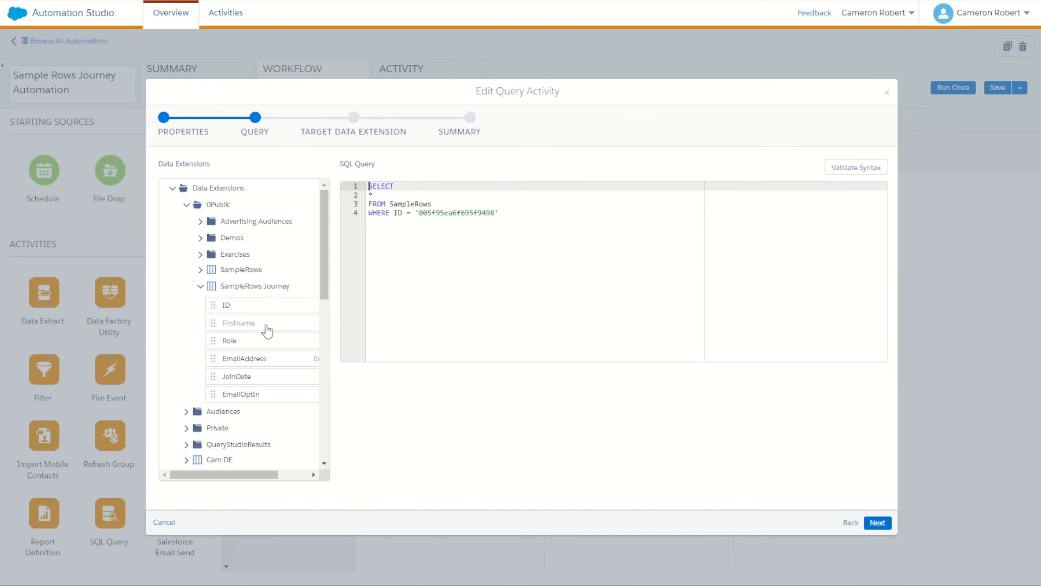
Step: Replace ID with the EmailOptIn field in the query's WHERE clause, leaving no stray text before SELECT
{"action": "left_click_drag", "start_coordinate": [244, 396], "coordinate": [426, 195]}
{"action": "double_click", "coordinate": [409, 188]}
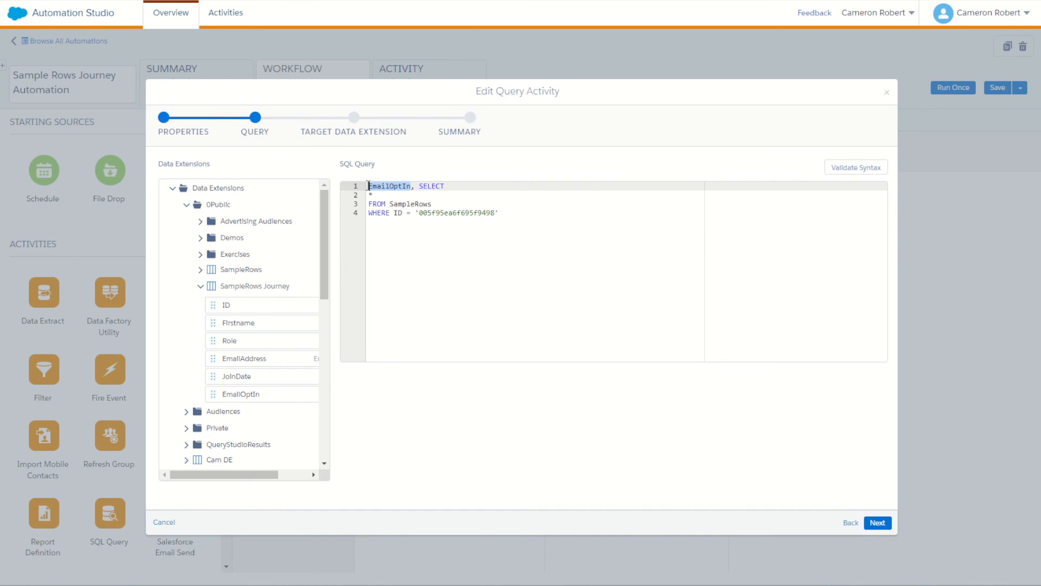
{"action": "key", "text": "ctrl+x"}
{"action": "double_click", "coordinate": [400, 212]}
{"action": "key", "text": "ctrl+v"}
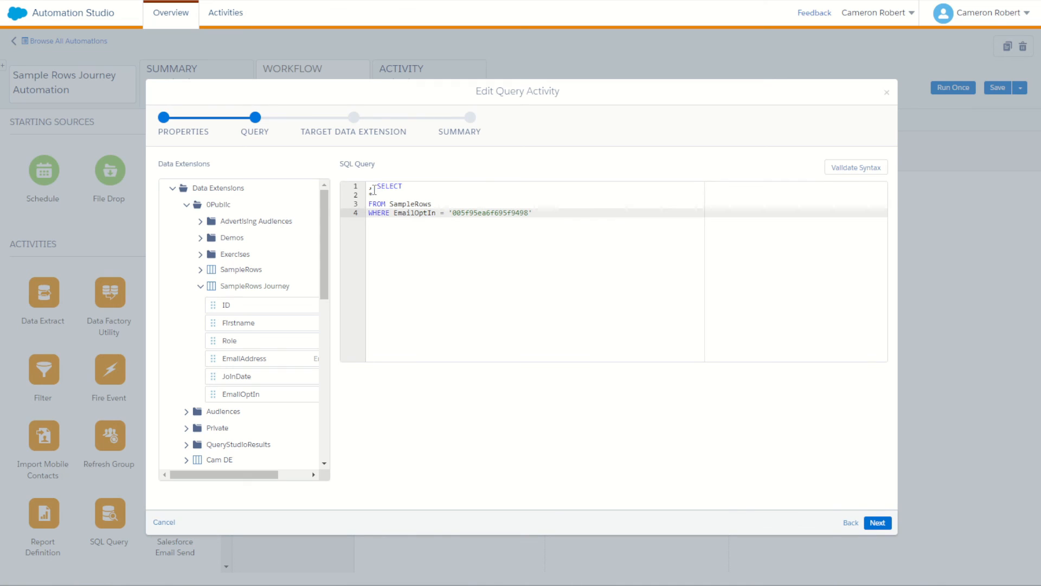
{"action": "left_click", "coordinate": [374, 189]}
{"action": "key", "text": "BackSpace"}
{"action": "key", "text": "BackSpace"}
Step: Set the EmailOptIn filter value to 'TRUE' and validate the query syntax
{"action": "double_click", "coordinate": [488, 212]}
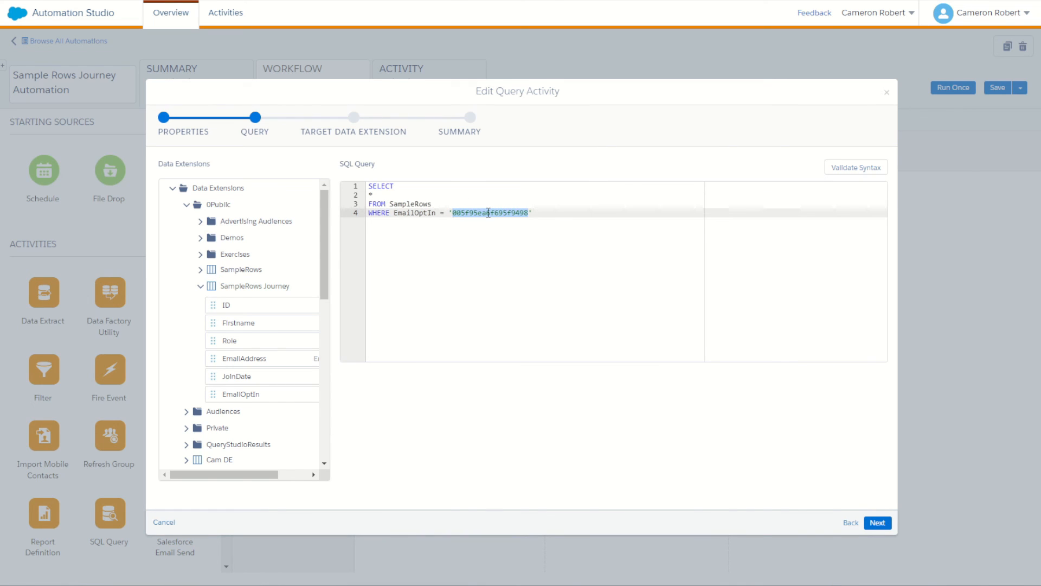
{"action": "type", "text": "TRUE"}
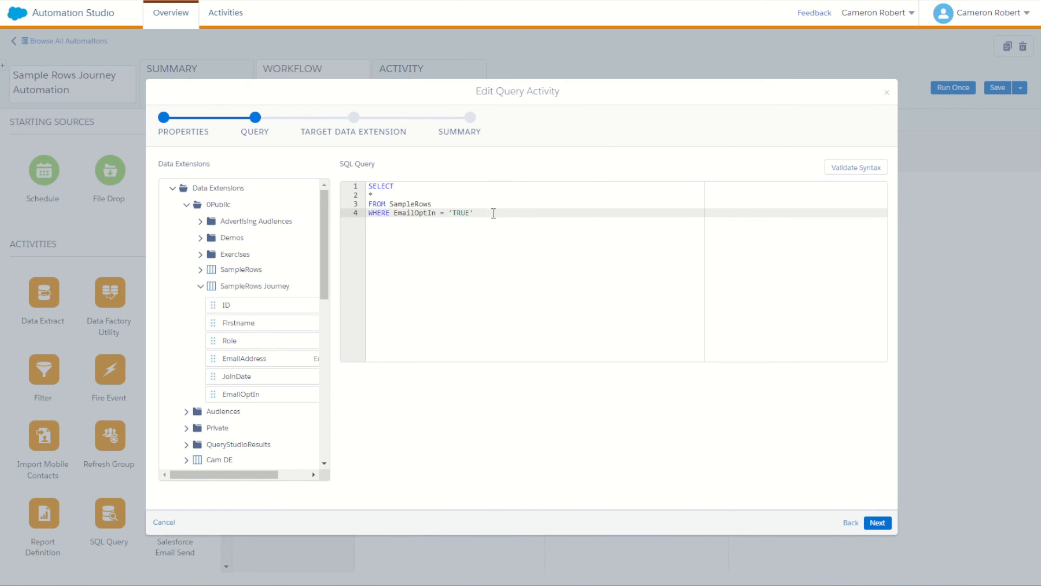
{"action": "left_click", "coordinate": [855, 168]}
Step: Finish the query activity with the Update data action and save the automation
{"action": "left_click", "coordinate": [872, 545]}
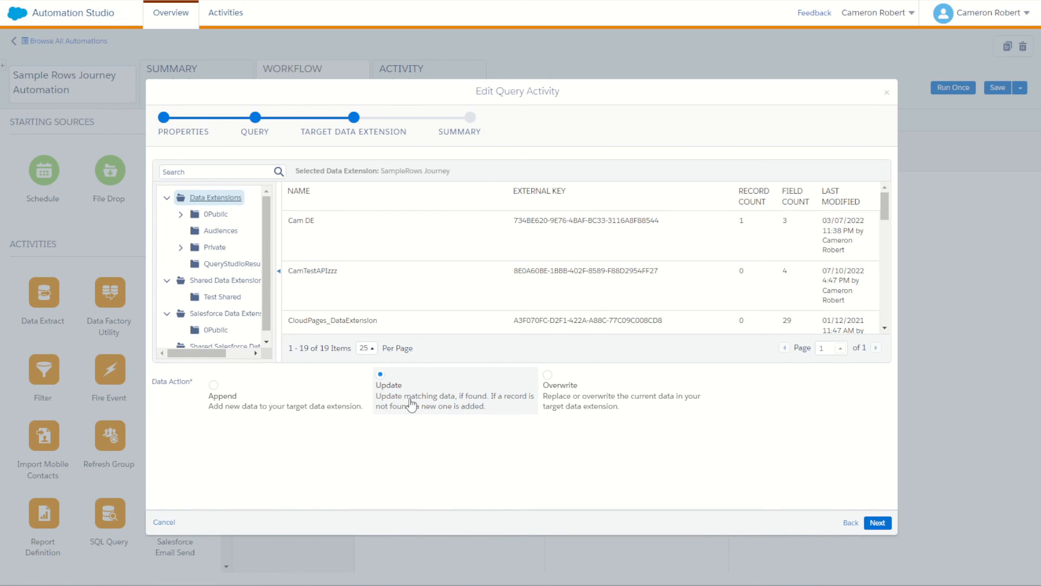
{"action": "left_click", "coordinate": [875, 522]}
{"action": "left_click", "coordinate": [875, 523]}
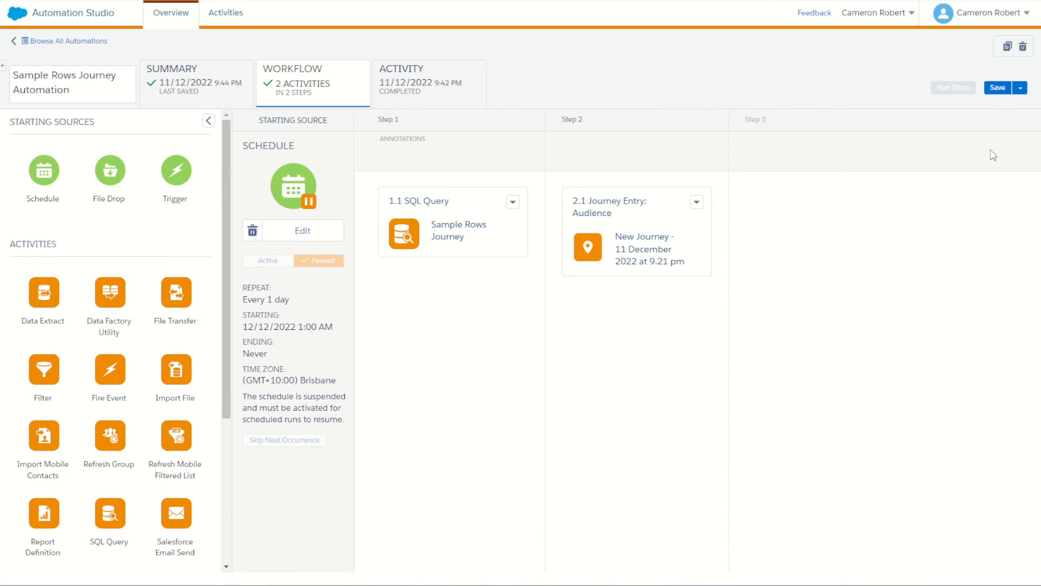
{"action": "left_click", "coordinate": [997, 87]}
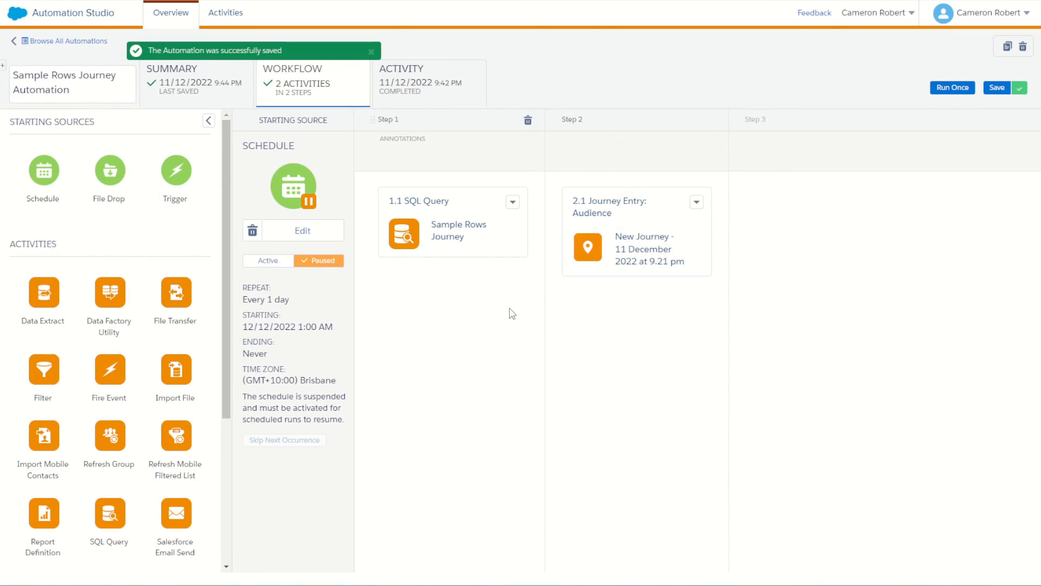
Step: Run the automation once with both the SQL Query and the Journey Entry: Audience activities selected
{"action": "left_click", "coordinate": [957, 90]}
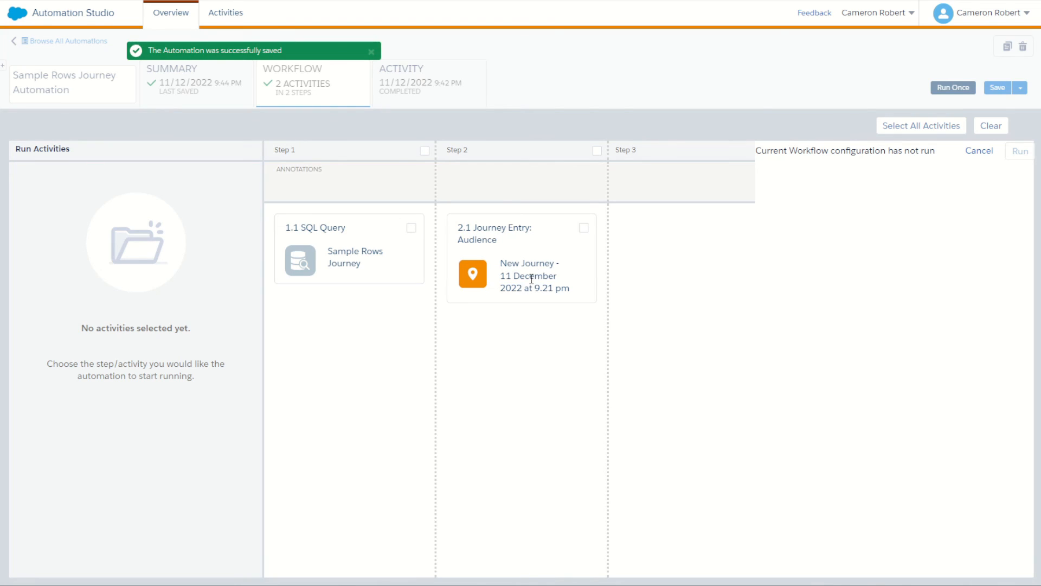
{"action": "left_click", "coordinate": [411, 228]}
{"action": "left_click", "coordinate": [584, 227]}
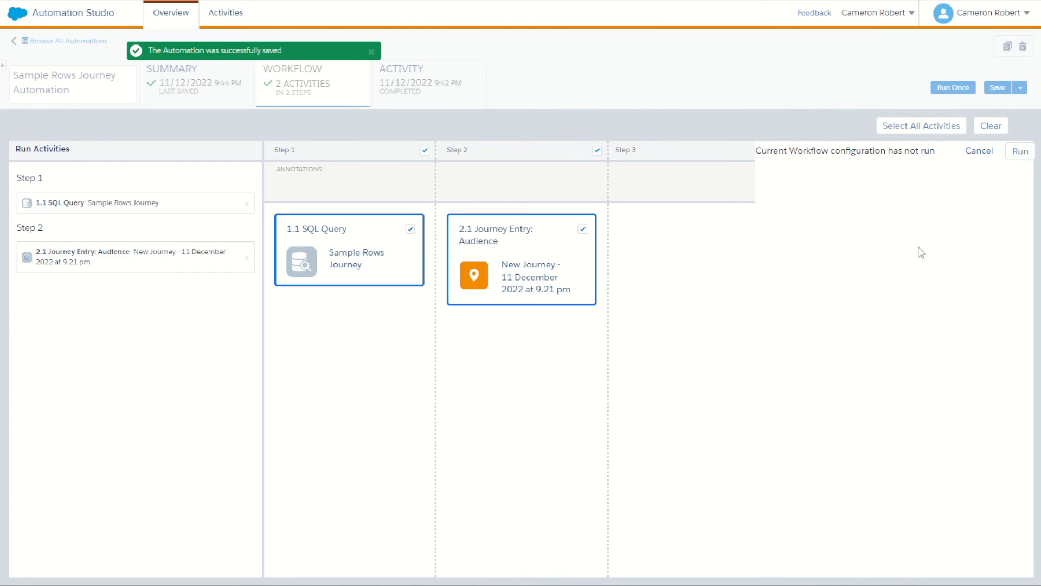
{"action": "left_click", "coordinate": [1019, 151]}
{"action": "left_click", "coordinate": [826, 444]}
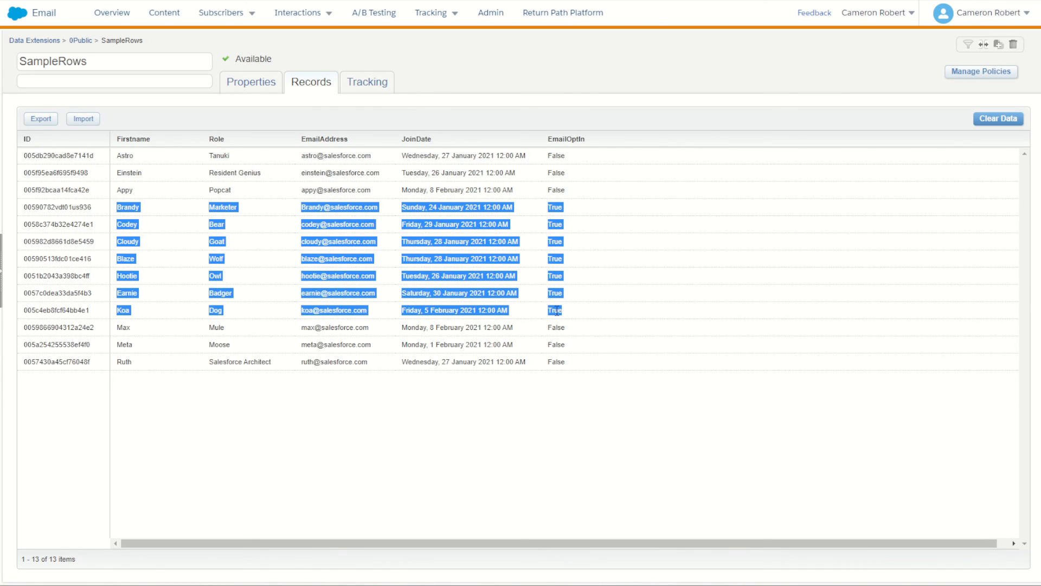
Step: In Email, examine the SampleRows records whose EmailOptIn is True and check the record count of SampleRows Journey in 0Public
{"action": "left_click_drag", "start_coordinate": [550, 152], "coordinate": [583, 314]}
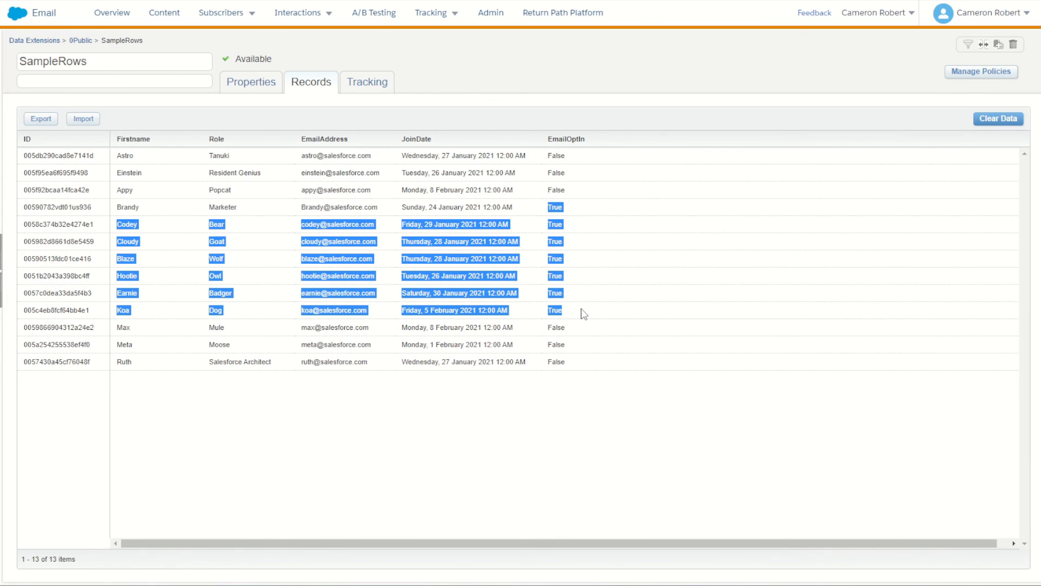
{"action": "left_click", "coordinate": [80, 40]}
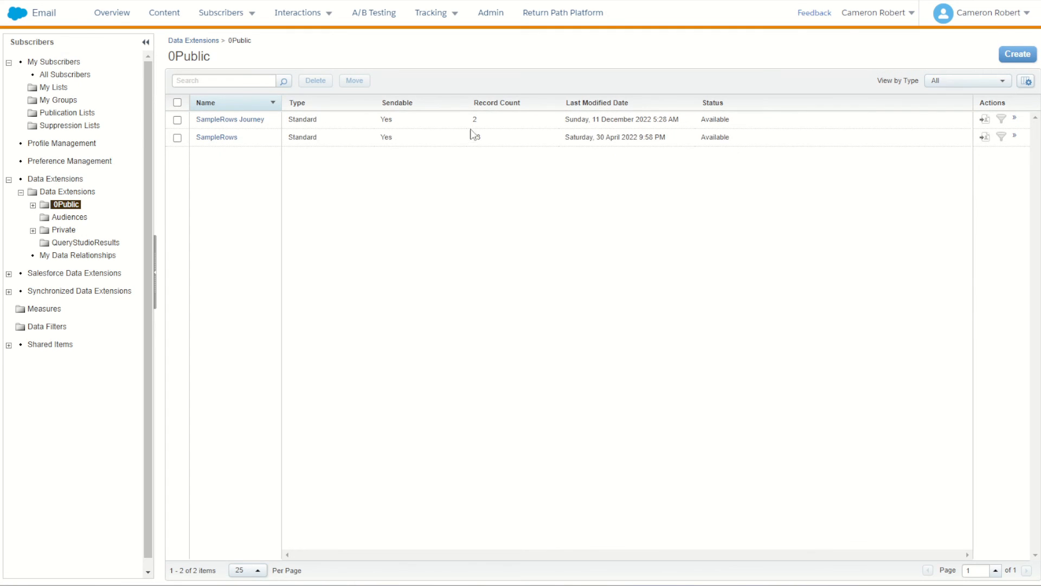
{"action": "double_click", "coordinate": [475, 120]}
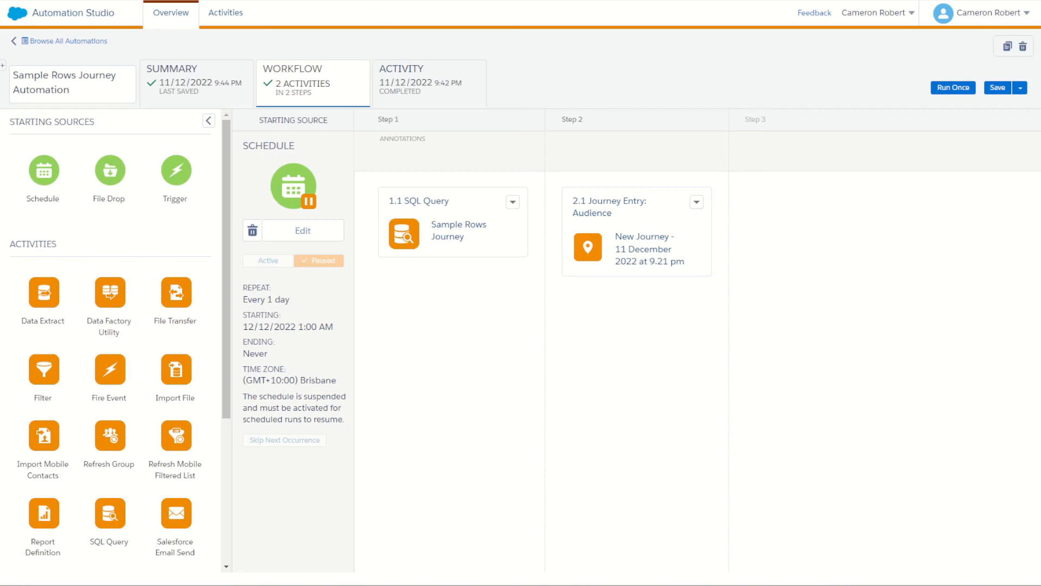
Step: Check the run's progress in Automation Studio's run log and the journey's event results in Journey Builder
{"action": "left_click", "coordinate": [452, 86]}
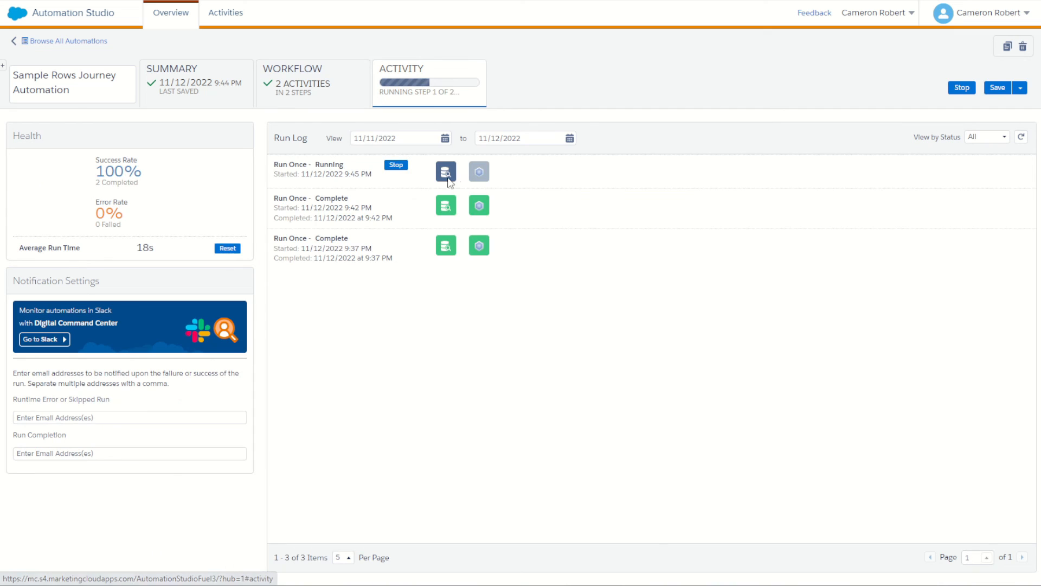
{"action": "mouse_move", "coordinate": [446, 172]}
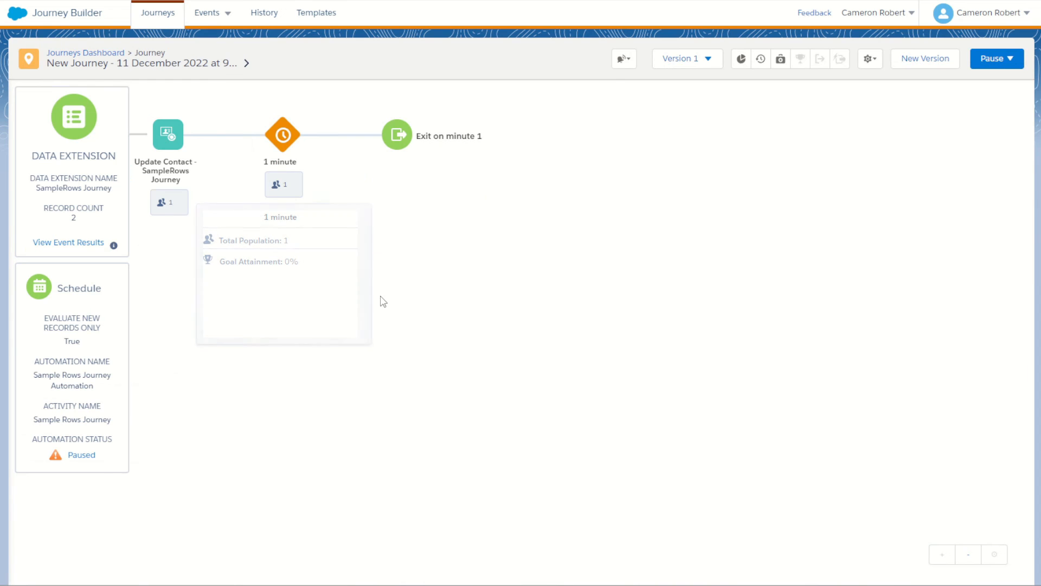
{"action": "left_click", "coordinate": [84, 242]}
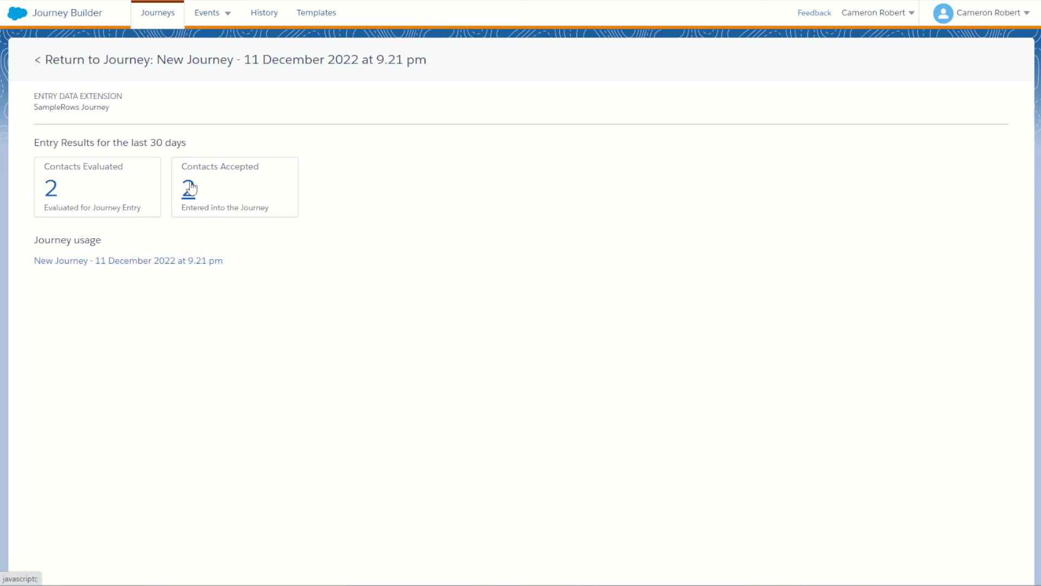
{"action": "left_click", "coordinate": [160, 58]}
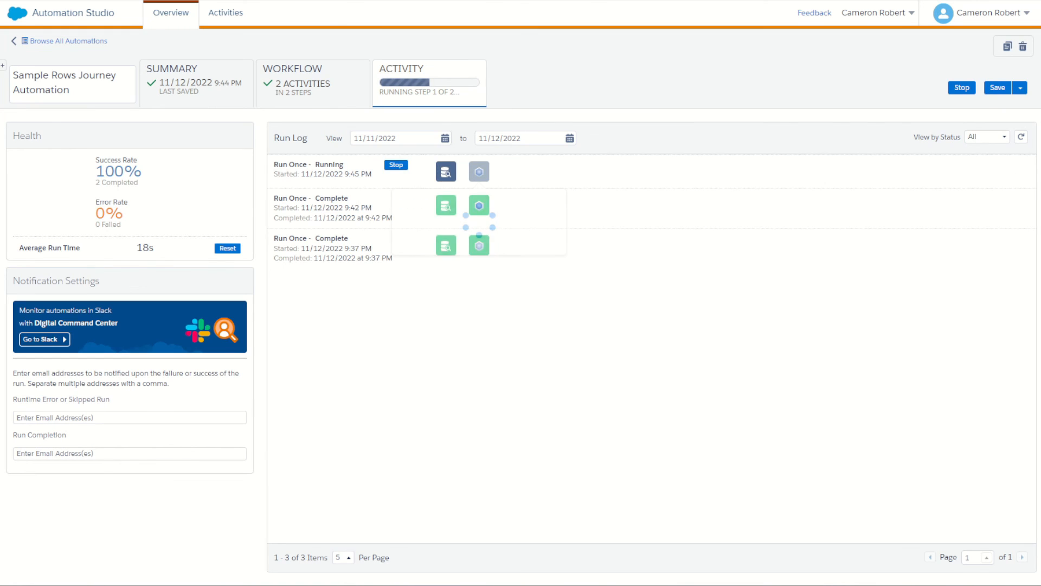
{"action": "left_click", "coordinate": [1021, 138]}
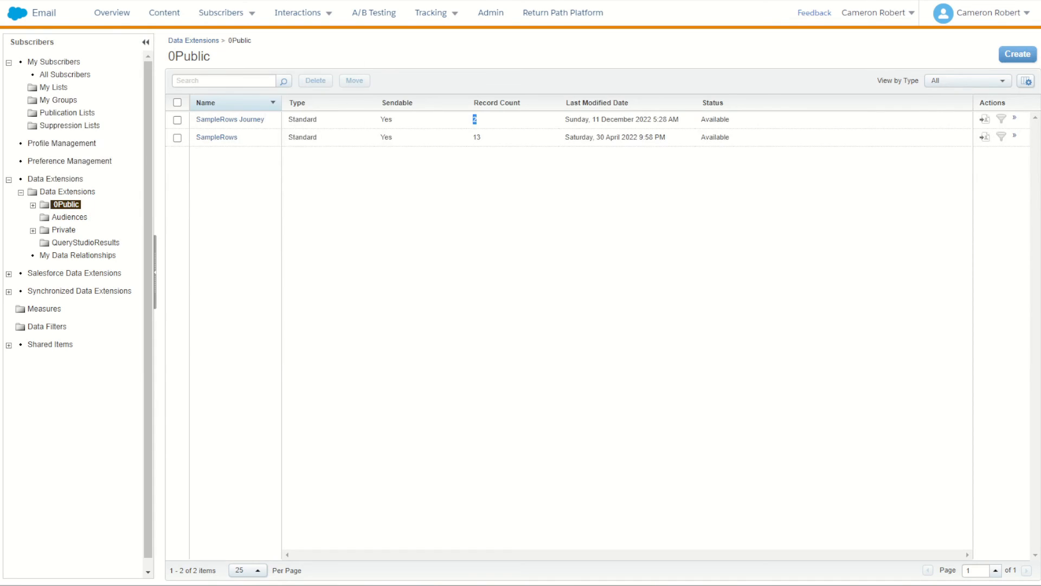
Step: In Email, open SampleRows Journey from the 0Public folder and examine its record count and the Role values of its records
{"action": "left_click", "coordinate": [449, 200]}
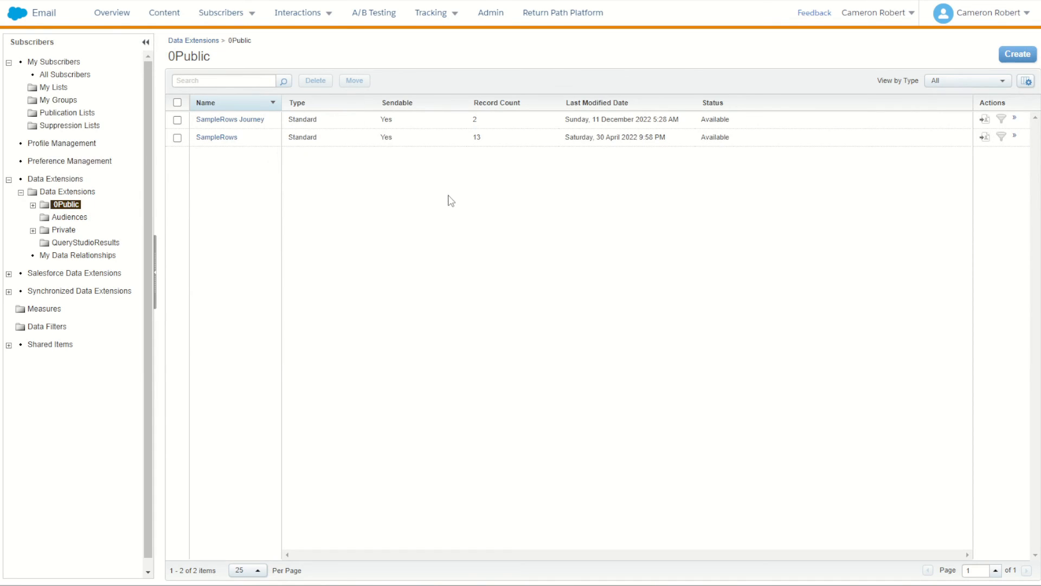
{"action": "double_click", "coordinate": [480, 124]}
{"action": "left_click", "coordinate": [246, 120]}
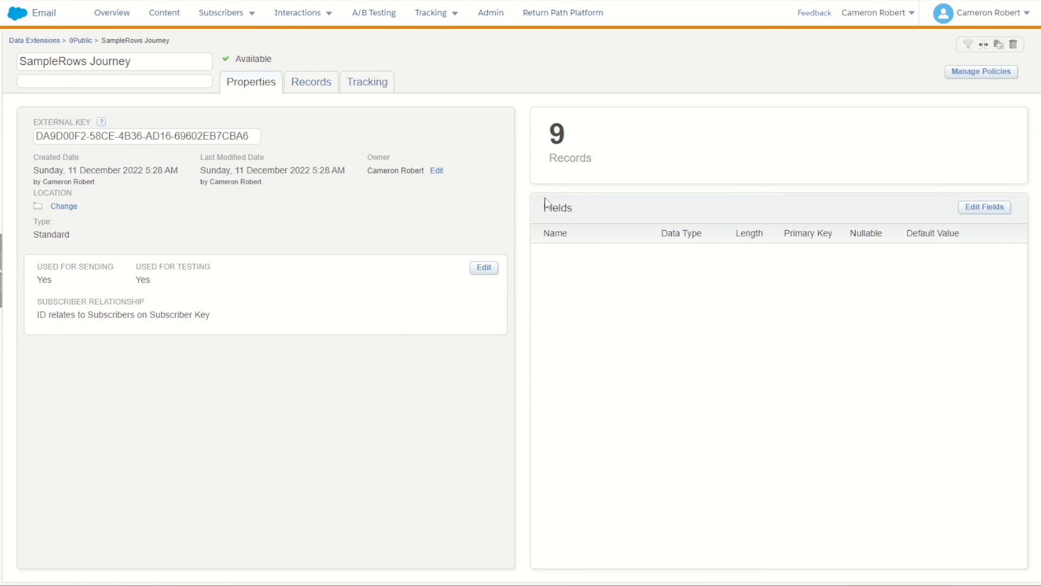
{"action": "double_click", "coordinate": [569, 142]}
{"action": "left_click", "coordinate": [302, 83]}
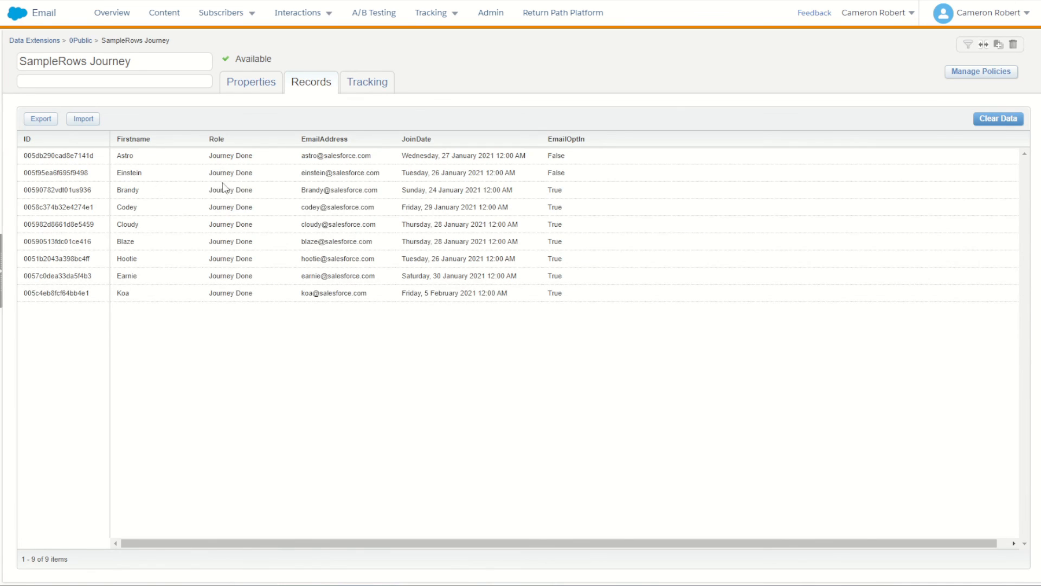
{"action": "left_click_drag", "start_coordinate": [211, 189], "coordinate": [267, 309]}
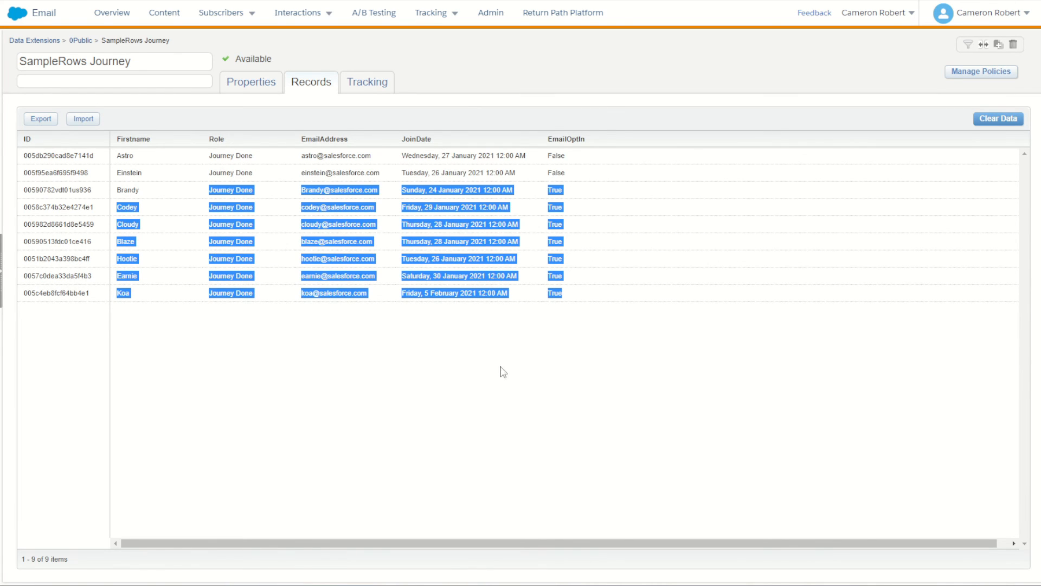
{"action": "left_click", "coordinate": [544, 386]}
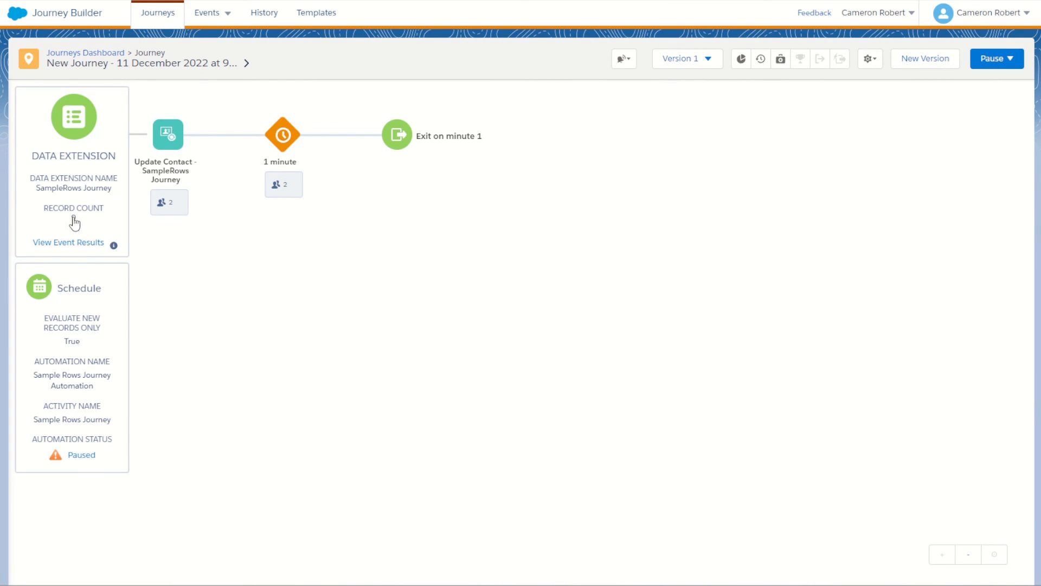
Step: In Journey Builder, review the journey's event results and reopen them to refresh the contact figures
{"action": "left_click", "coordinate": [72, 244]}
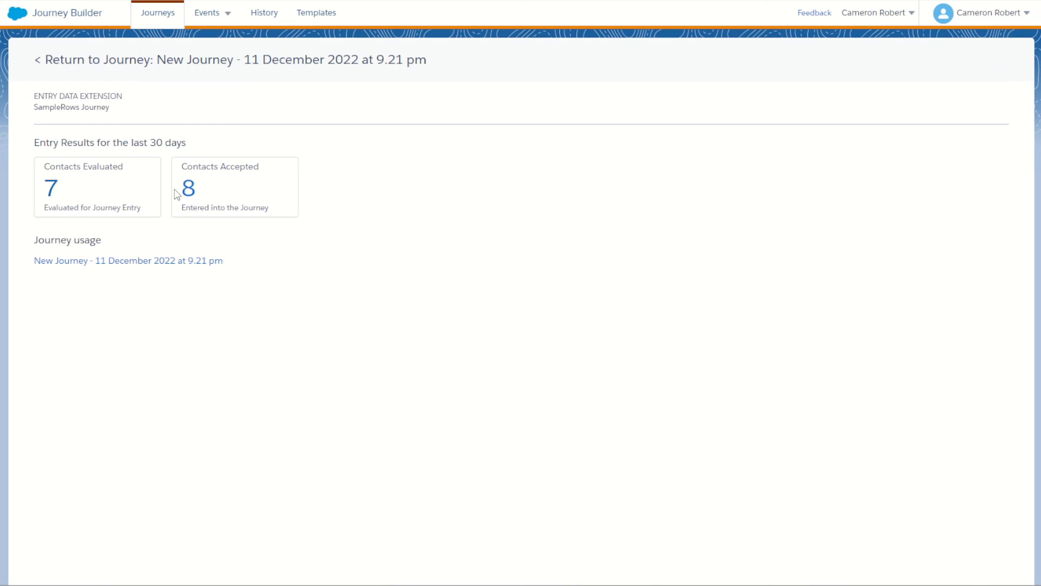
{"action": "left_click", "coordinate": [80, 59]}
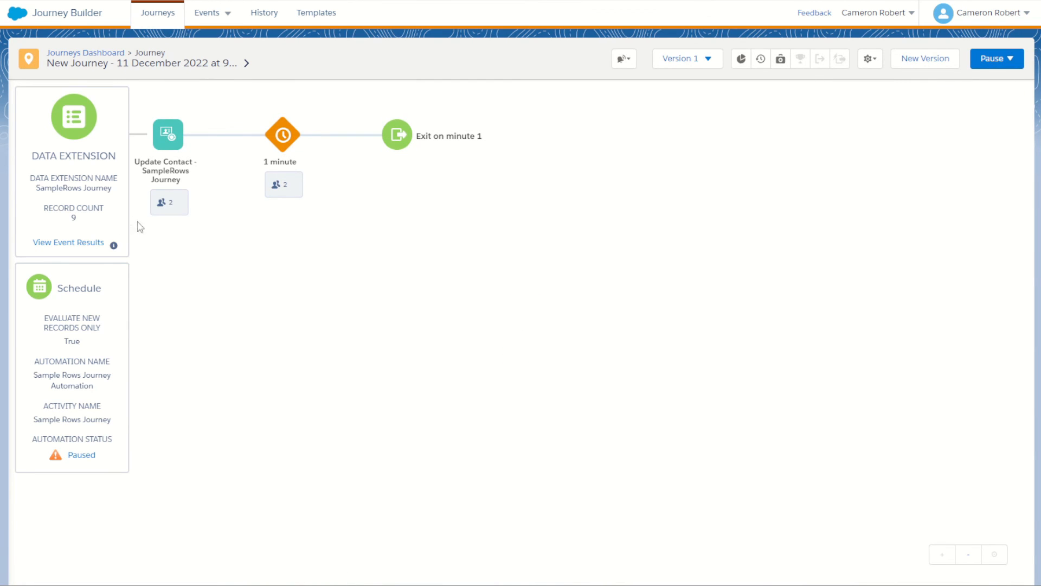
{"action": "left_click", "coordinate": [78, 243]}
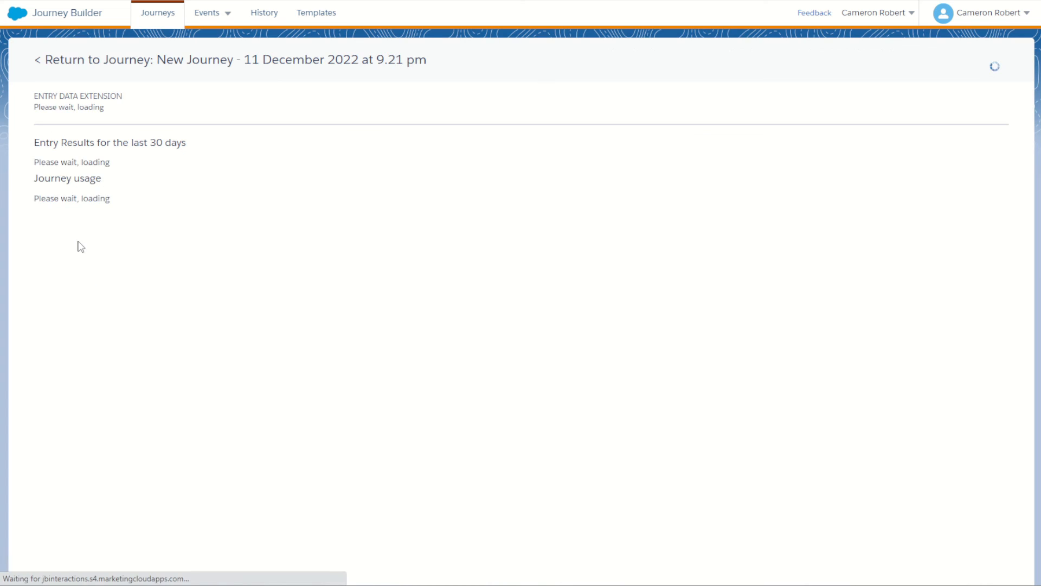